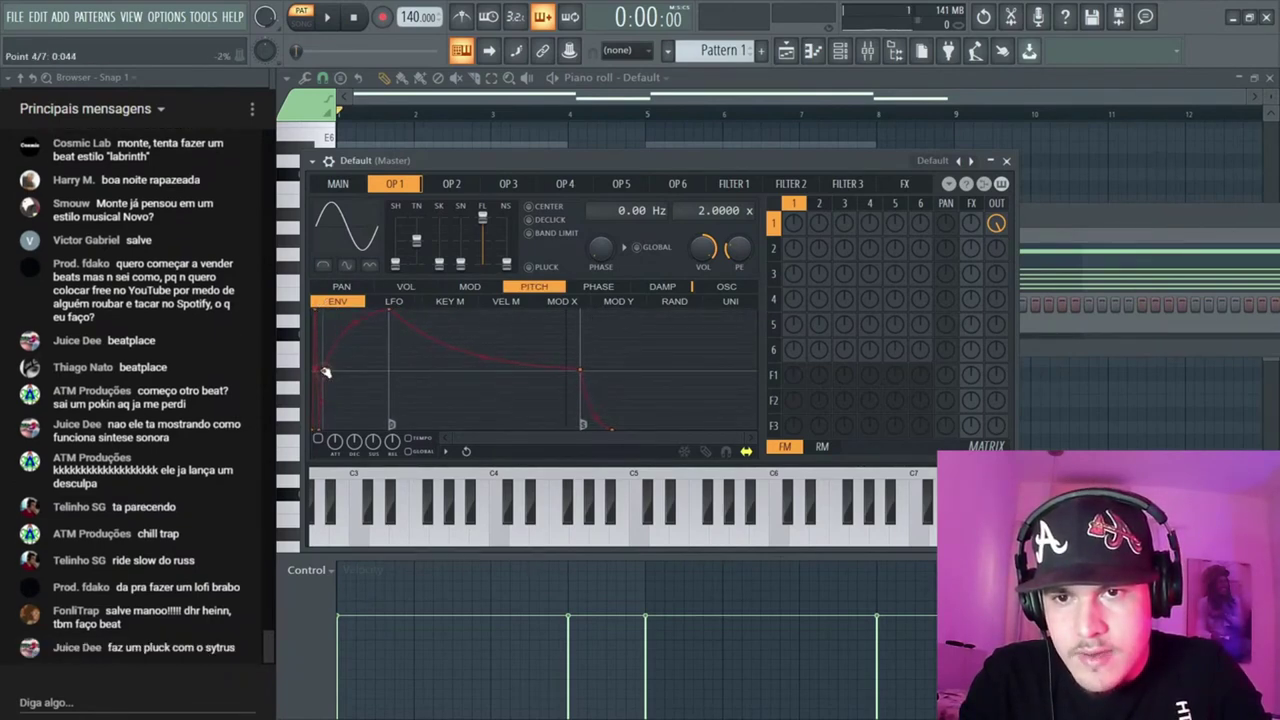
Shape operator 1's pitch envelope into a short initial wobble and lengthen the attack of its volume envelope
left_click_drag(325, 372, 387, 371)
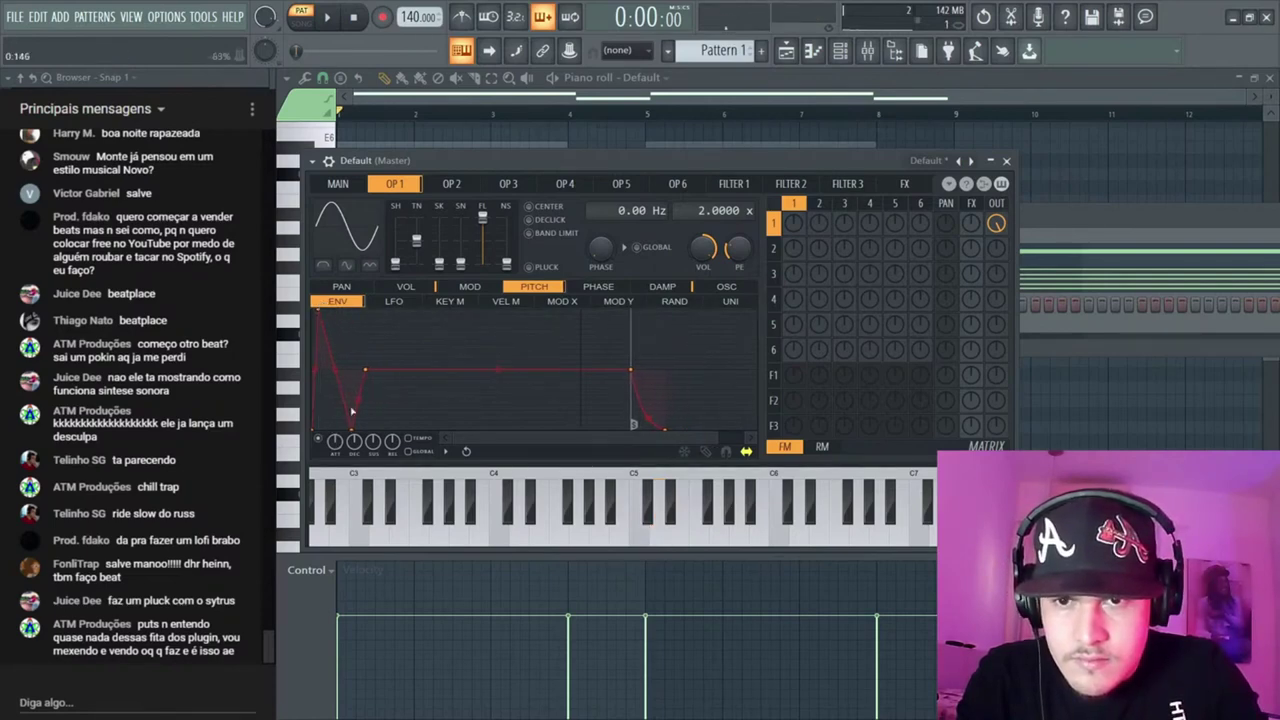
left_click_drag(351, 411, 328, 427)
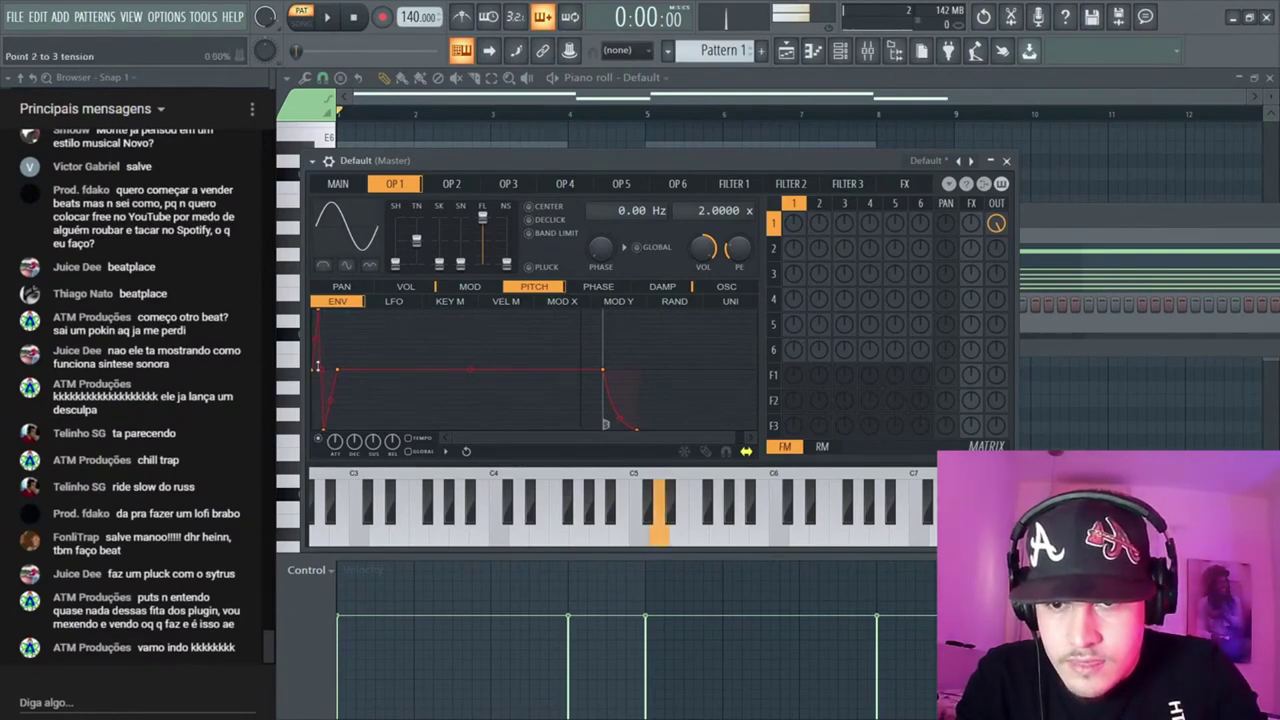
left_click(337, 183)
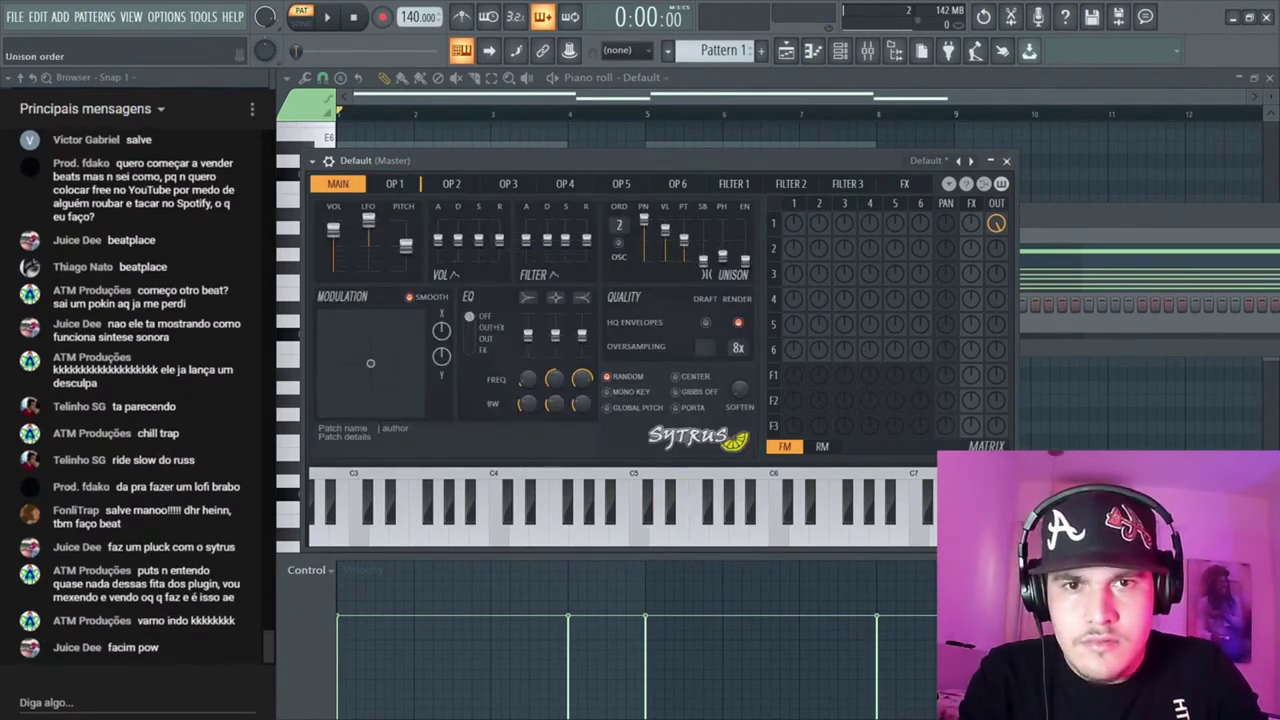
left_click(396, 185)
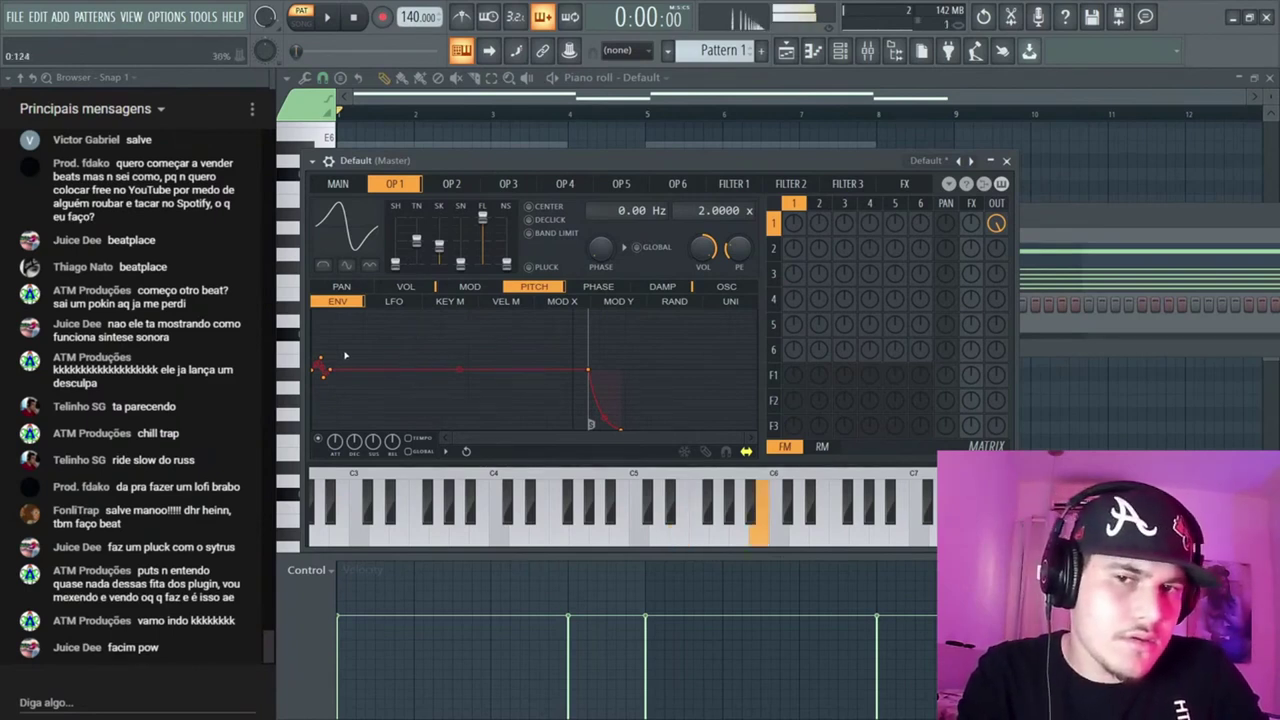
left_click(403, 287)
left_click_drag(320, 316, 384, 312)
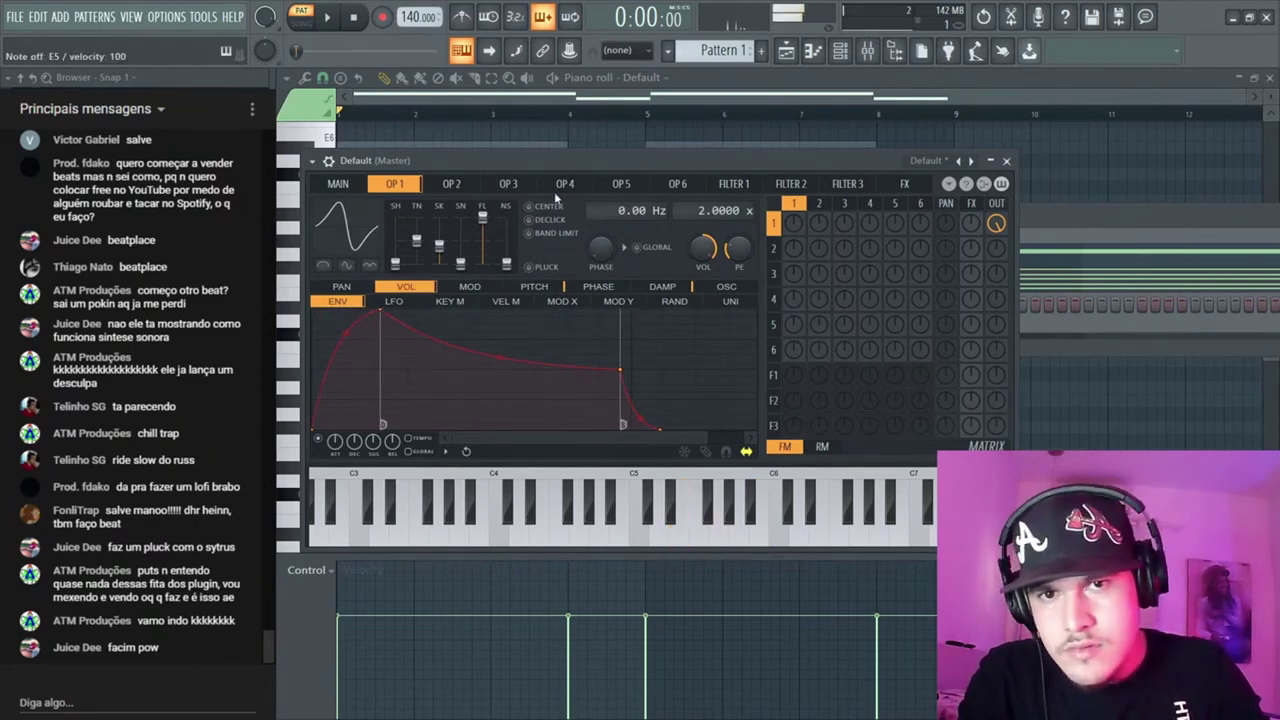
Enable the reverb among the synth's effects and route operator 1 to the effects in the matrix
left_click(900, 186)
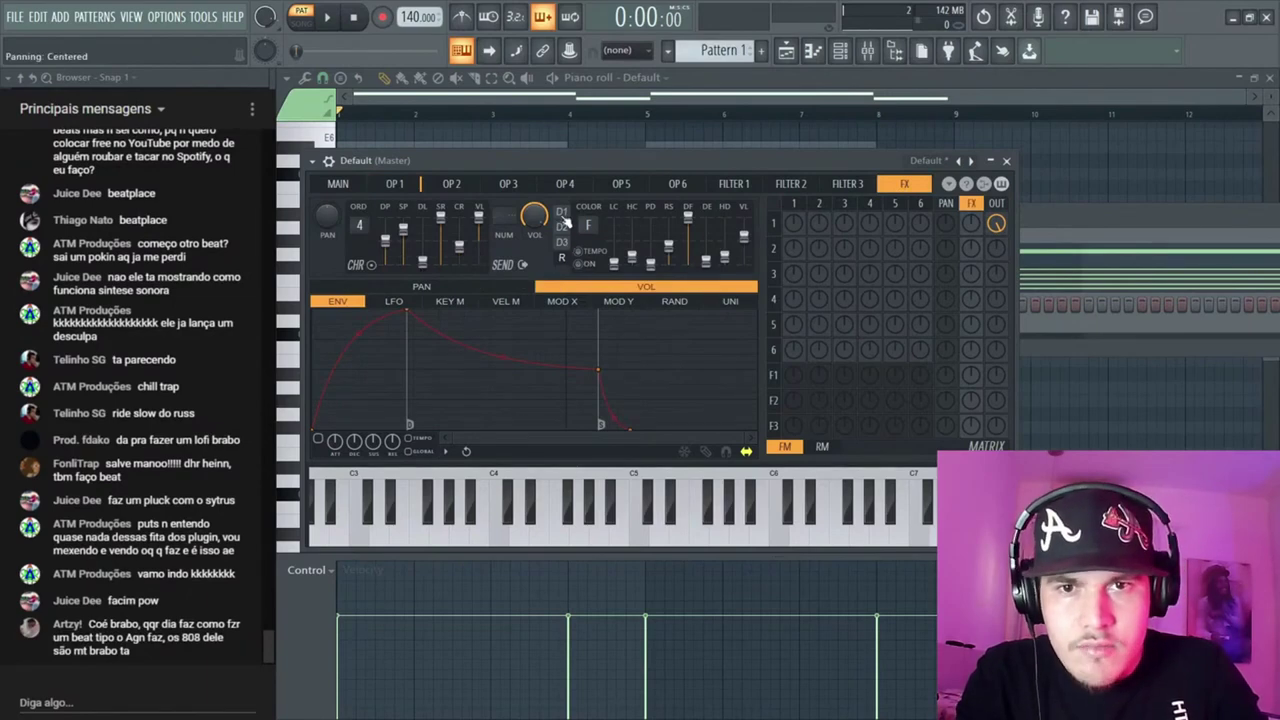
left_click(562, 258)
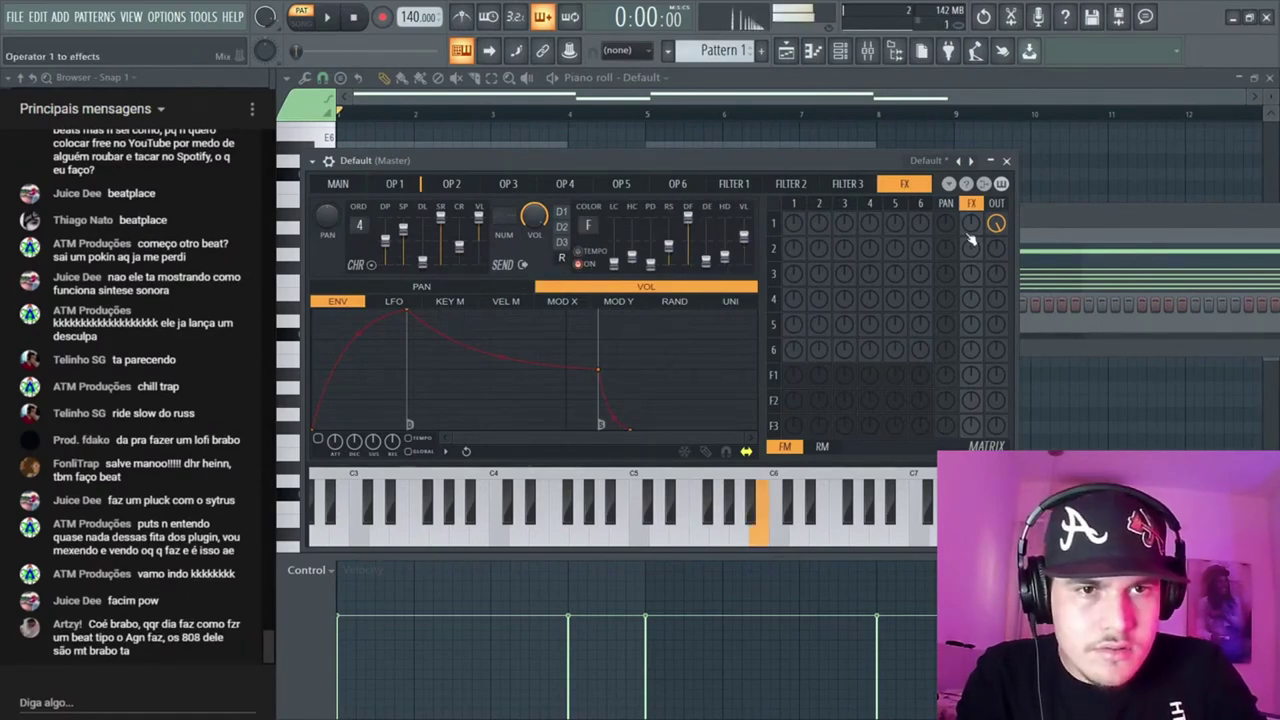
left_click_drag(965, 230, 965, 226)
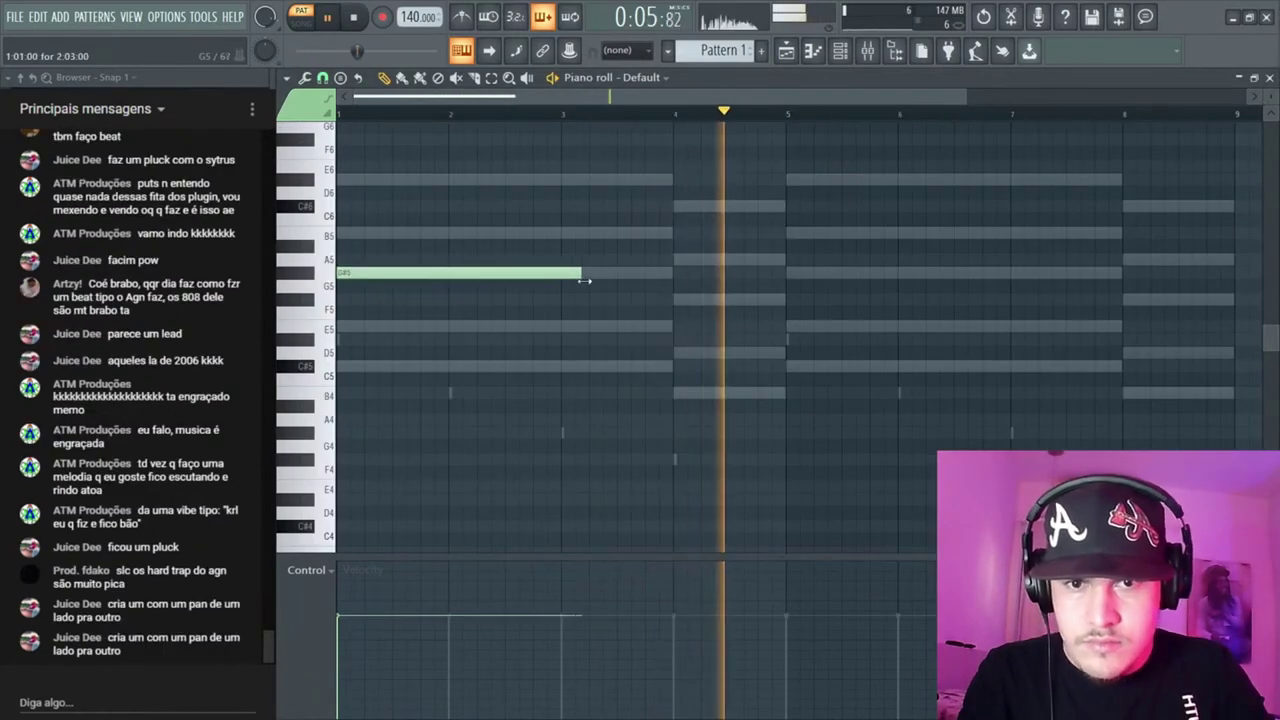
Add a short B5 note midway through bar 2, a two-bar G#5 at bar 3 and a short F#5 at bar 4
key("space")
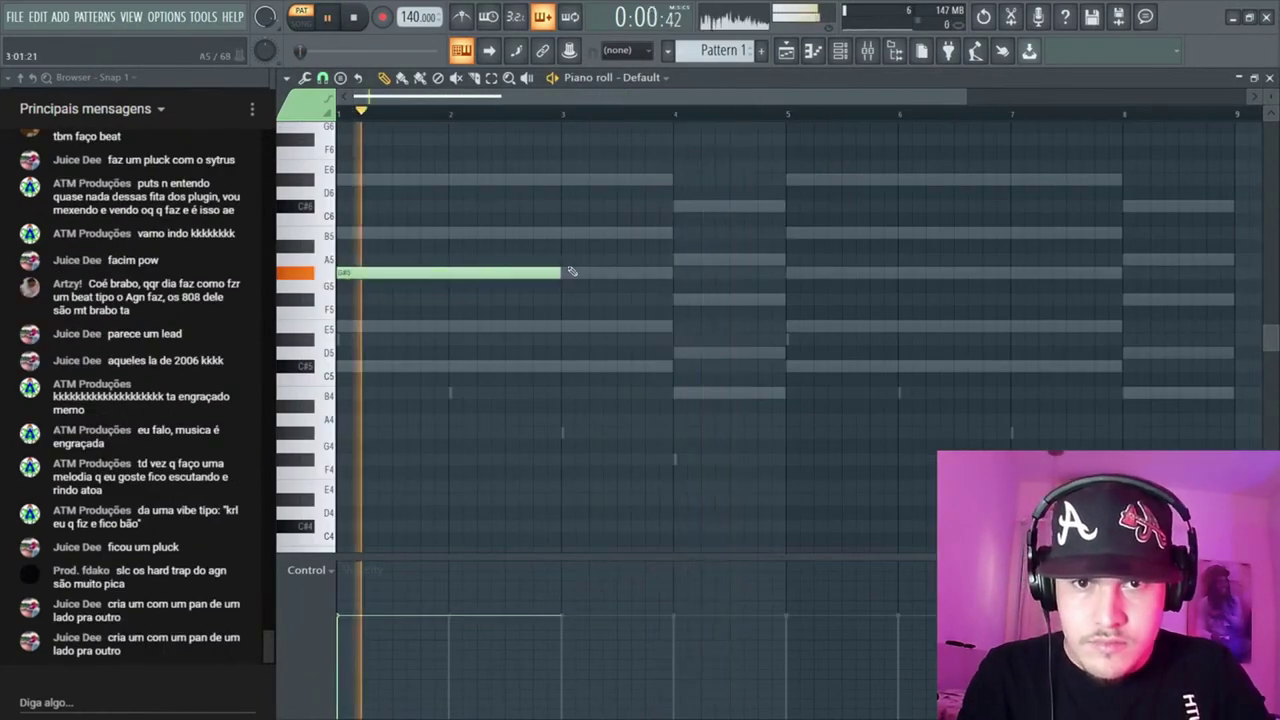
left_click(517, 233)
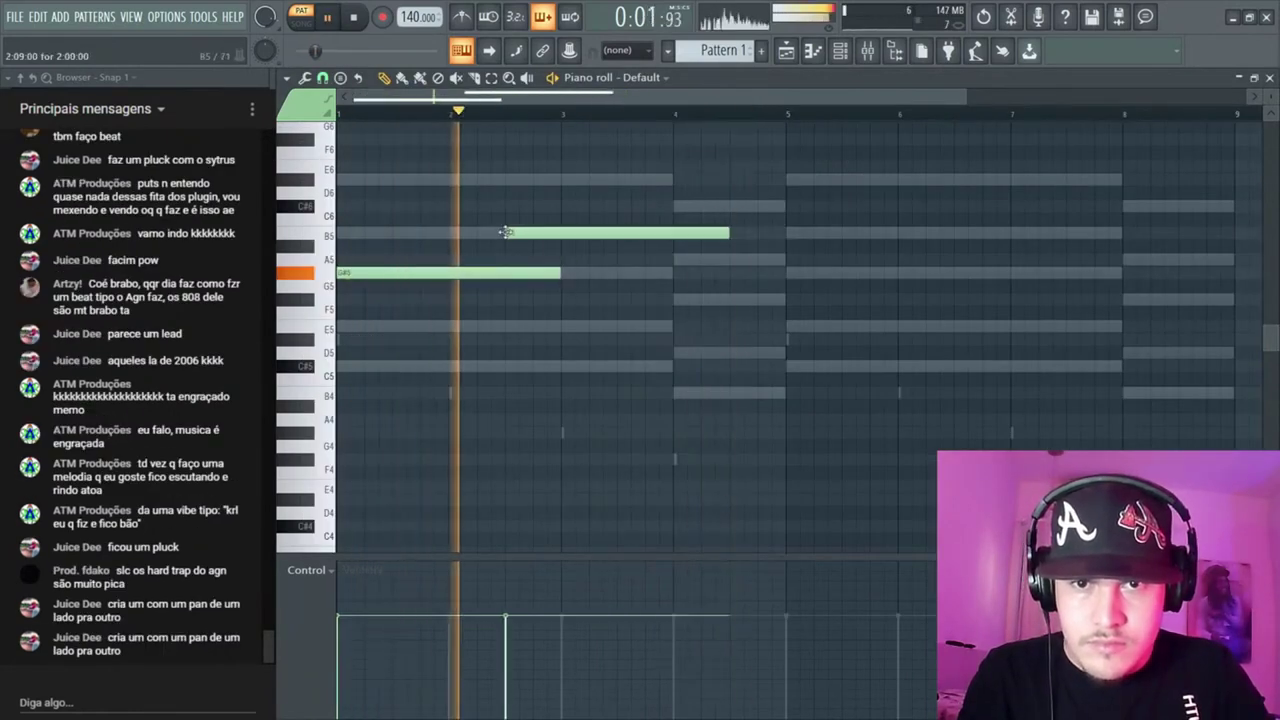
left_click(563, 272)
left_click_drag(727, 235, 592, 236)
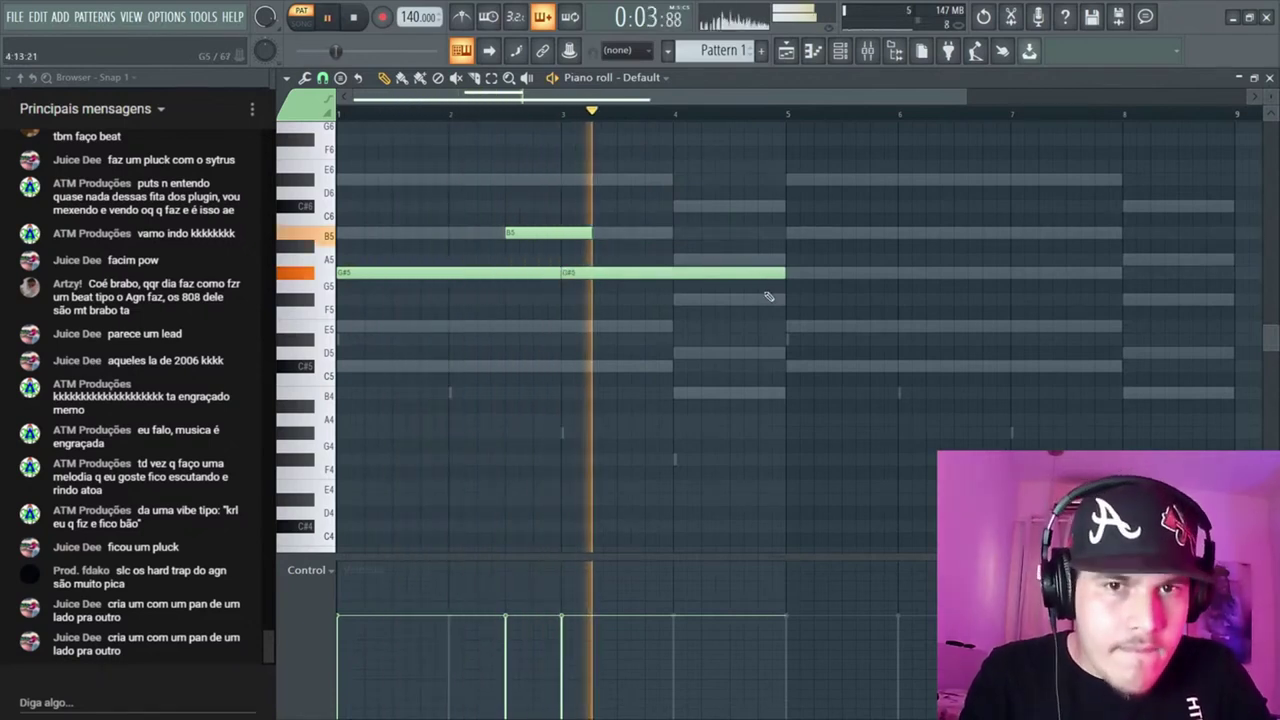
left_click(678, 299)
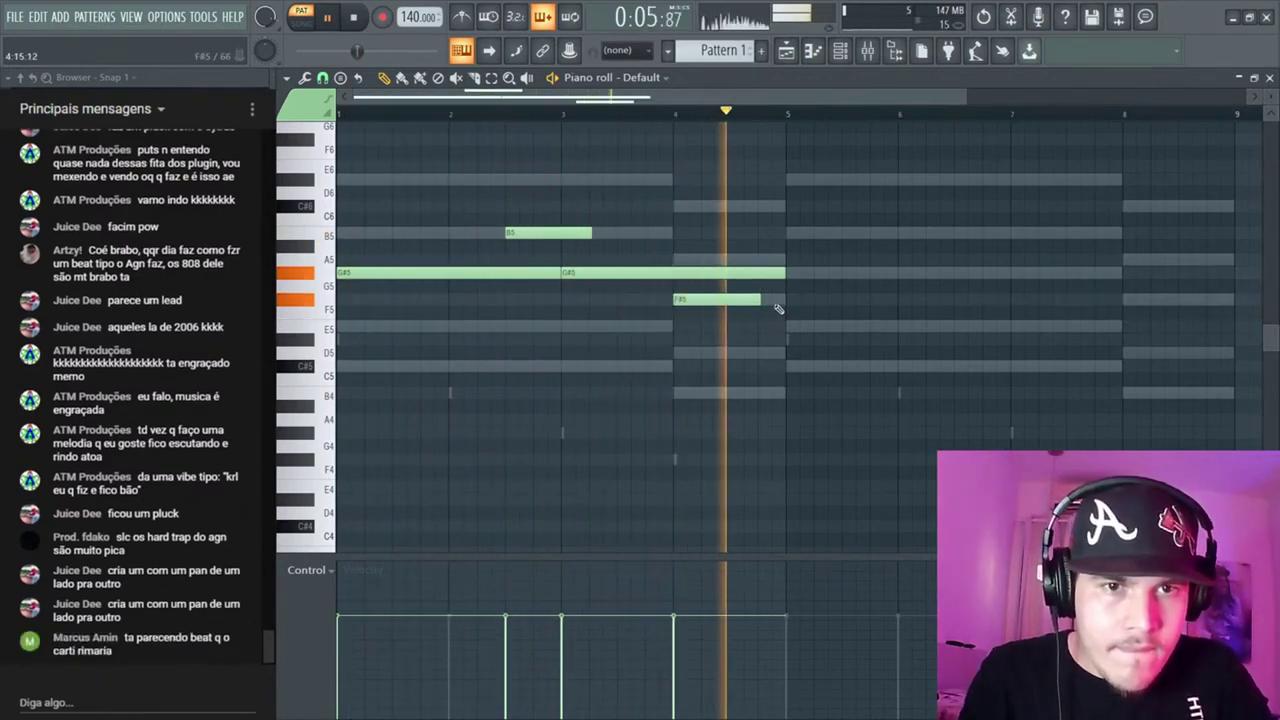
Place a C#5 note spanning bar 5 to bar 8 and extend the second G#5 slightly past the start of bar 5
left_click(814, 326)
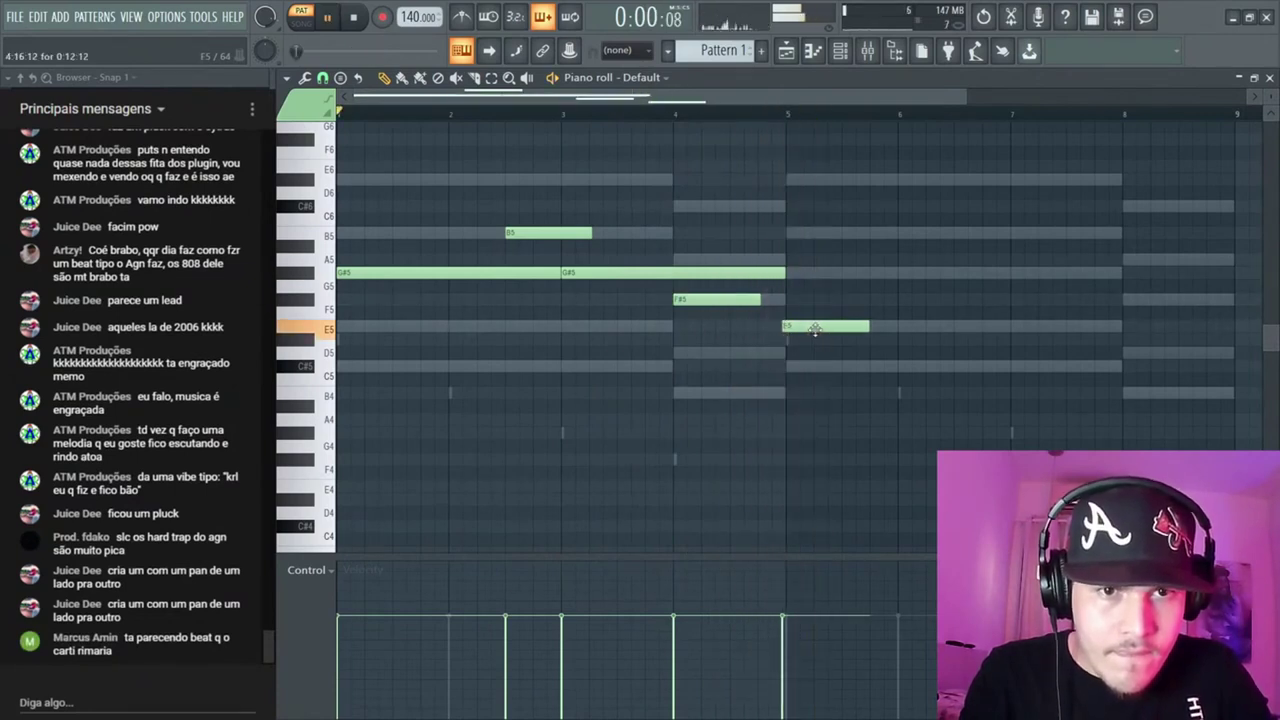
left_click_drag(814, 328, 817, 365)
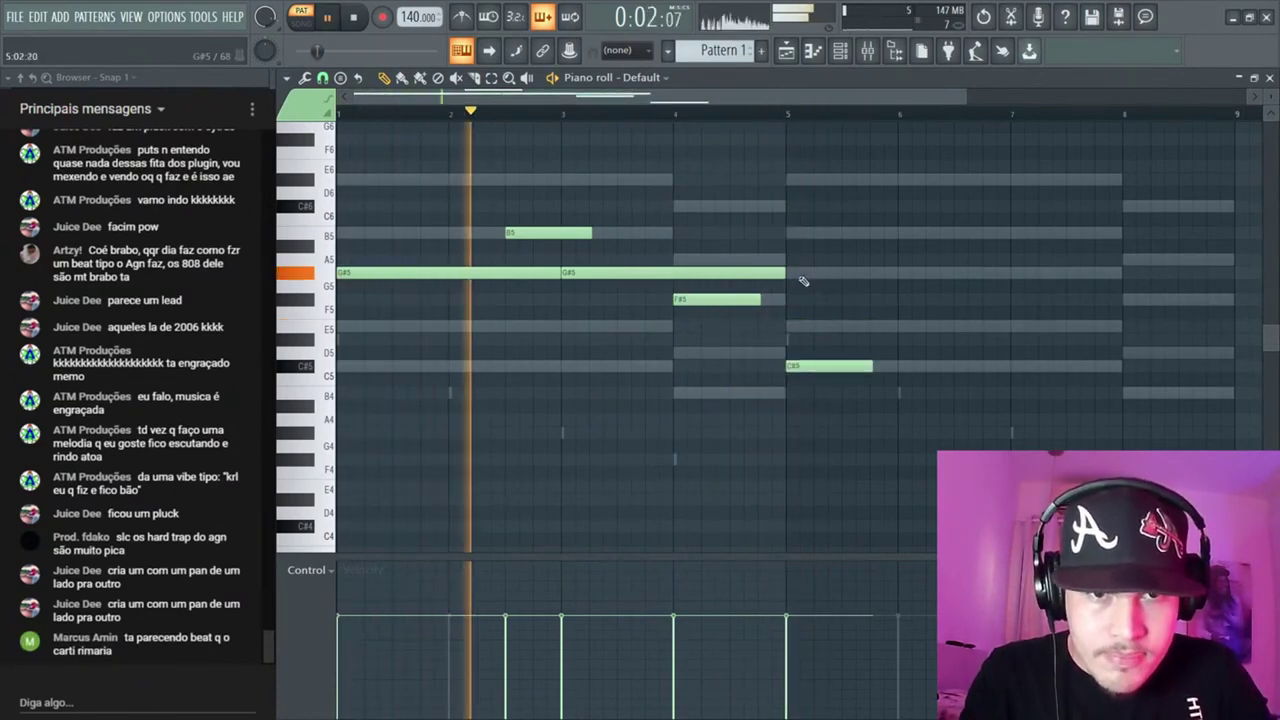
left_click_drag(783, 273, 811, 273)
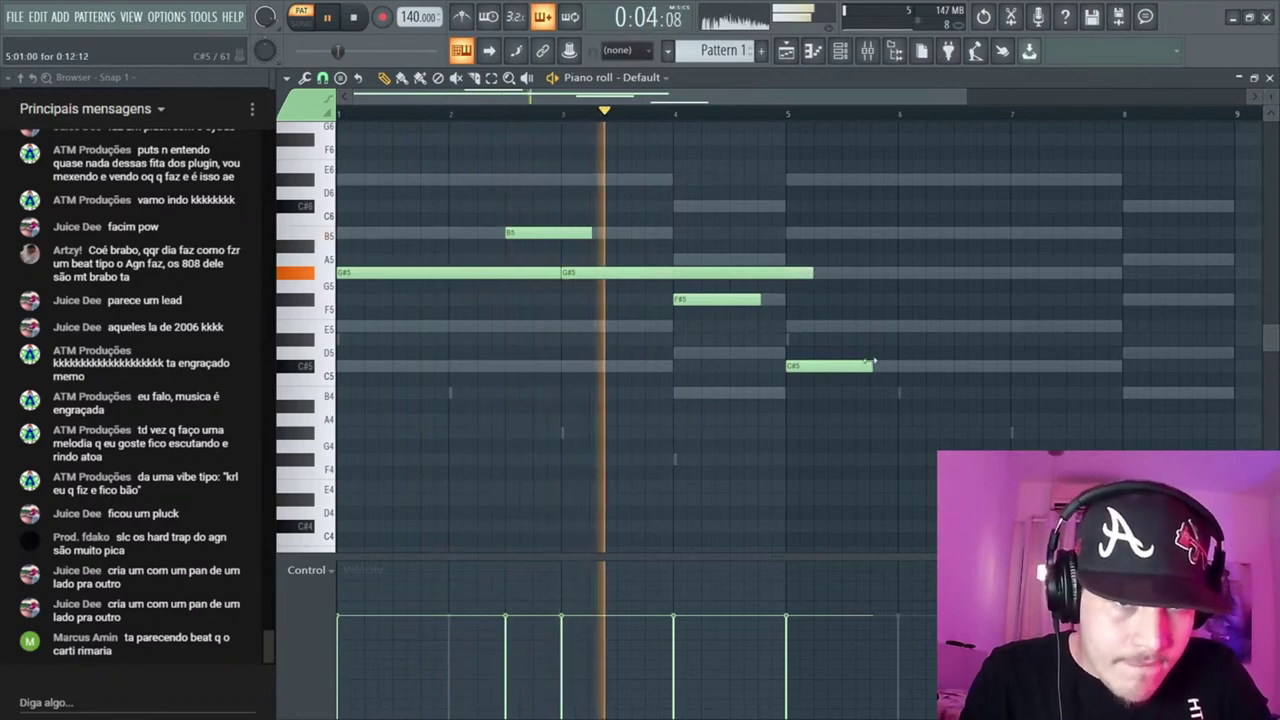
left_click_drag(884, 368, 1117, 366)
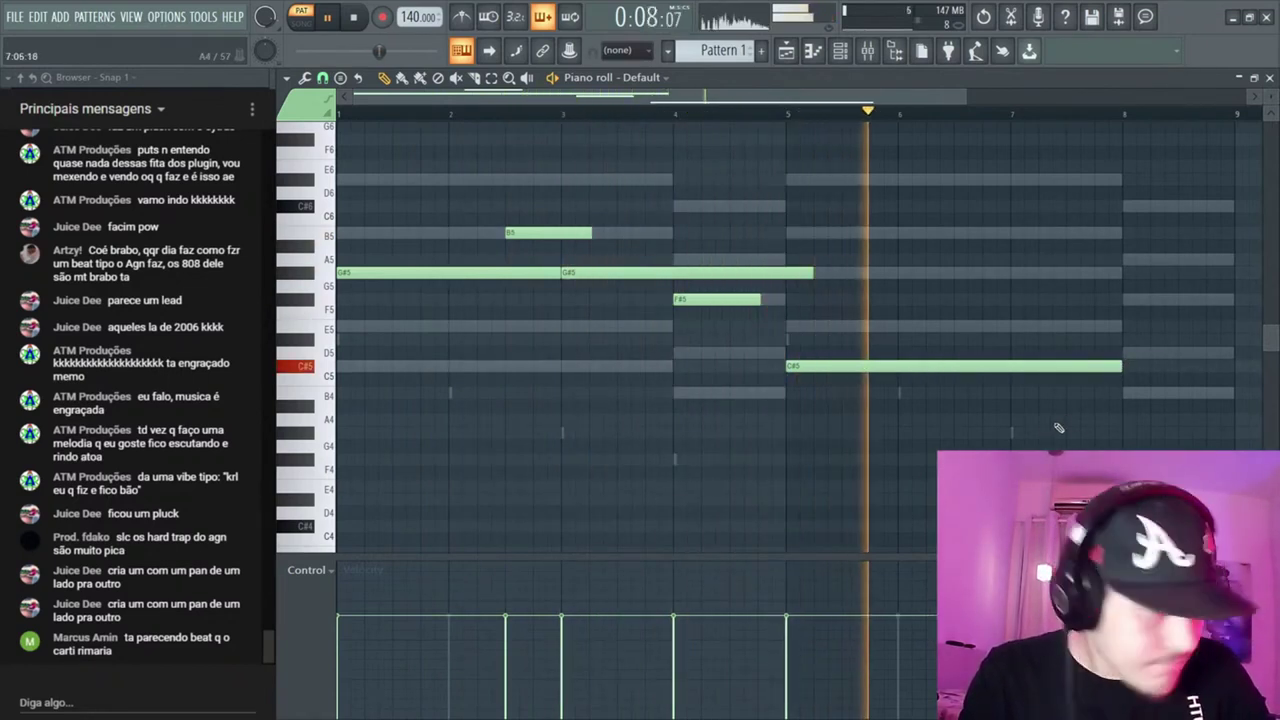
Add an E5 note starting midway through bar 7 and shorten it so it ends inside bar 8
left_click(1078, 328)
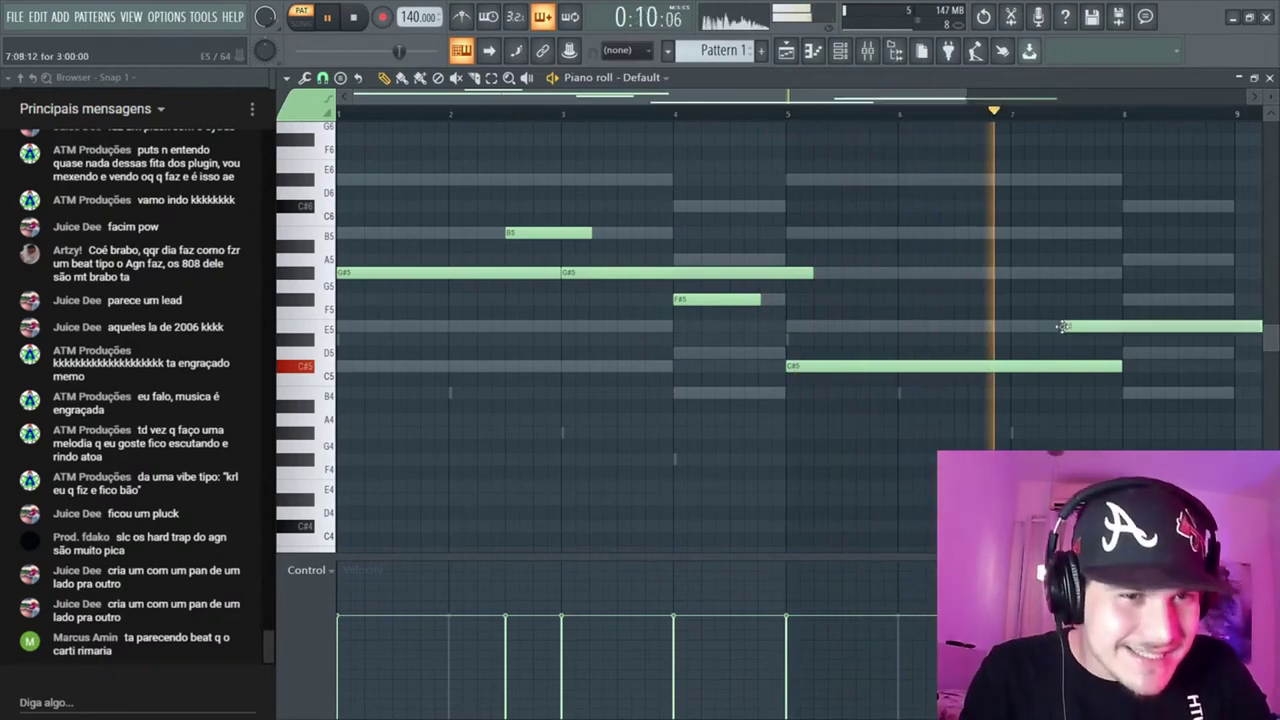
left_click(1122, 352)
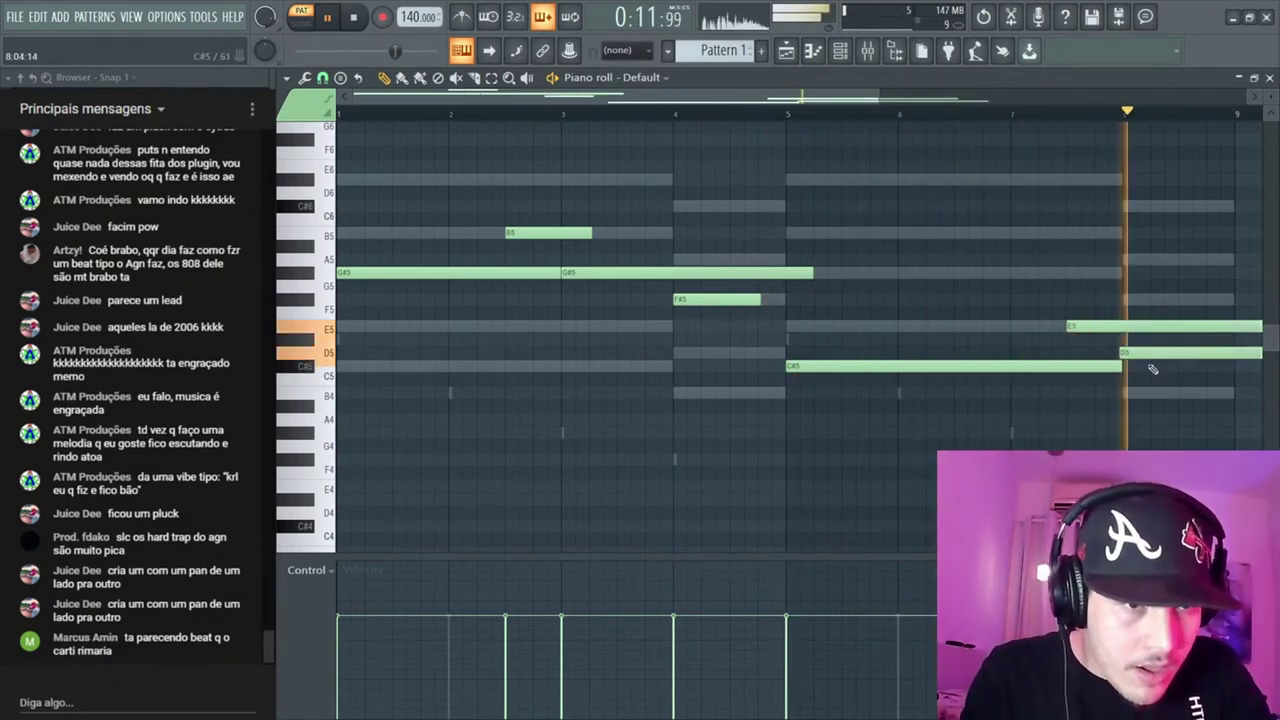
right_click(1152, 354)
scroll(1100, 390, "down", 1)
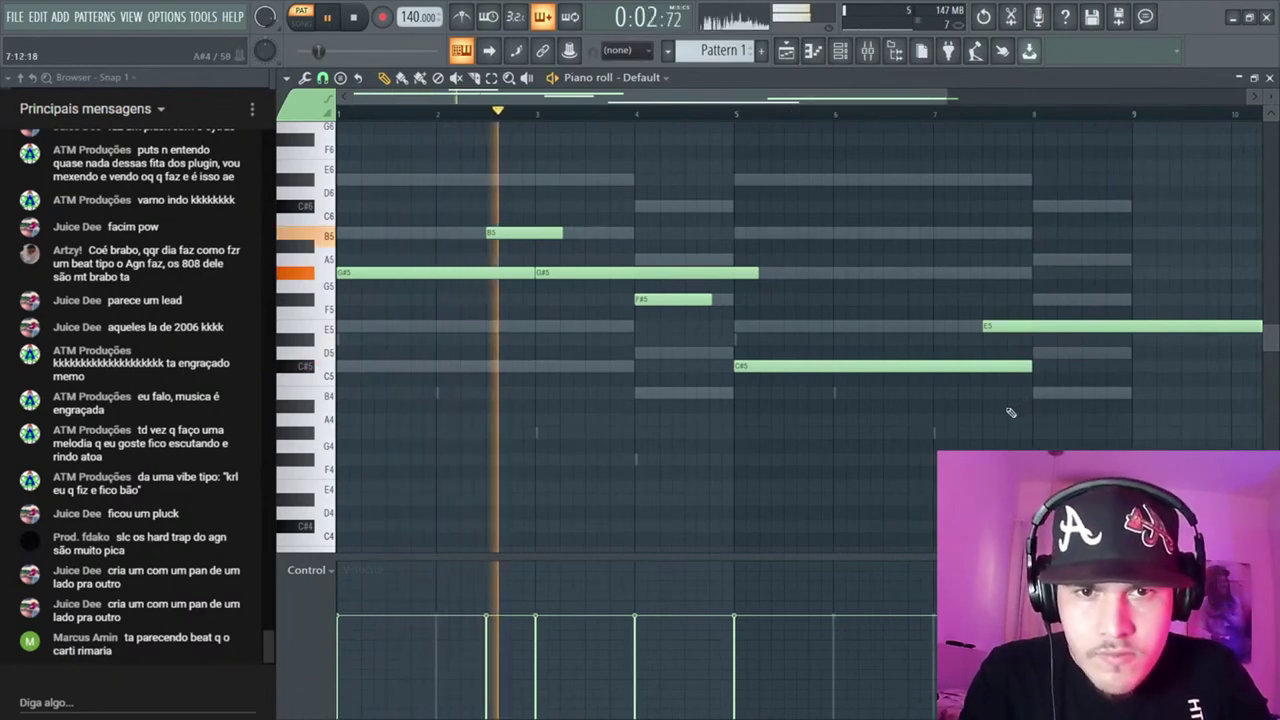
scroll(1006, 412, "down", 1)
scroll(921, 365, "down", 1)
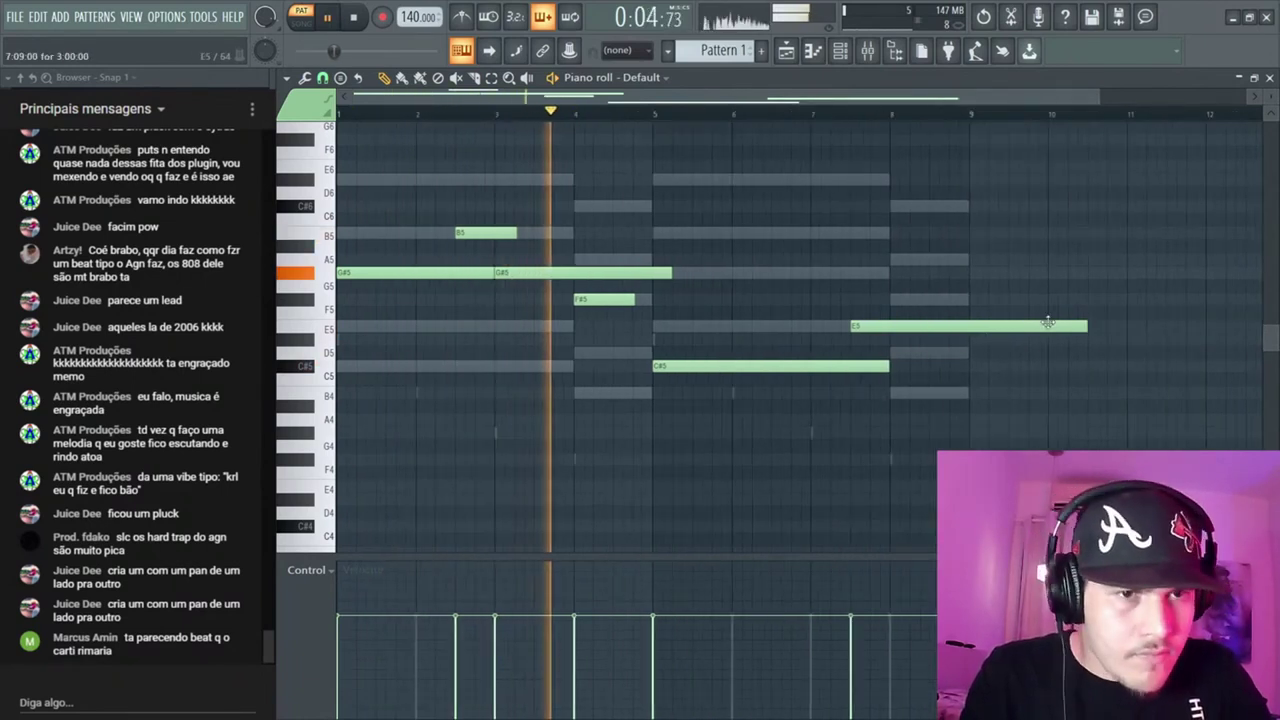
left_click_drag(1087, 327, 984, 325)
Add an F#5 note starting midway through bar 8 and shorten it to end at bar 9
scroll(893, 330, "up", 3)
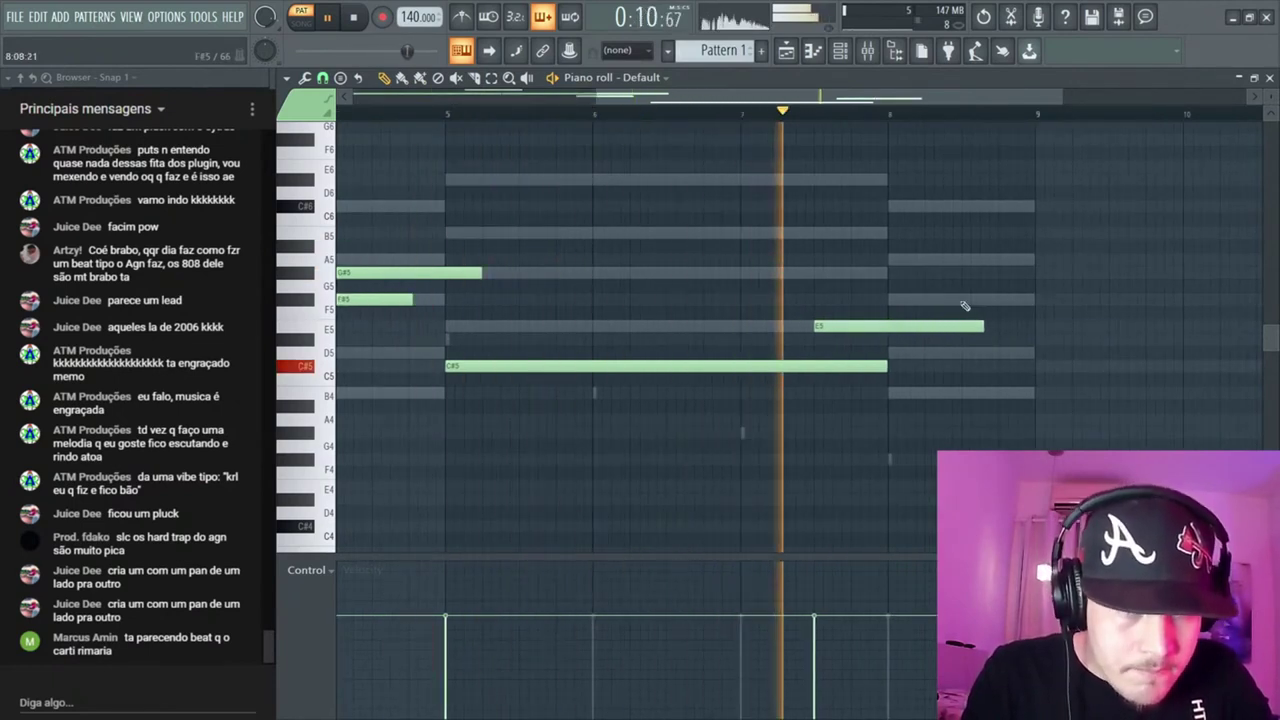
left_click(963, 298)
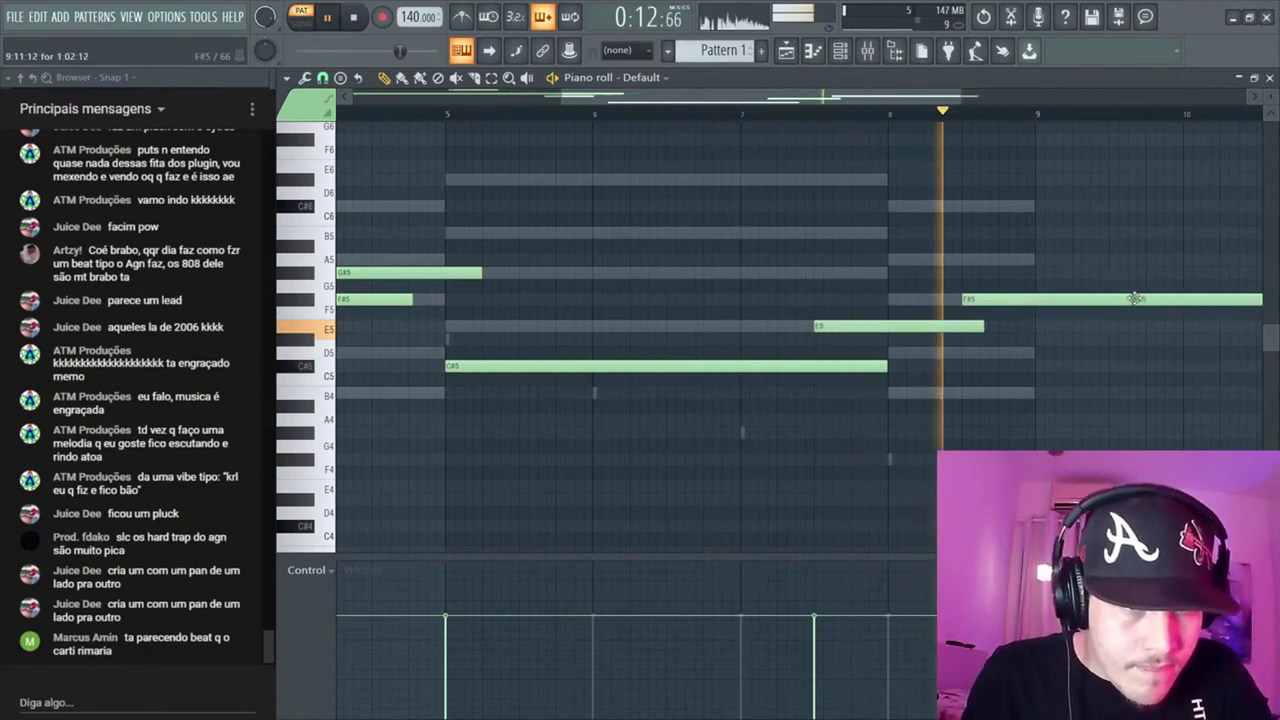
left_click_drag(1122, 297, 1043, 301)
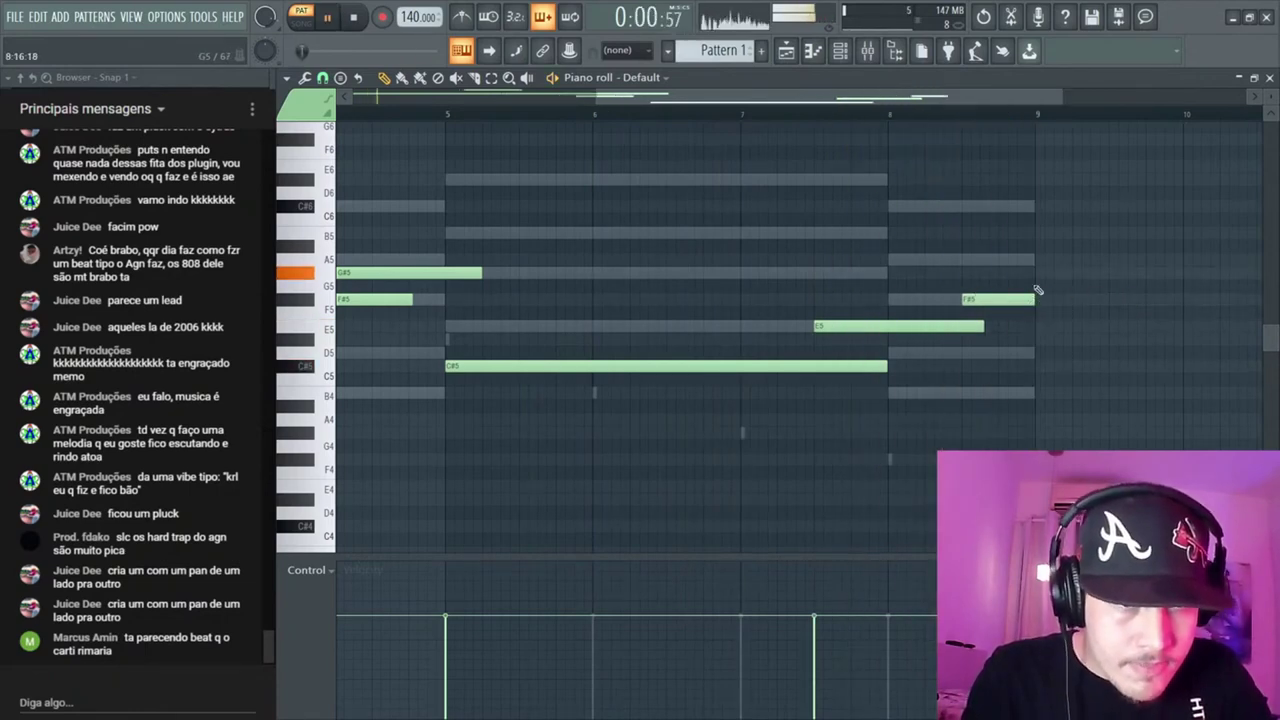
scroll(1038, 290, "down", 3)
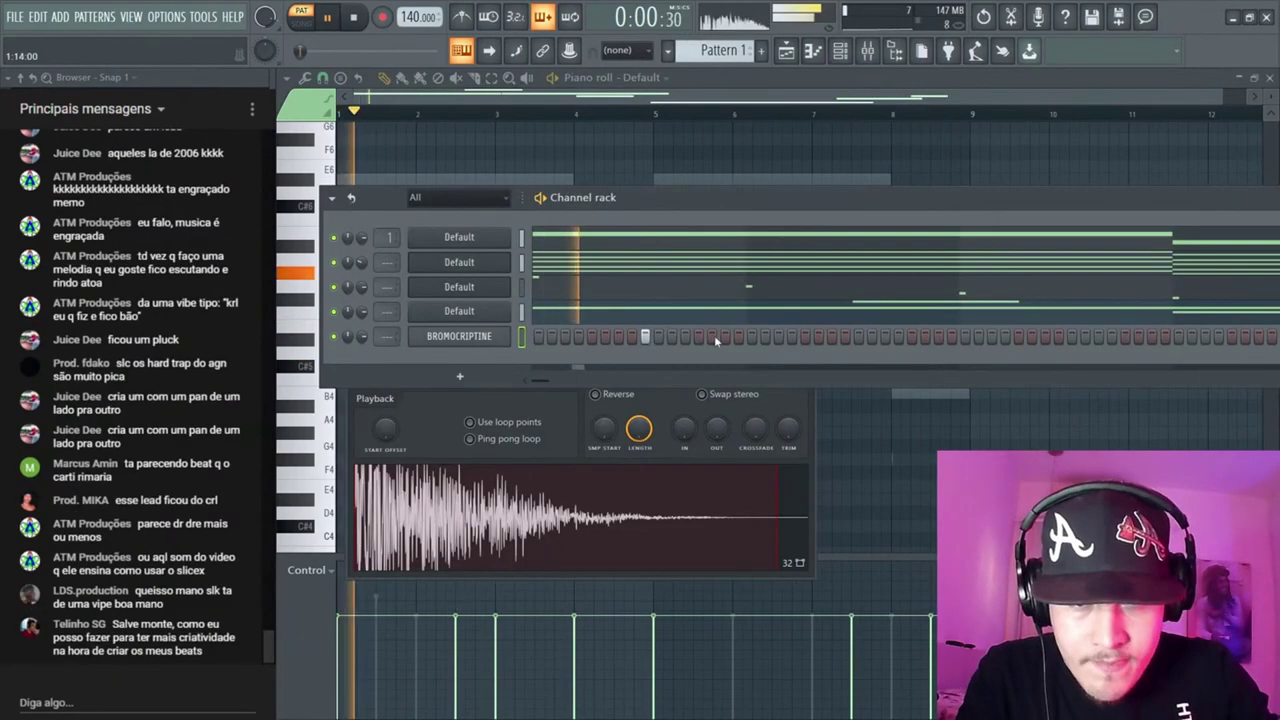
Add BROMOCRIPTINE hits on step 15 of bar 1 and step 9 of bar 2
left_click(725, 338)
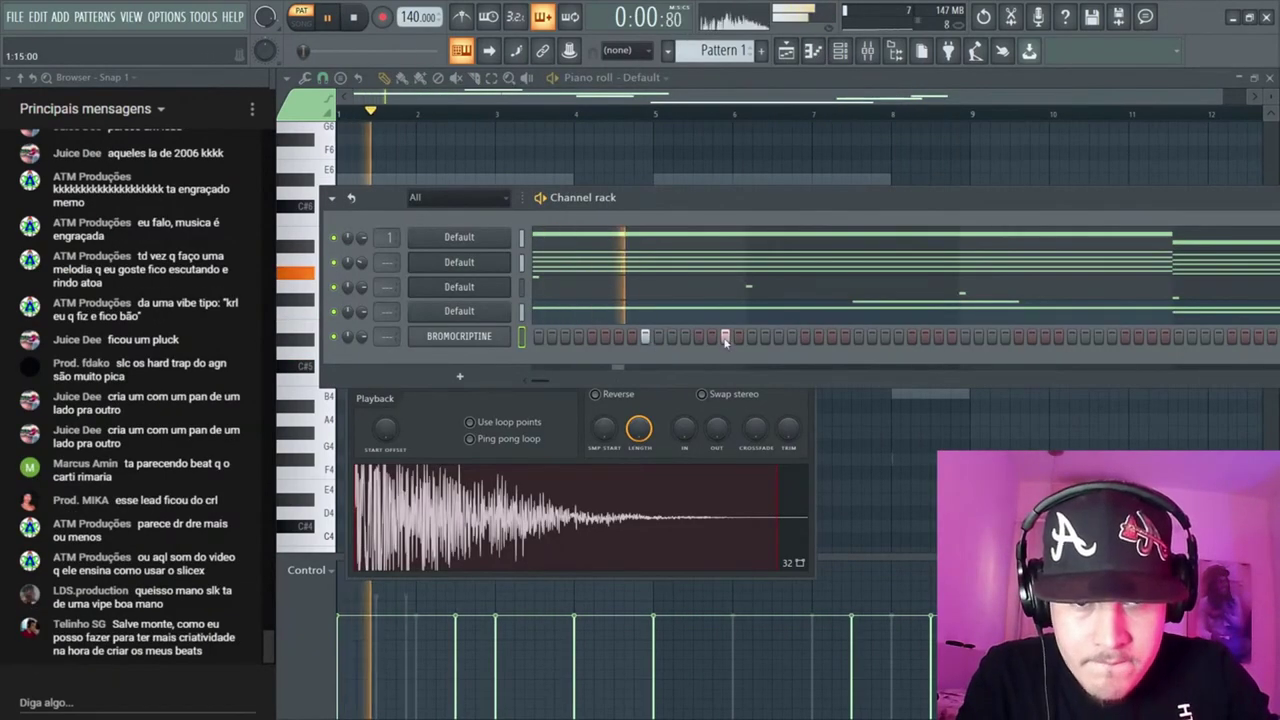
left_click(856, 336)
key("space")
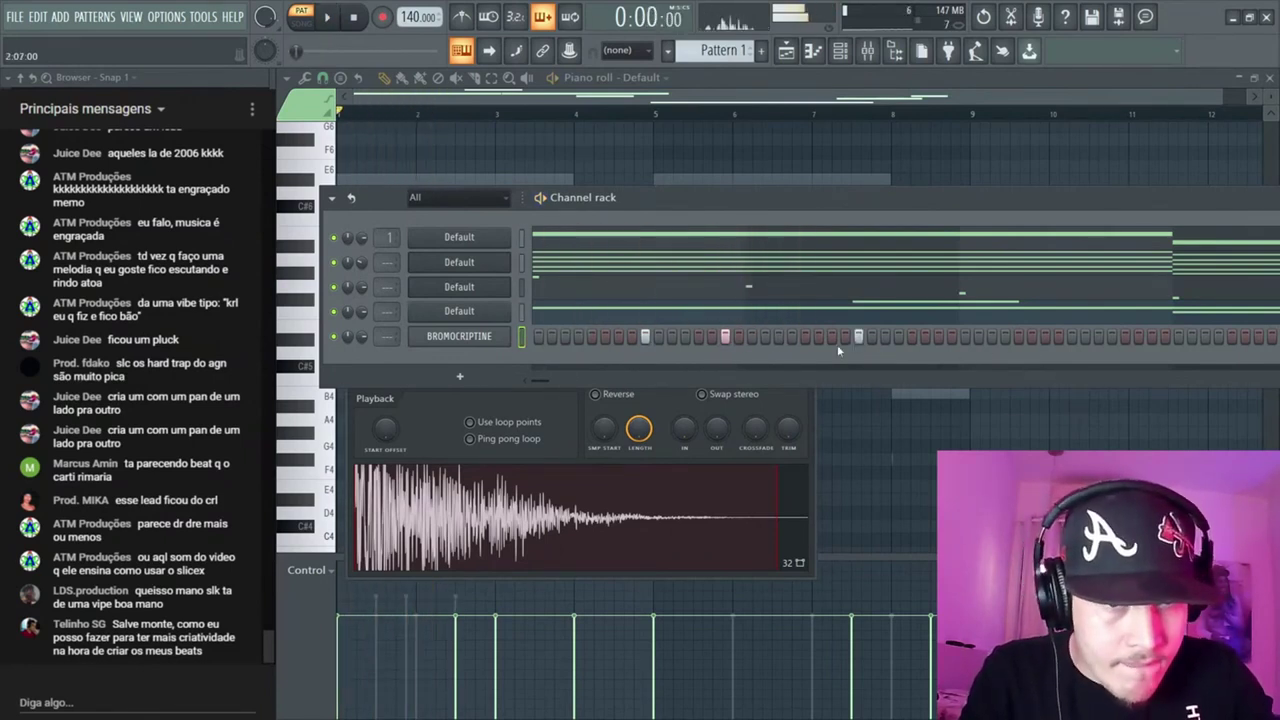
Set the BROMOCRIPTINE channel's pitch range to 32 and lower its pitch to -1686 cents while auditioning the pattern
left_click(459, 336)
left_click(459, 336)
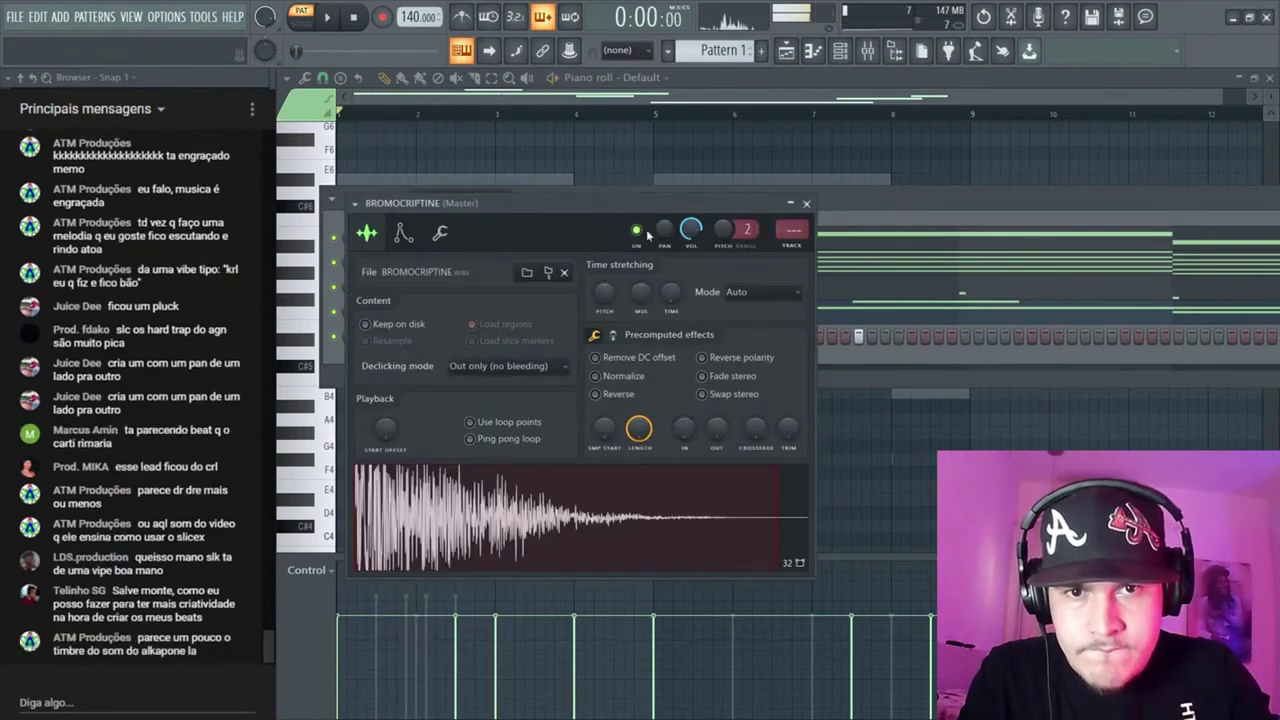
left_click_drag(722, 230, 728, 242)
key("space")
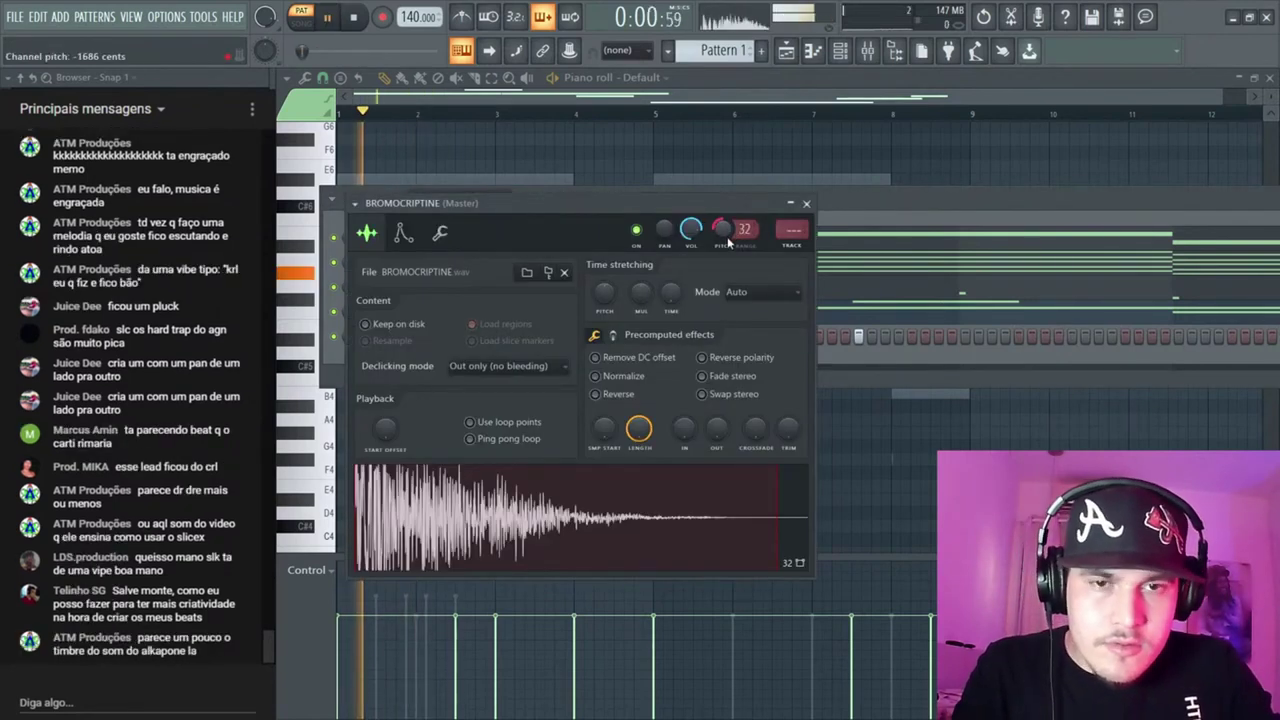
Set the BROMOCRIPTINE sample's time-stretching mode to Resample and audition the pattern
left_click(750, 298)
left_click(752, 318)
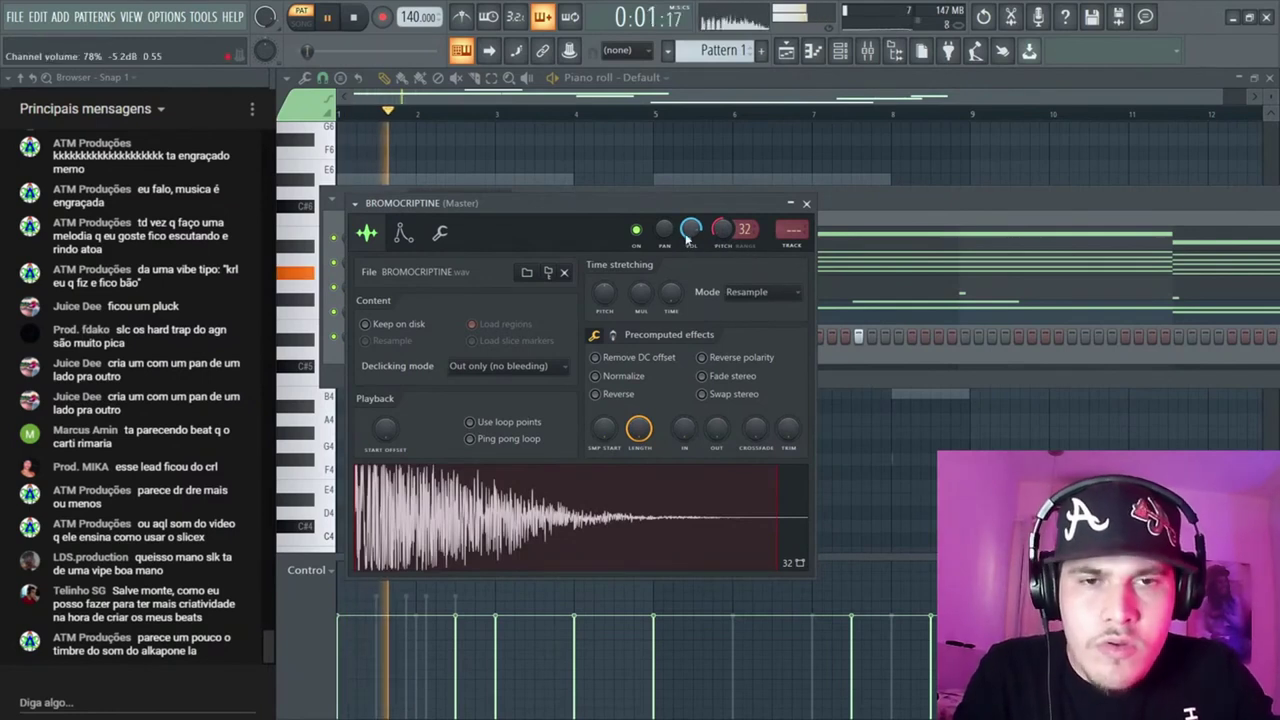
key("space")
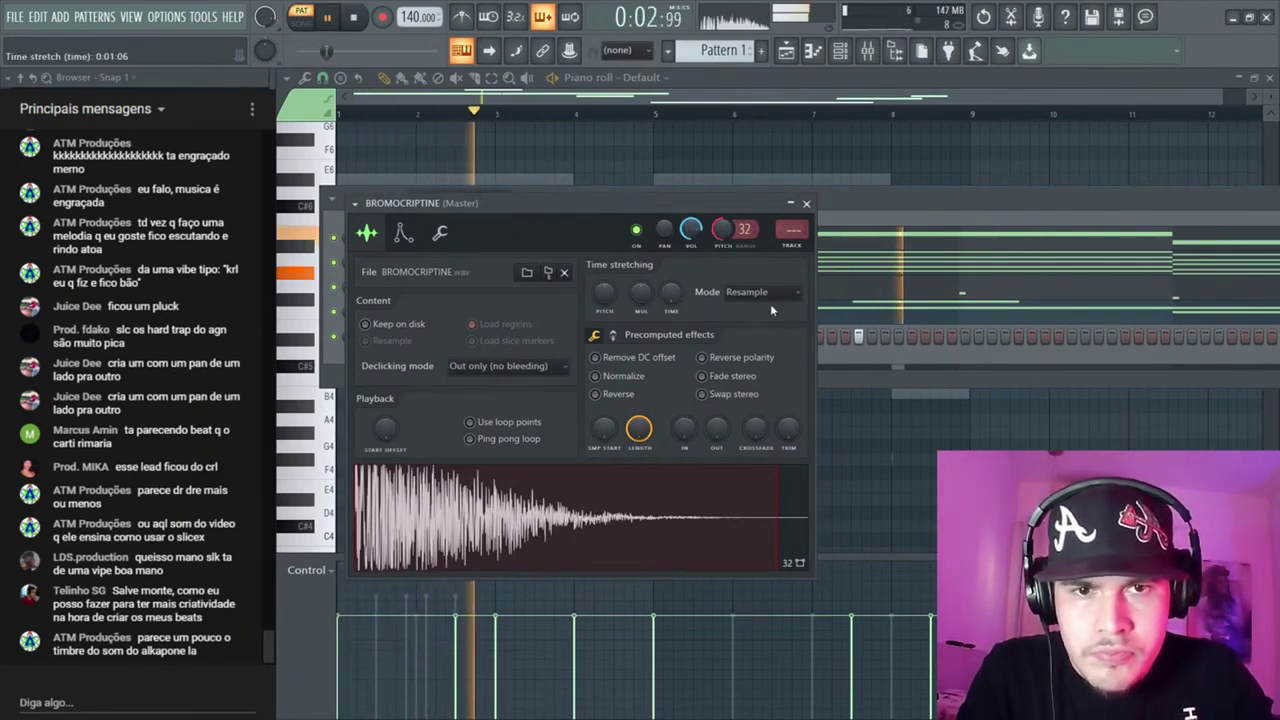
key("space")
left_click_drag(562, 200, 826, 463)
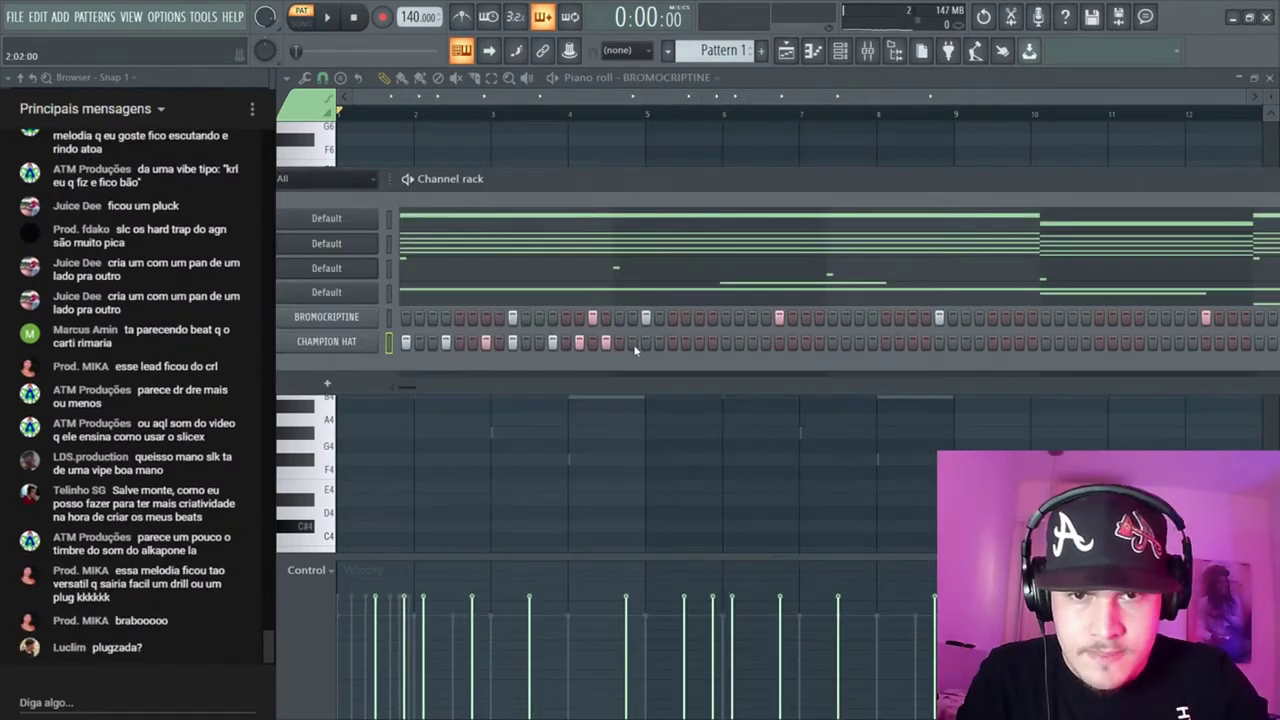
Remove the CHAMPION HAT hits on steps 14 and 16 of bar 1 and play the pattern
key("space")
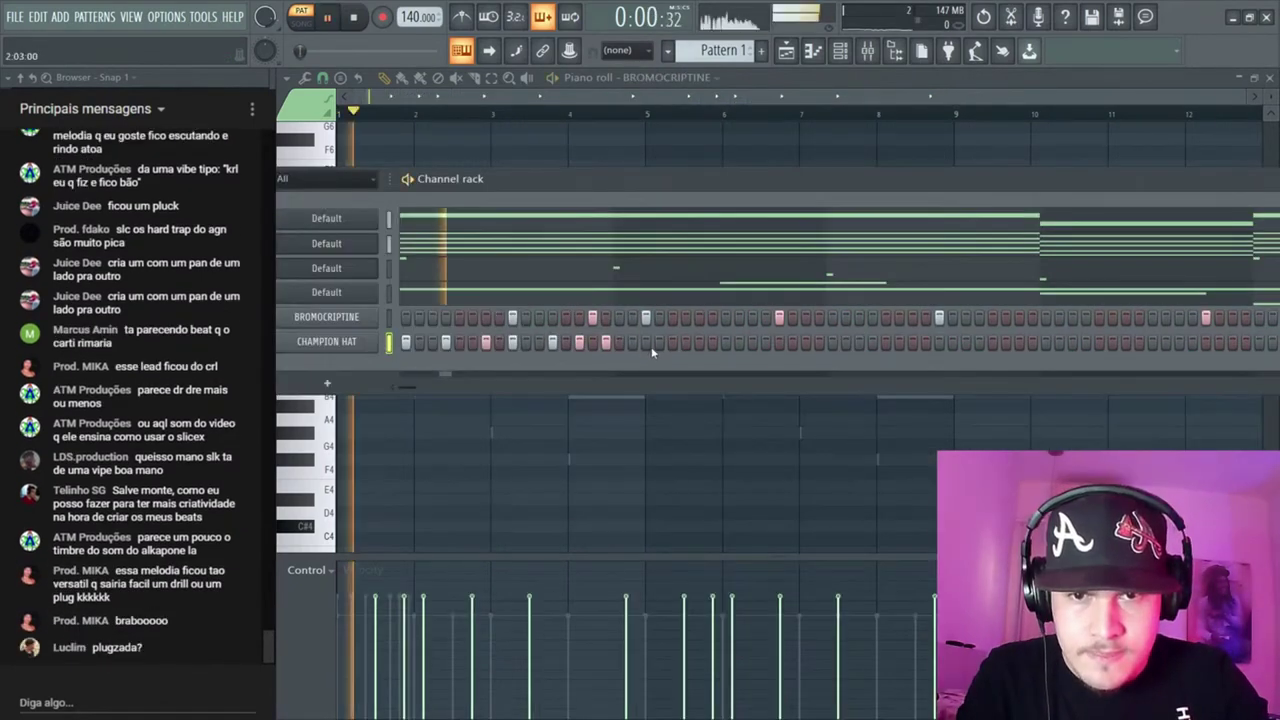
key("space")
right_click(606, 343)
right_click(579, 343)
key("space")
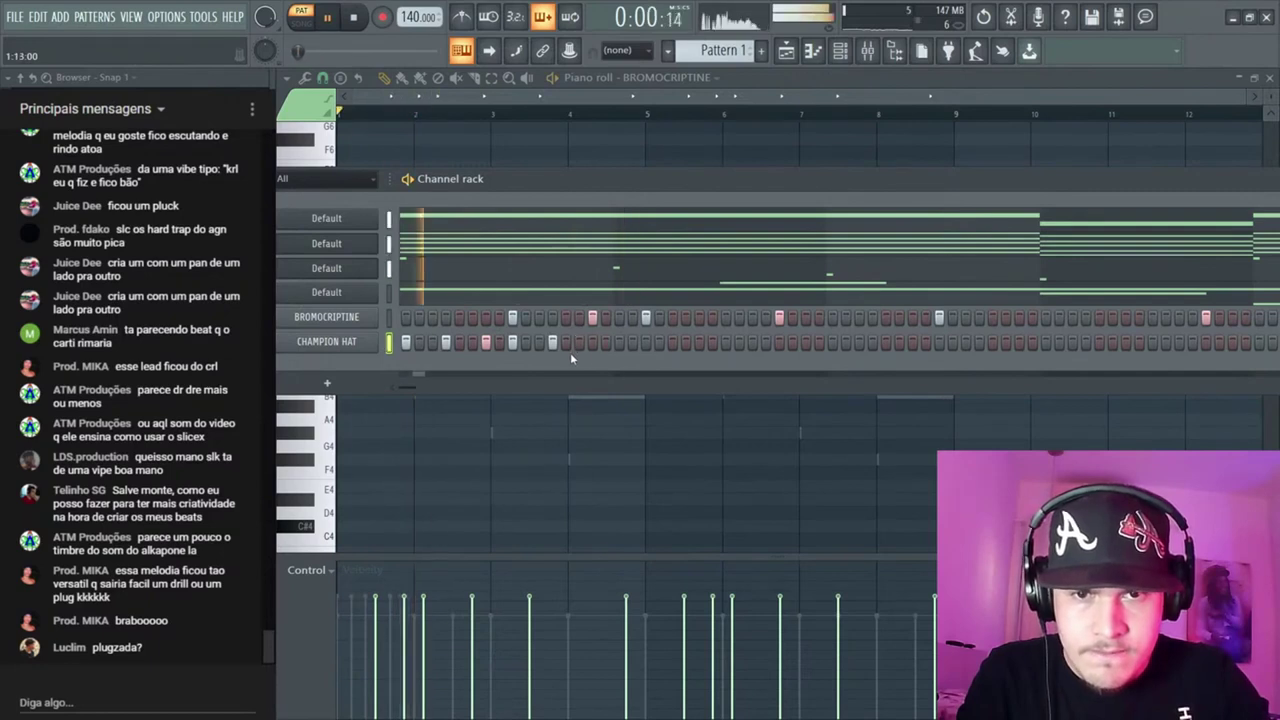
Remove the BROMOCRIPTINE hit on step 15 of bar 1 and place a CHAMPION HAT hit on step 14
right_click(593, 318)
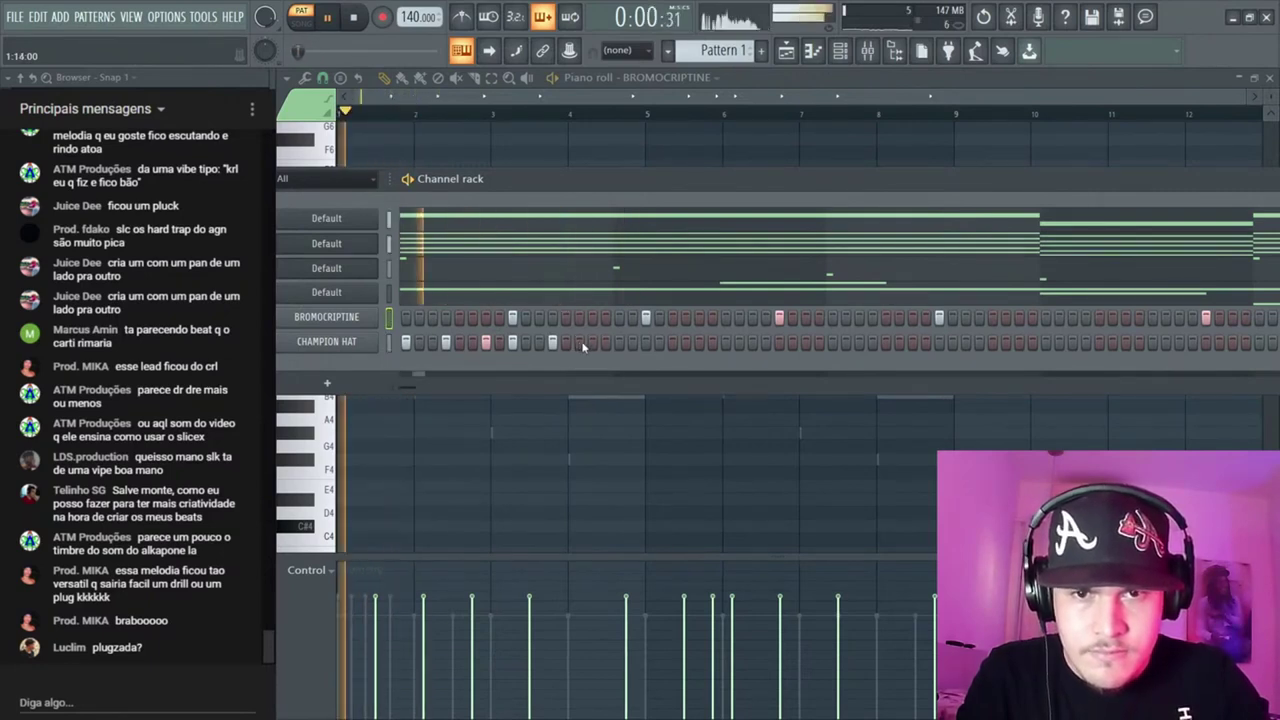
left_click(579, 343)
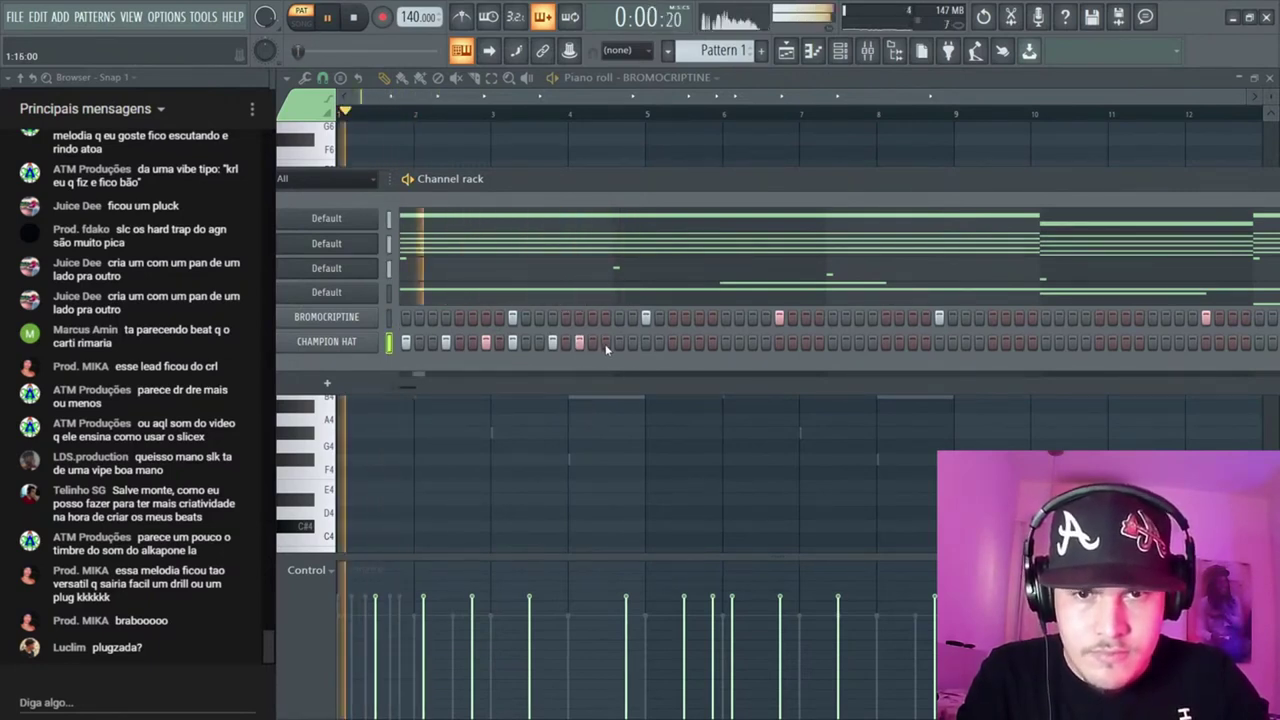
Place CHAMPION HAT hits on steps 1 and 4 of bar 2 and remove the BROMOCRIPTINE hit on step 3 of bar 2
left_click(619, 343)
left_click(659, 343)
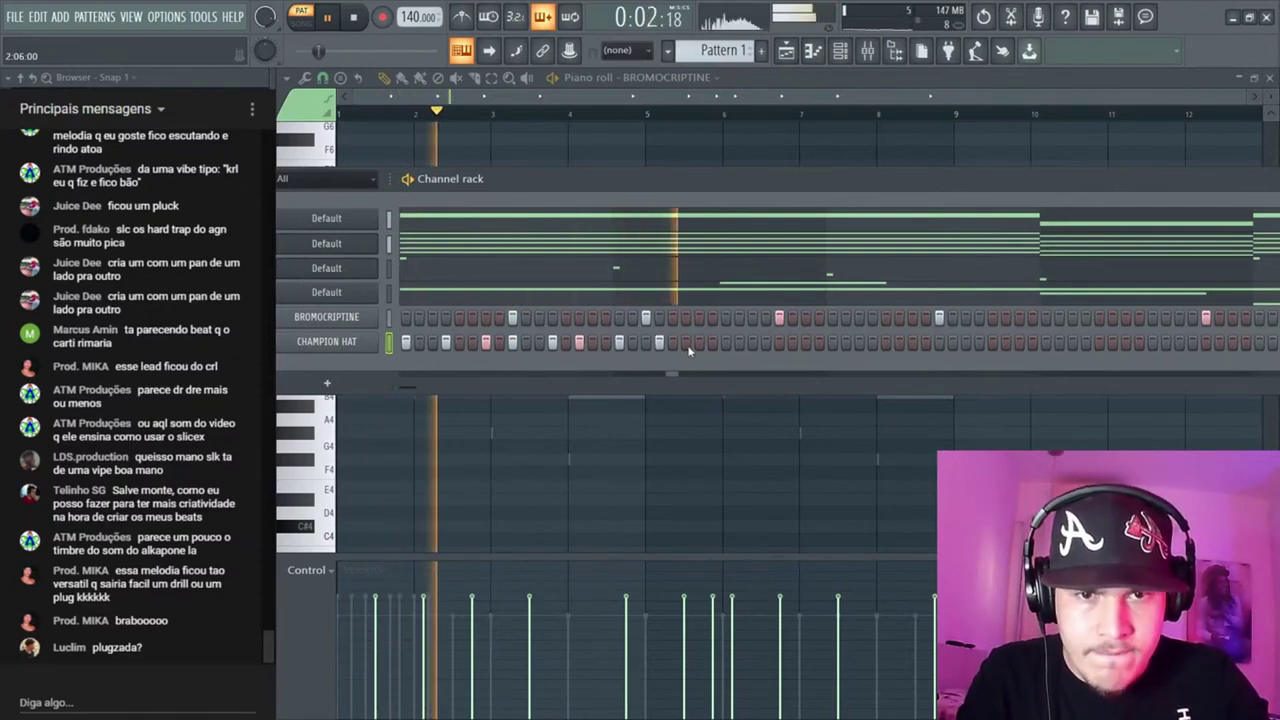
key("space")
key("space")
right_click(660, 343)
right_click(646, 318)
left_click(659, 343)
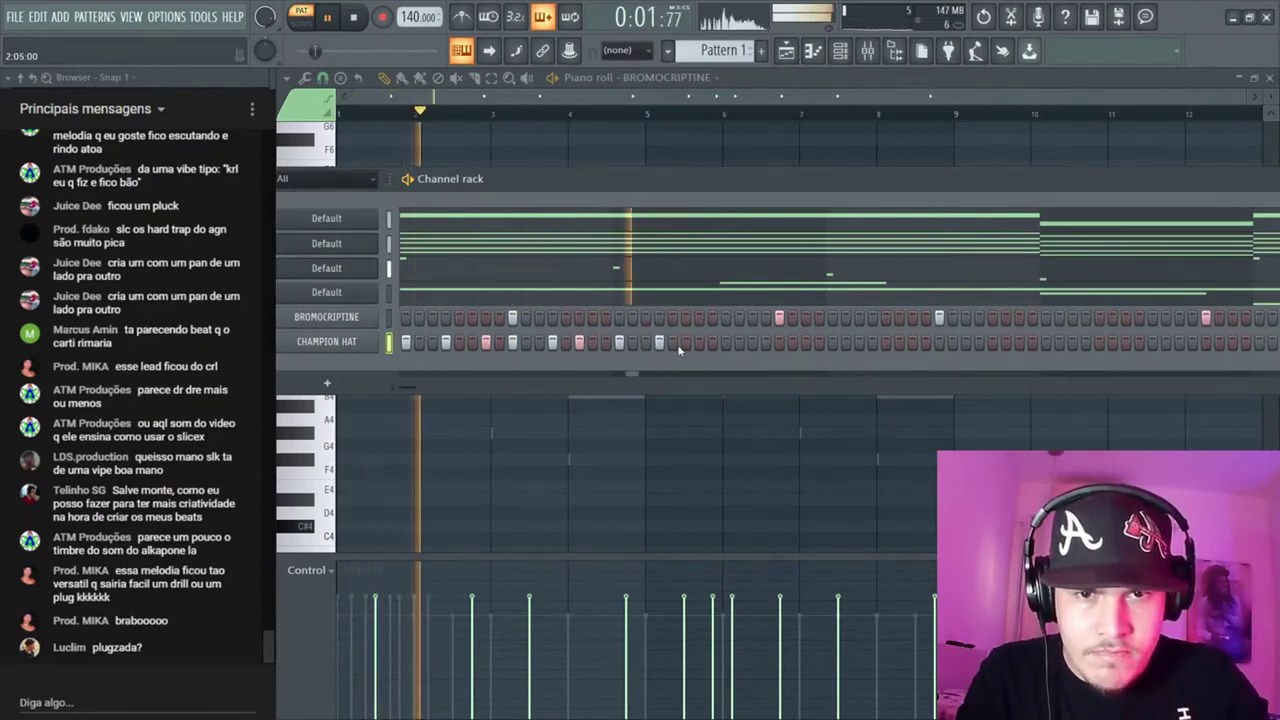
left_click(712, 343)
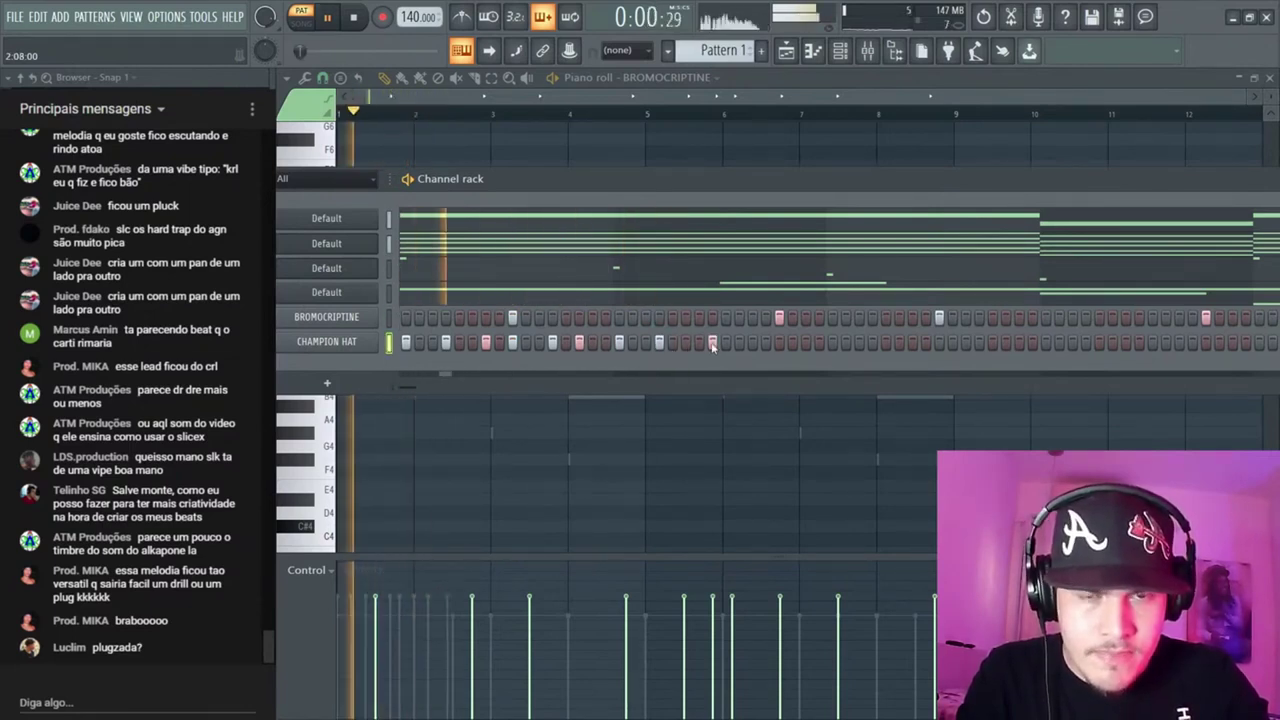
left_click(766, 343)
right_click(766, 343)
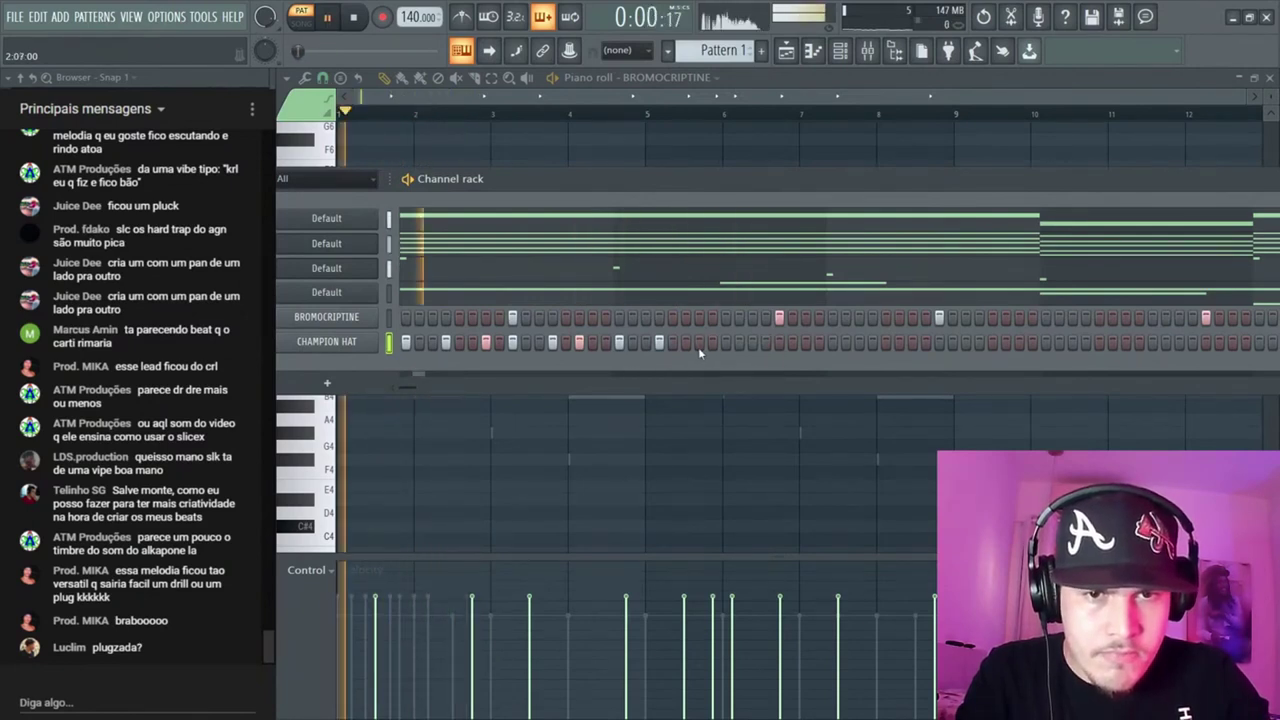
Place CHAMPION HAT hits on steps 7, 9 and 10 of bar 2 and audition the pattern
left_click(699, 343)
left_click(726, 343)
left_click(739, 343)
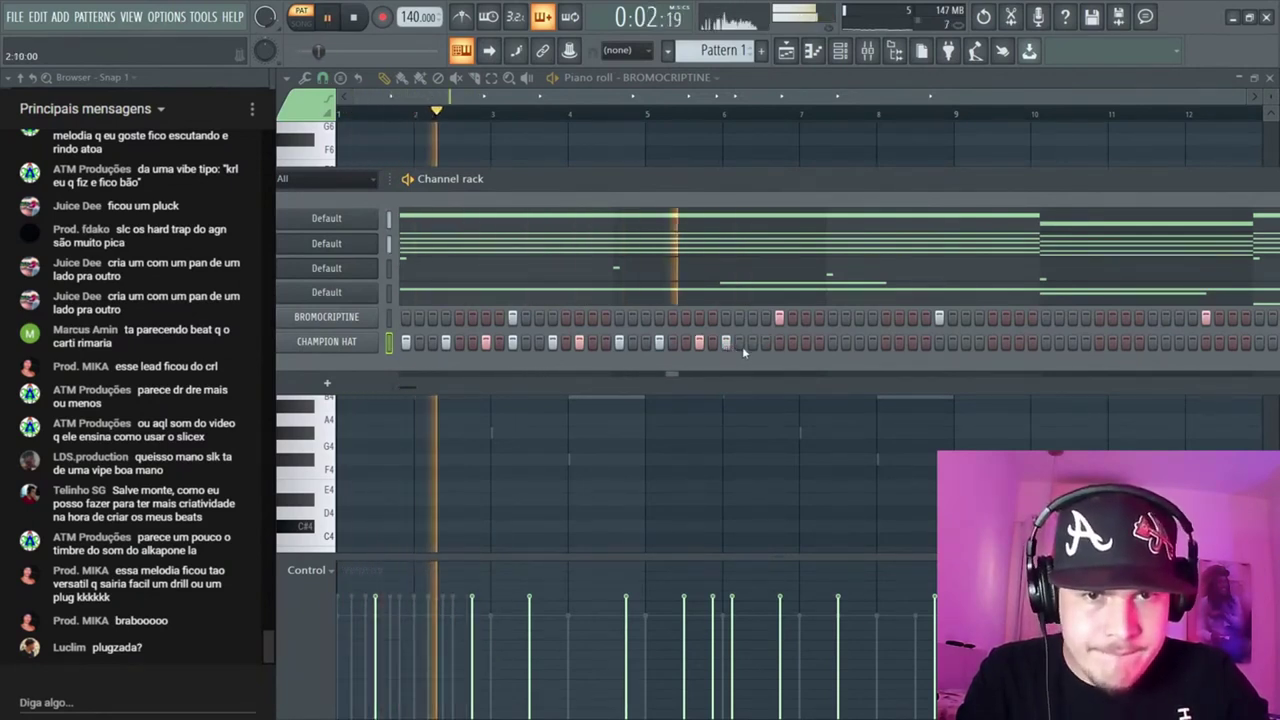
key("space")
key("space")
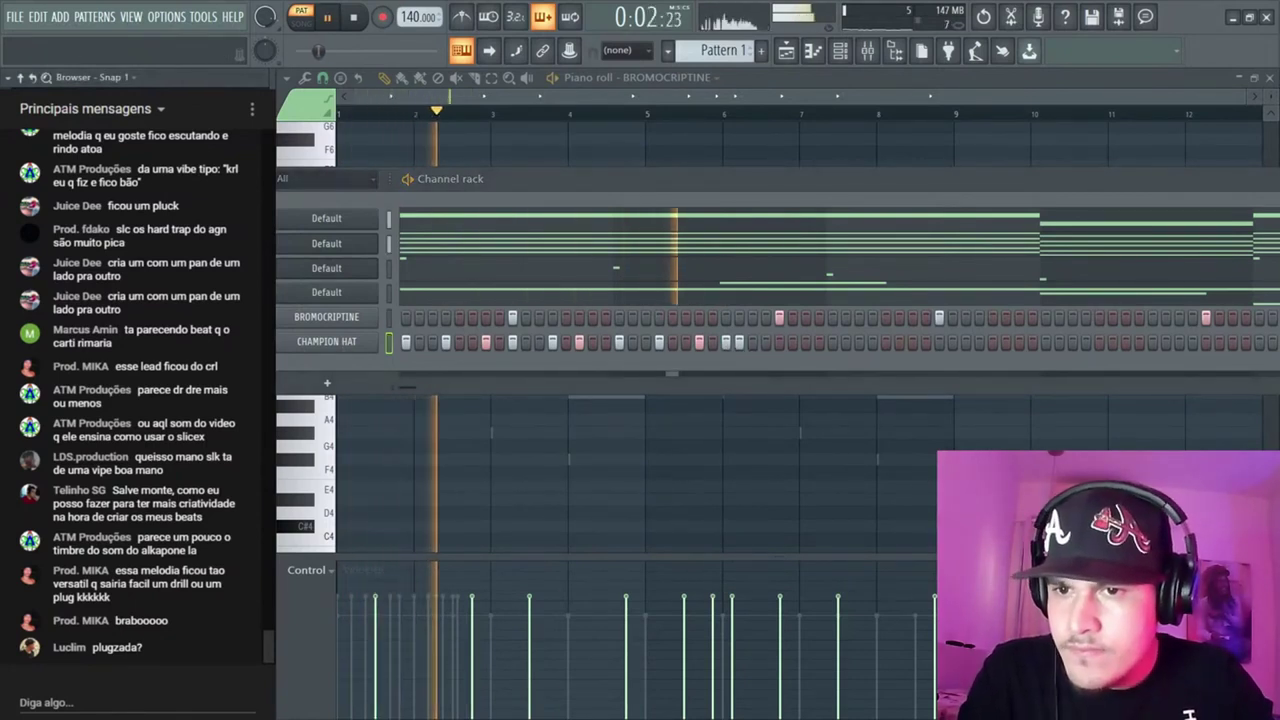
key("space")
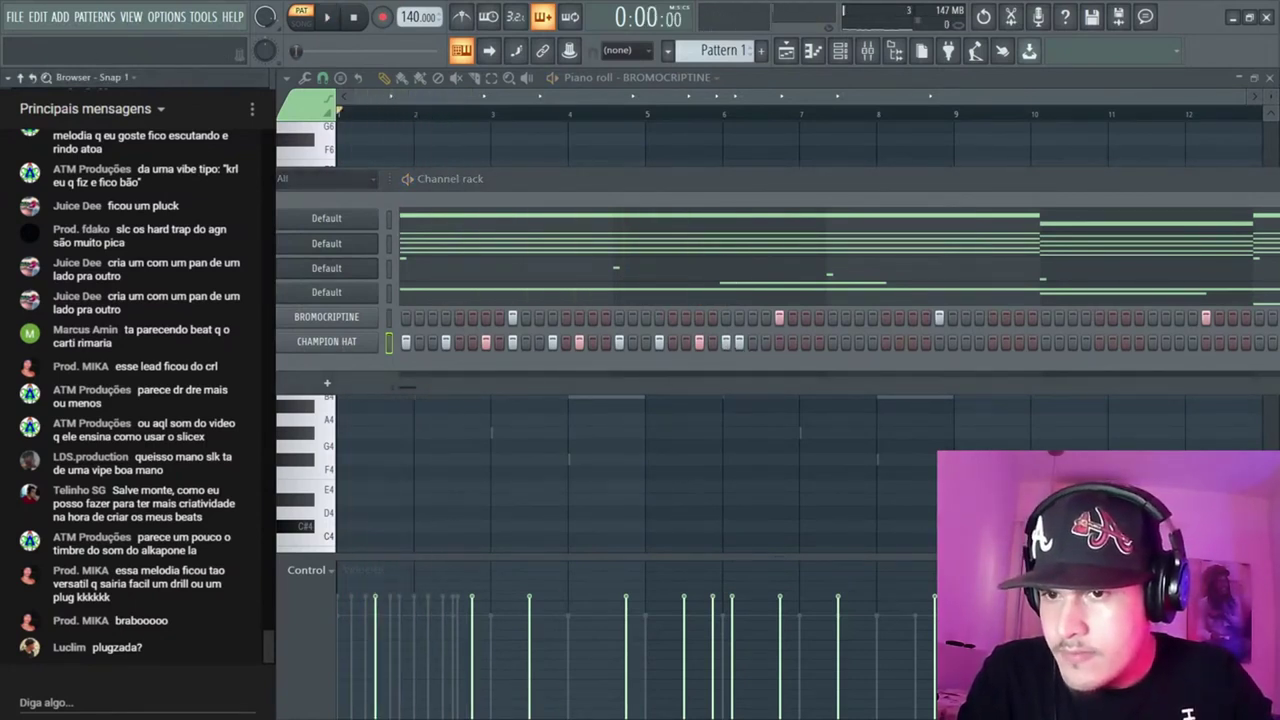
Add the HEROIN sample as a new channel with hits on step 9 of bar 1 and step 13 of bar 2, and play the pattern
left_click_drag(471, 360, 512, 370)
key("space")
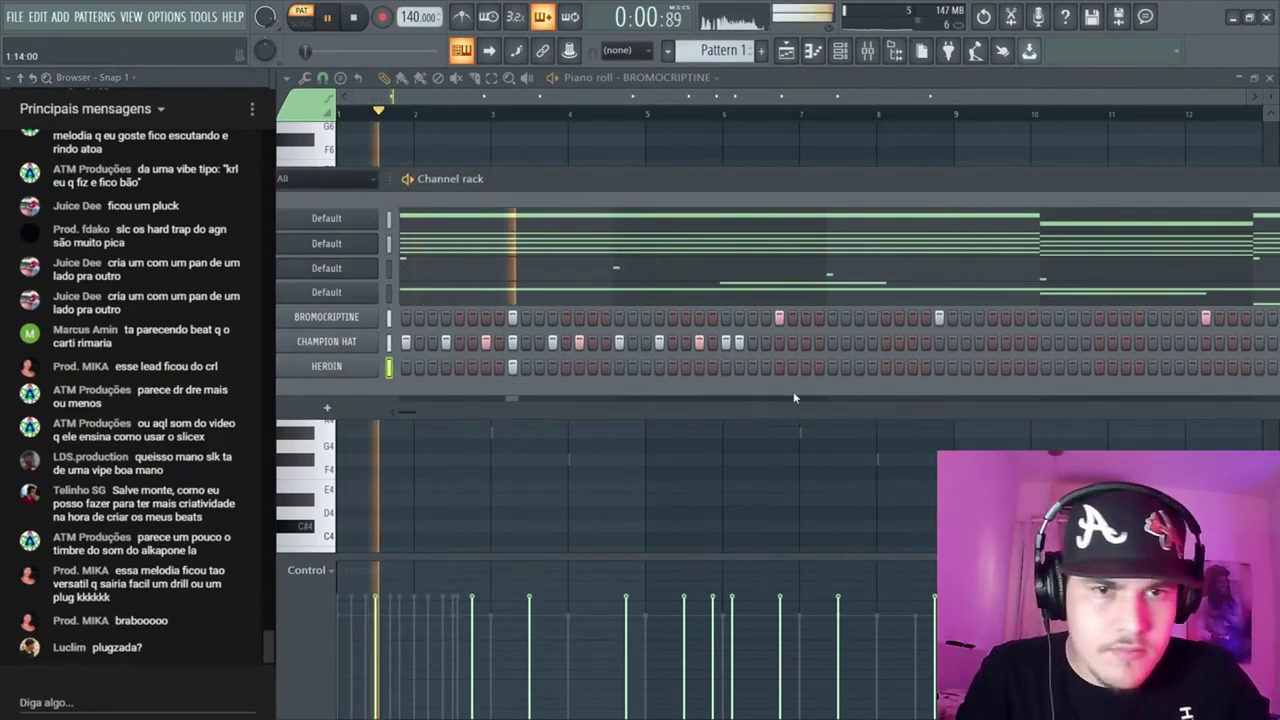
key("space")
mouse_move(504, 186)
left_mouse_down()
mouse_move(746, 207)
mouse_move(506, 169)
left_mouse_up()
left_click(444, 313)
key("space")
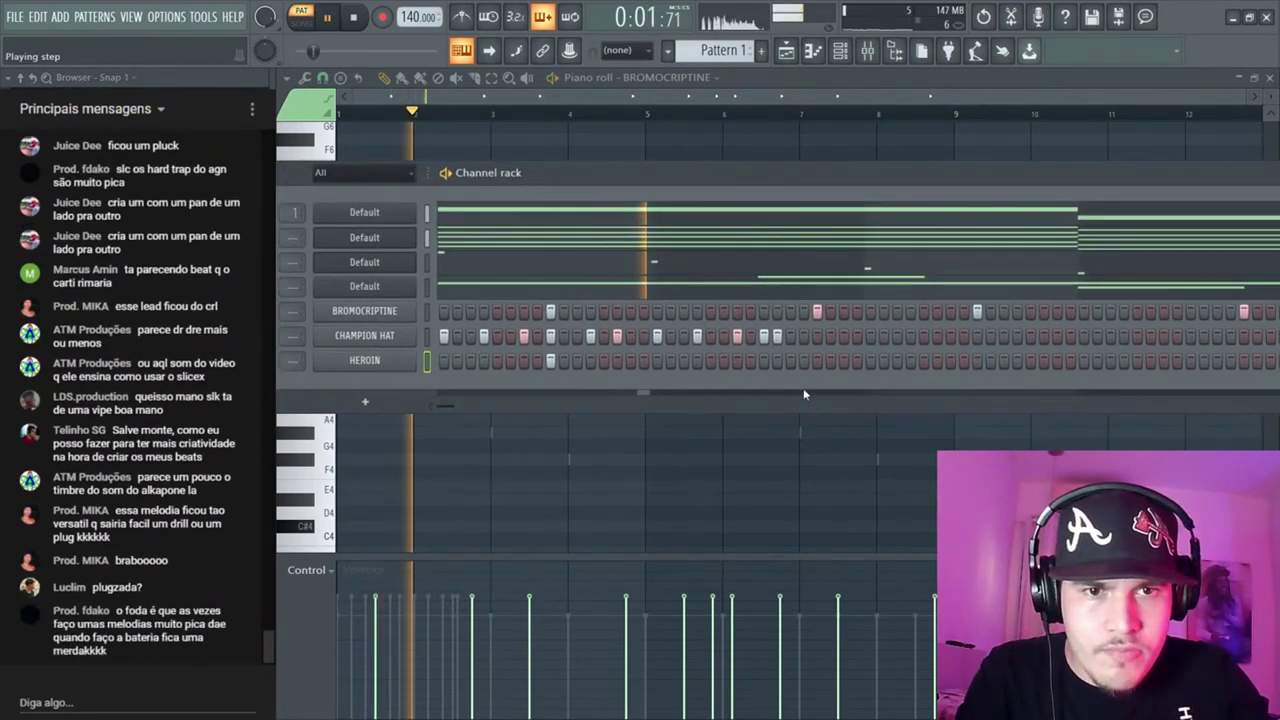
left_click(815, 363)
key("space")
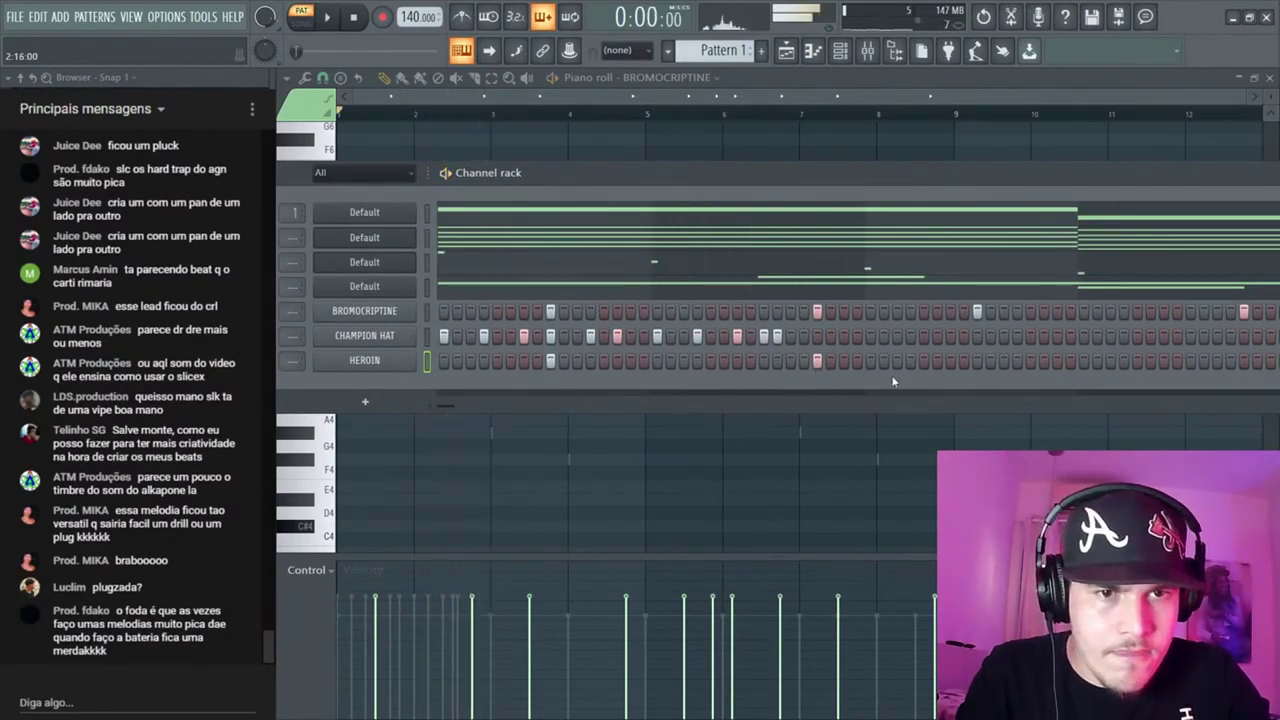
key("space")
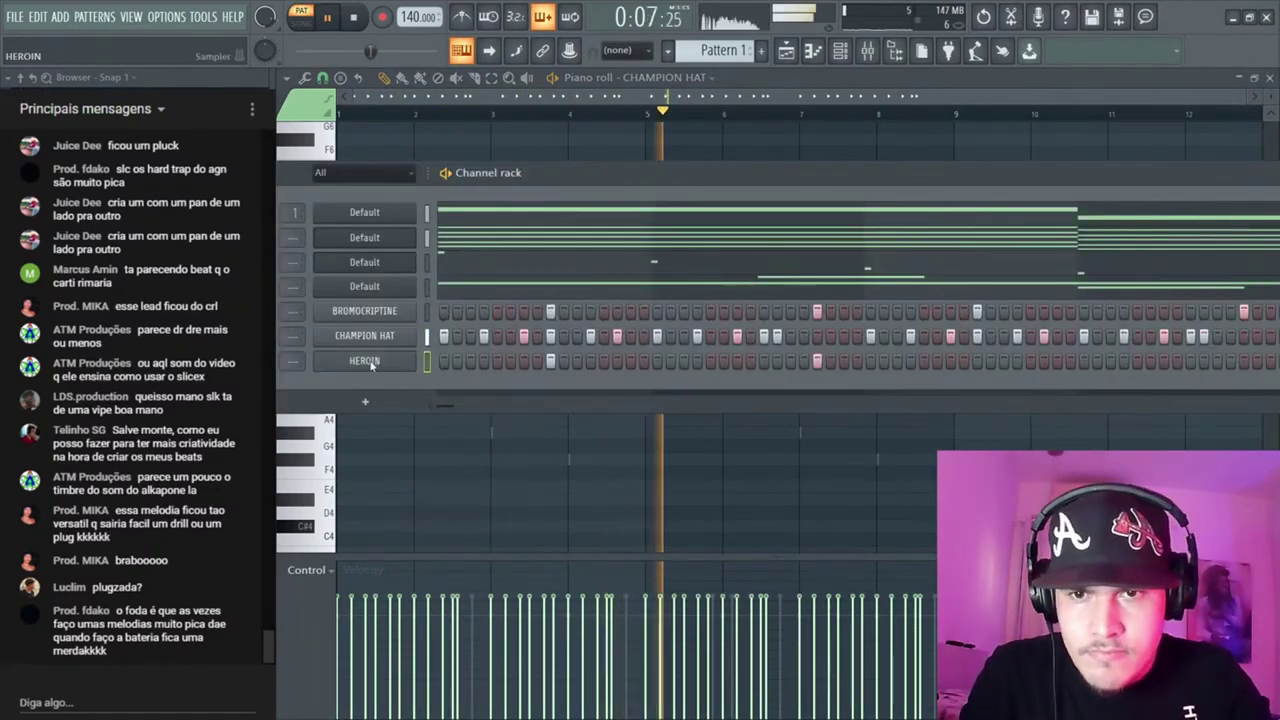
Select bars 1 and 2 of the HEROIN channel's notes in the piano roll and duplicate them three times
key("F7")
left_click_drag(350, 114, 481, 125)
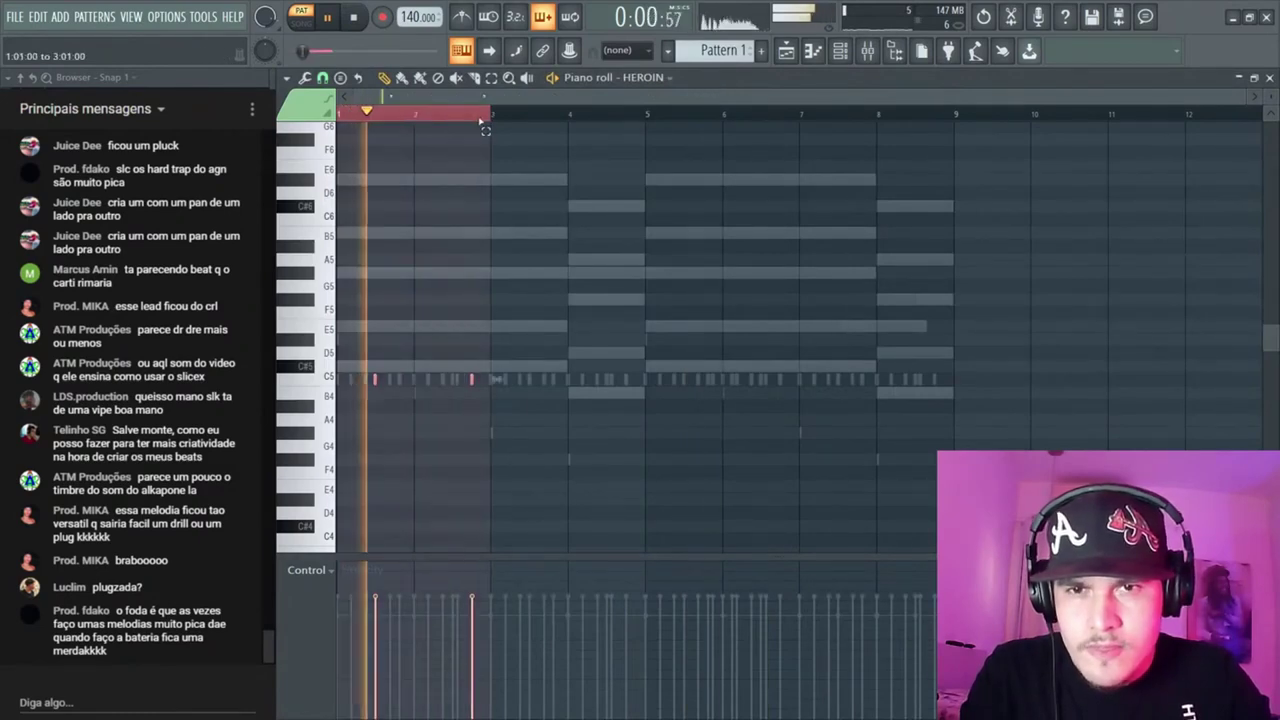
key("ctrl+b")
key("ctrl+b")
key("ctrl+b")
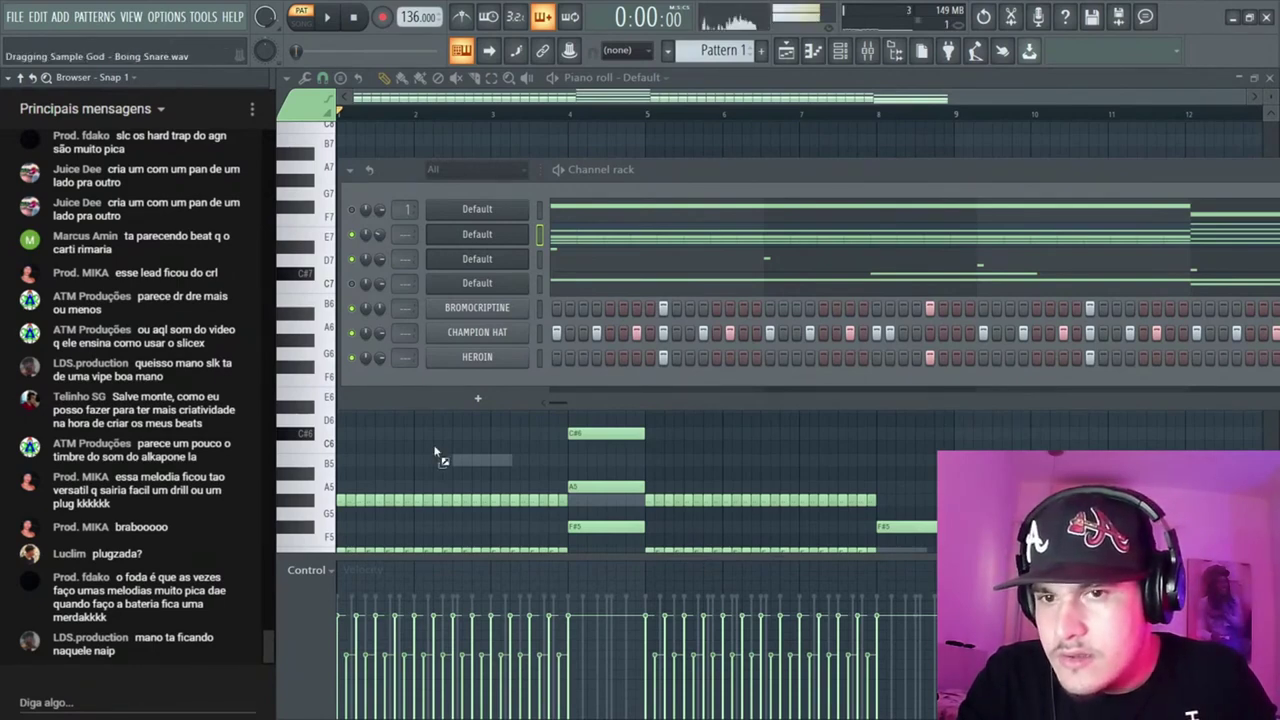
Add the Sample God - Boing Snare sample as a channel, place a hit on step 7 of bar 2 and audition the pattern
left_click_drag(667, 382, 680, 388)
key("space")
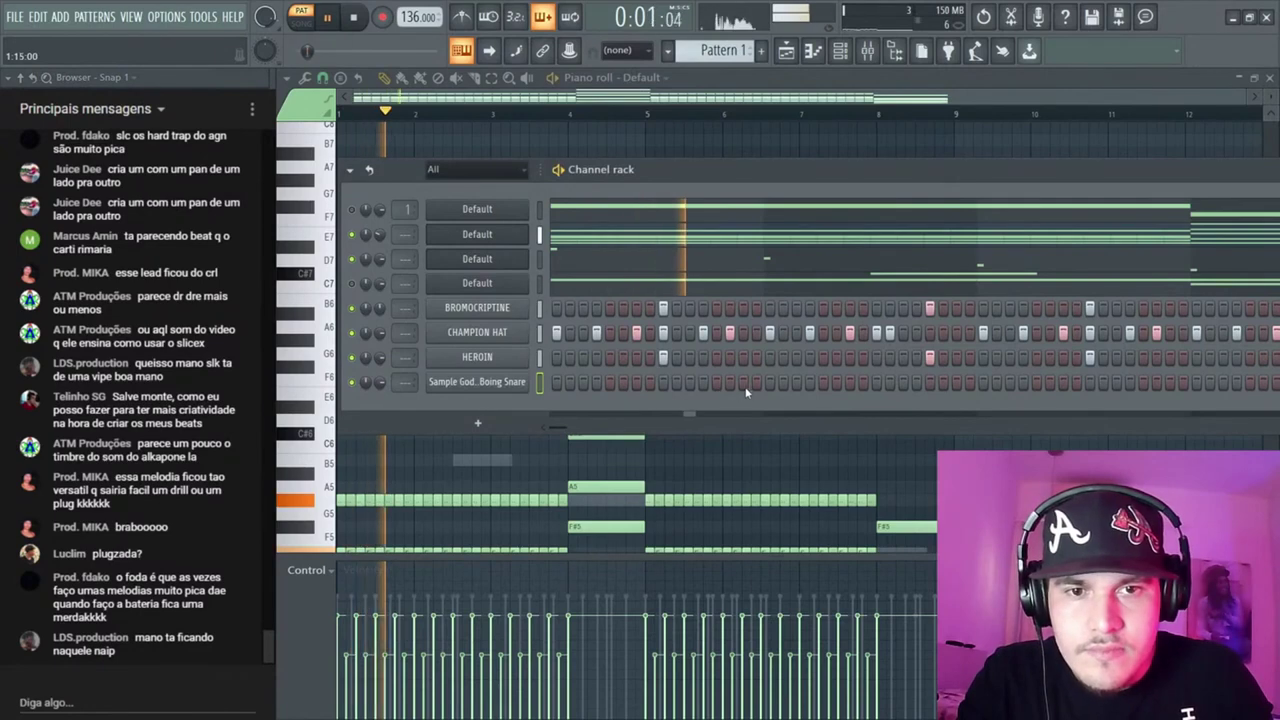
left_click(849, 382)
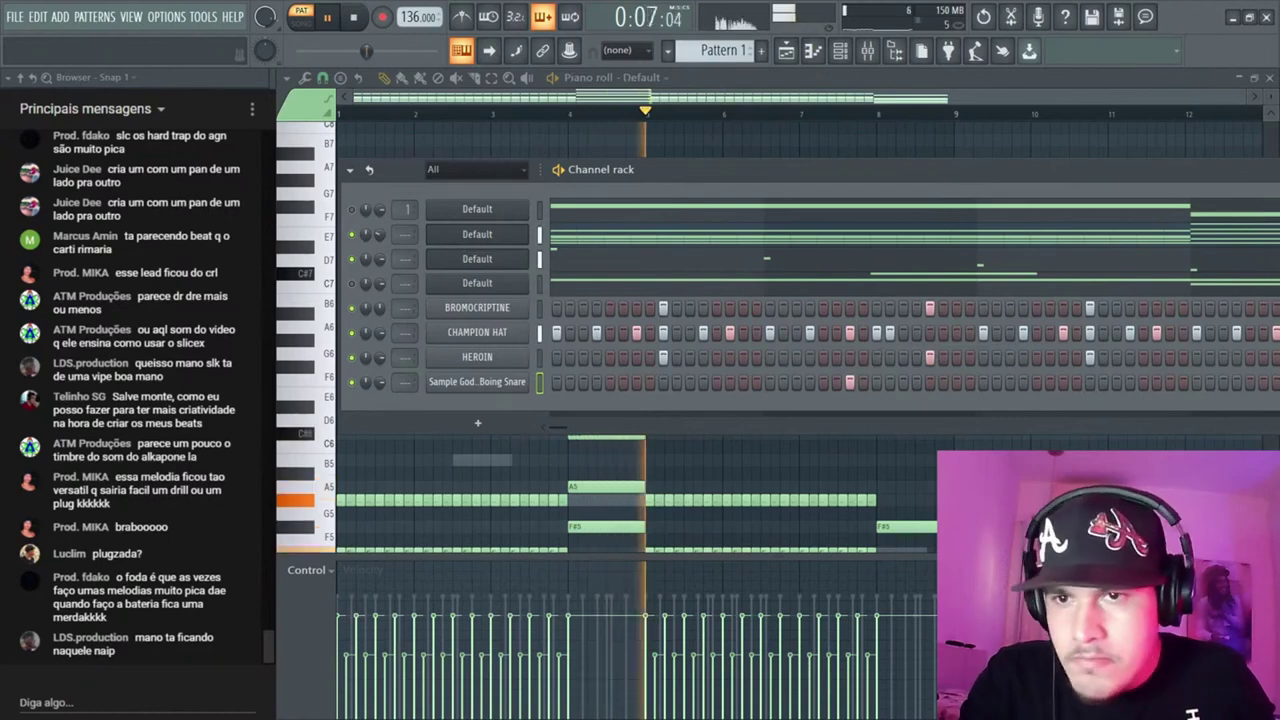
key("space")
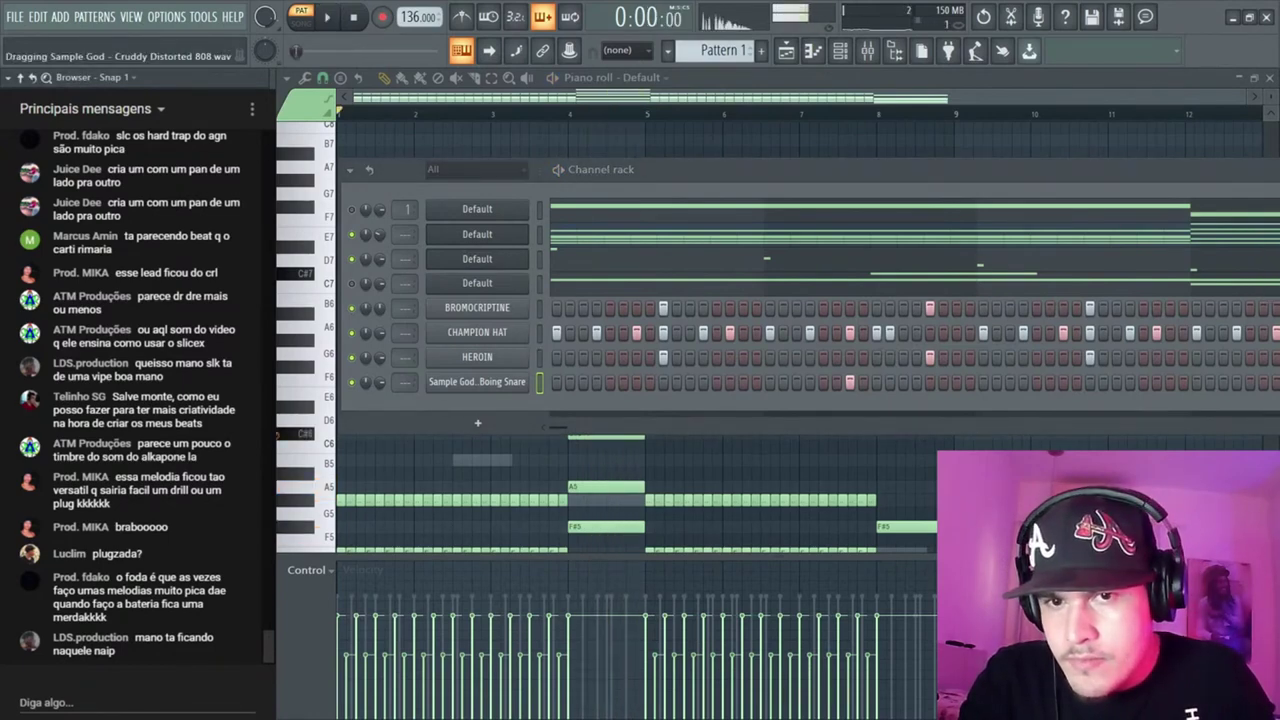
Add a Sample God - Cruddy Distorted 808 channel and replace its sample with (C) UKD 808
left_click_drag(513, 418, 510, 412)
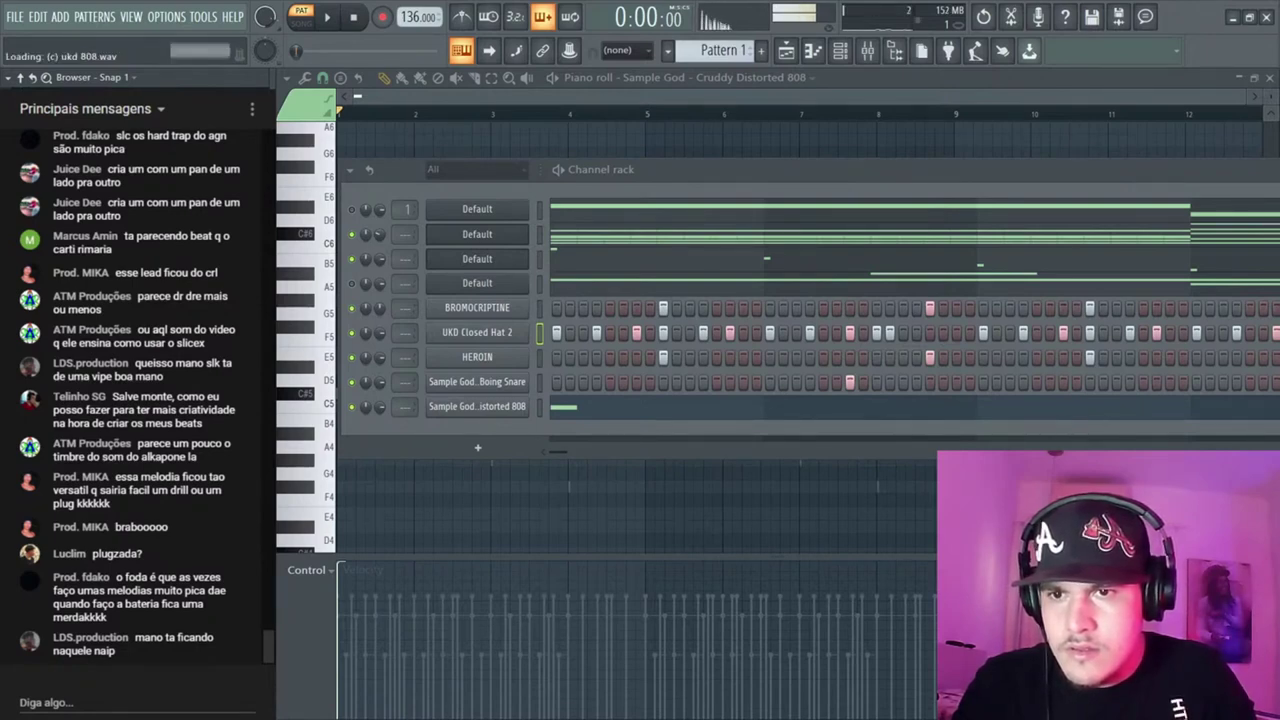
left_click_drag(492, 437, 487, 406)
left_click(563, 411)
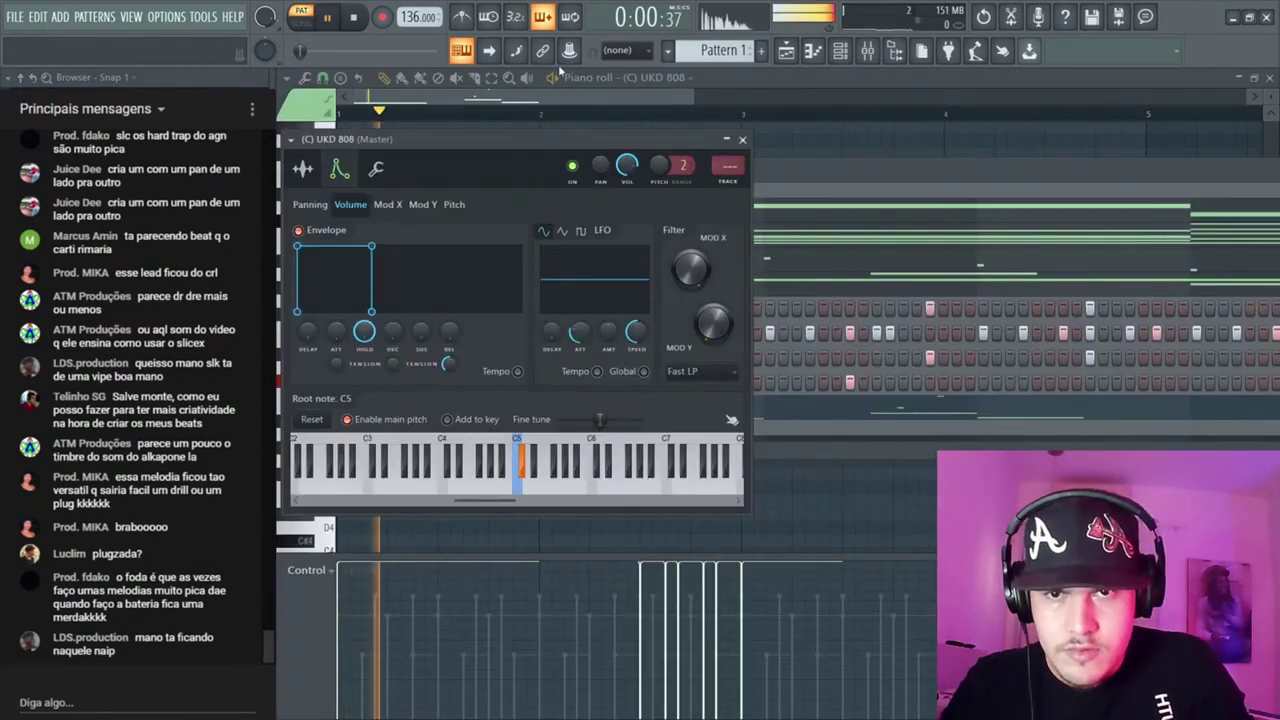
key("Escape")
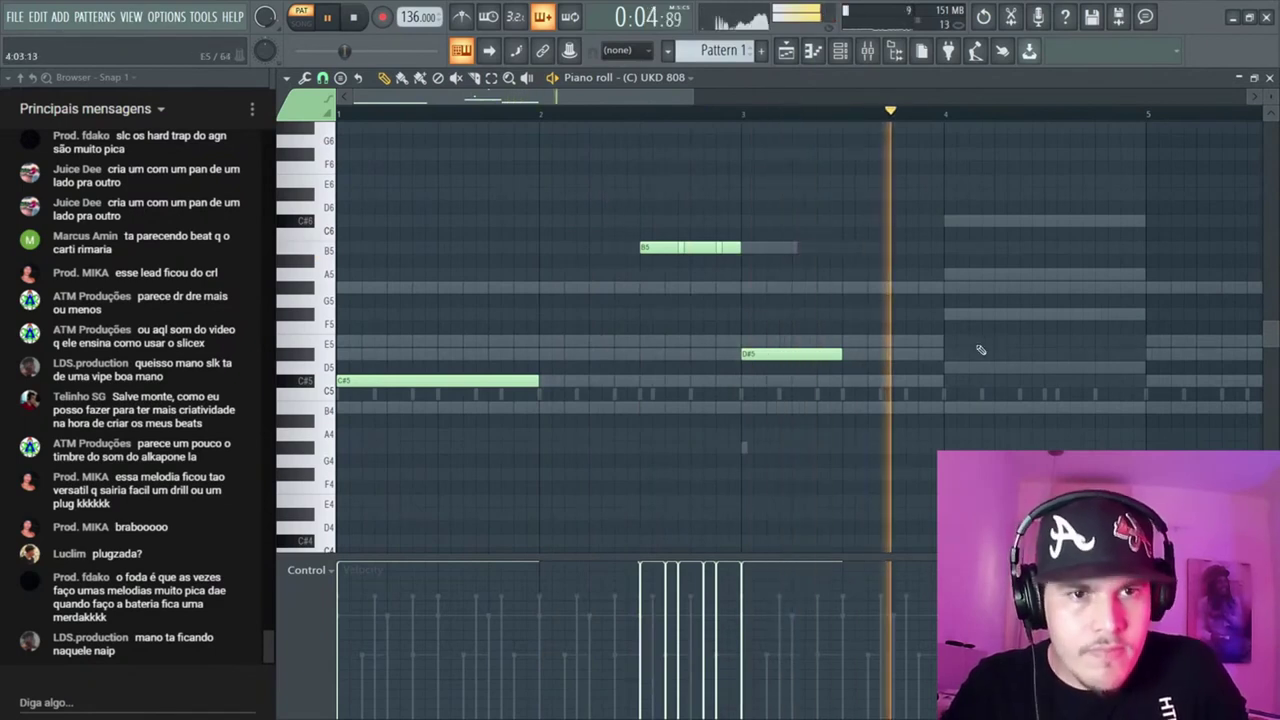
Add a half-bar D5 note at the start of bar 4 and a short A6 note in bar 2 to the (C) UKD 808 part
key("space")
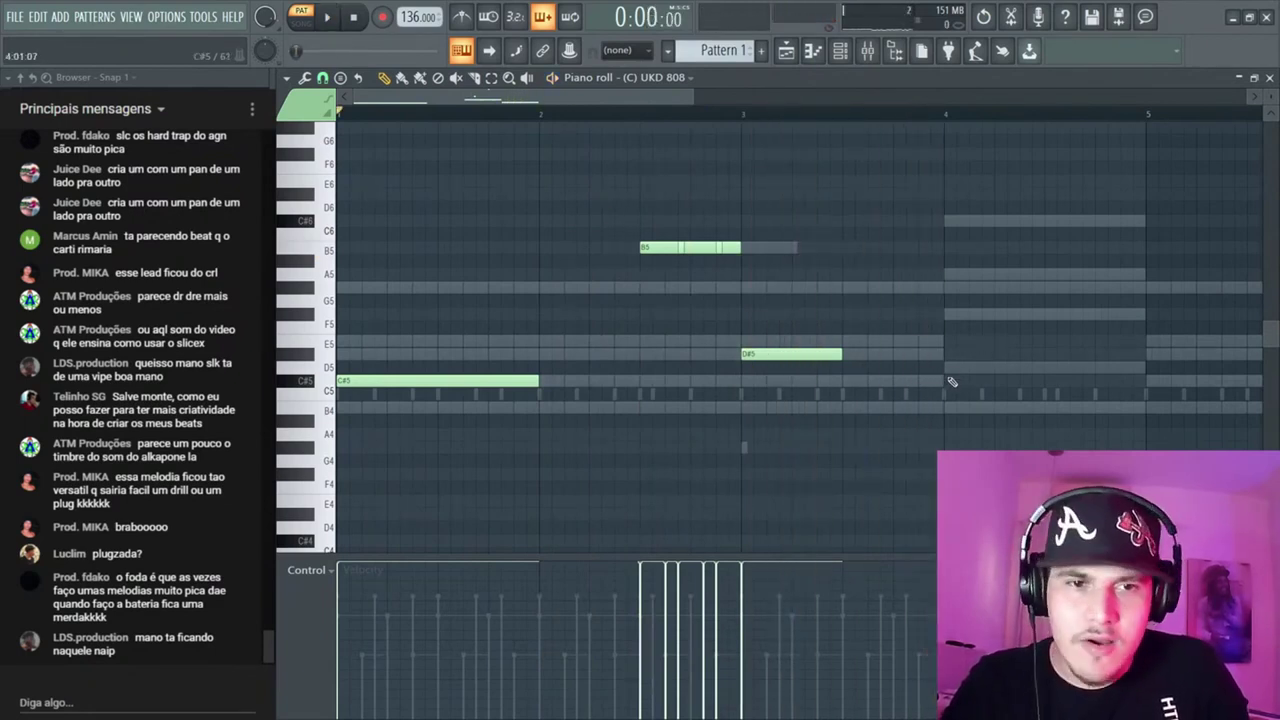
key("space")
scroll(856, 238, "down", 2)
scroll(830, 217, "up", 3)
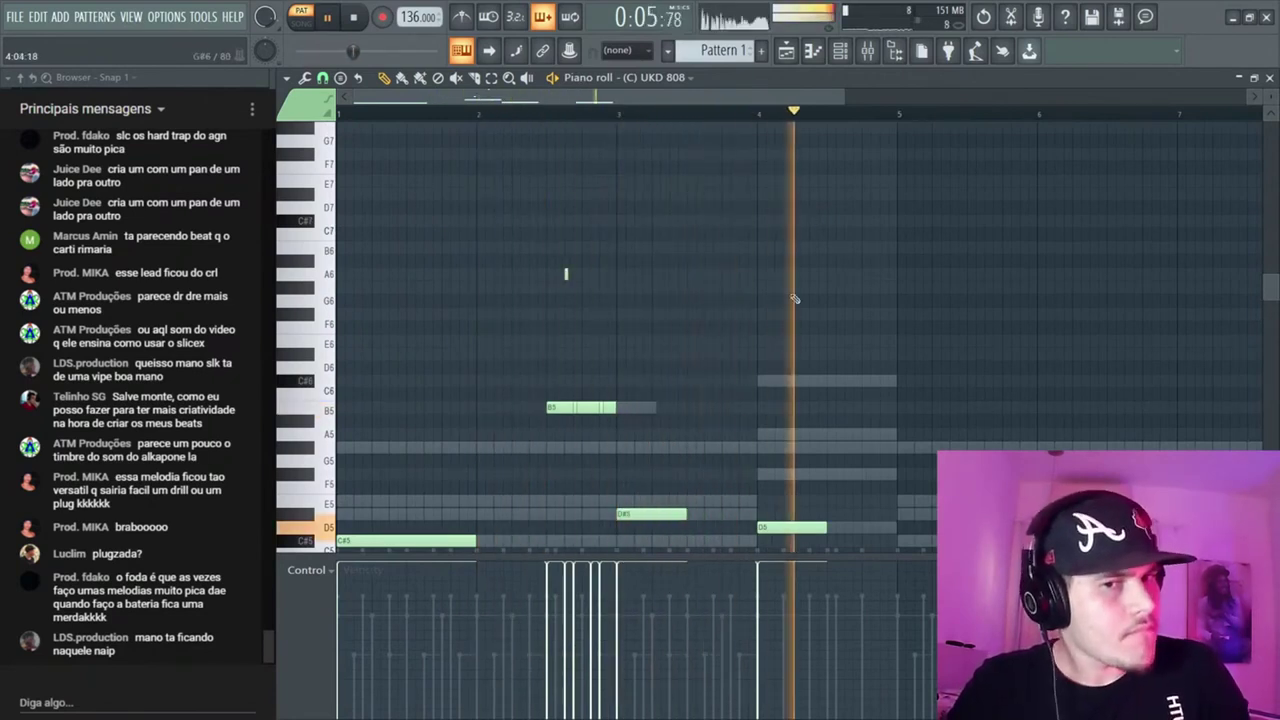
key("space")
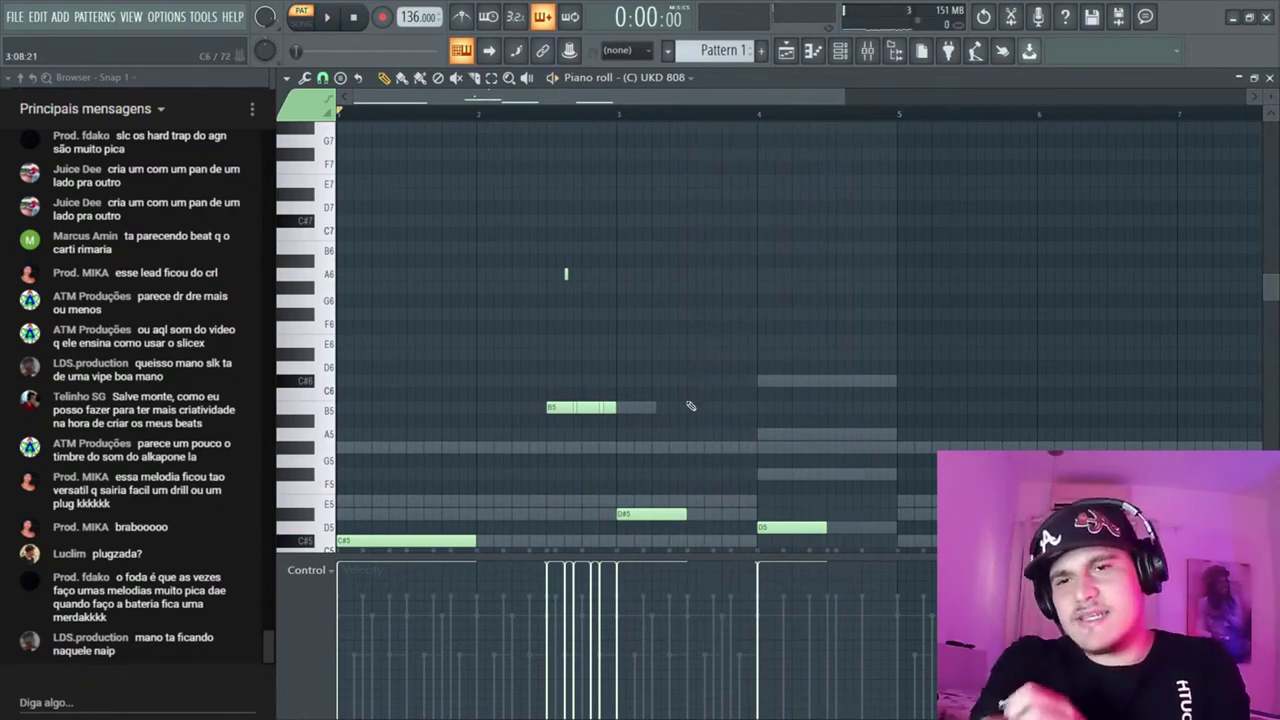
left_click(812, 51)
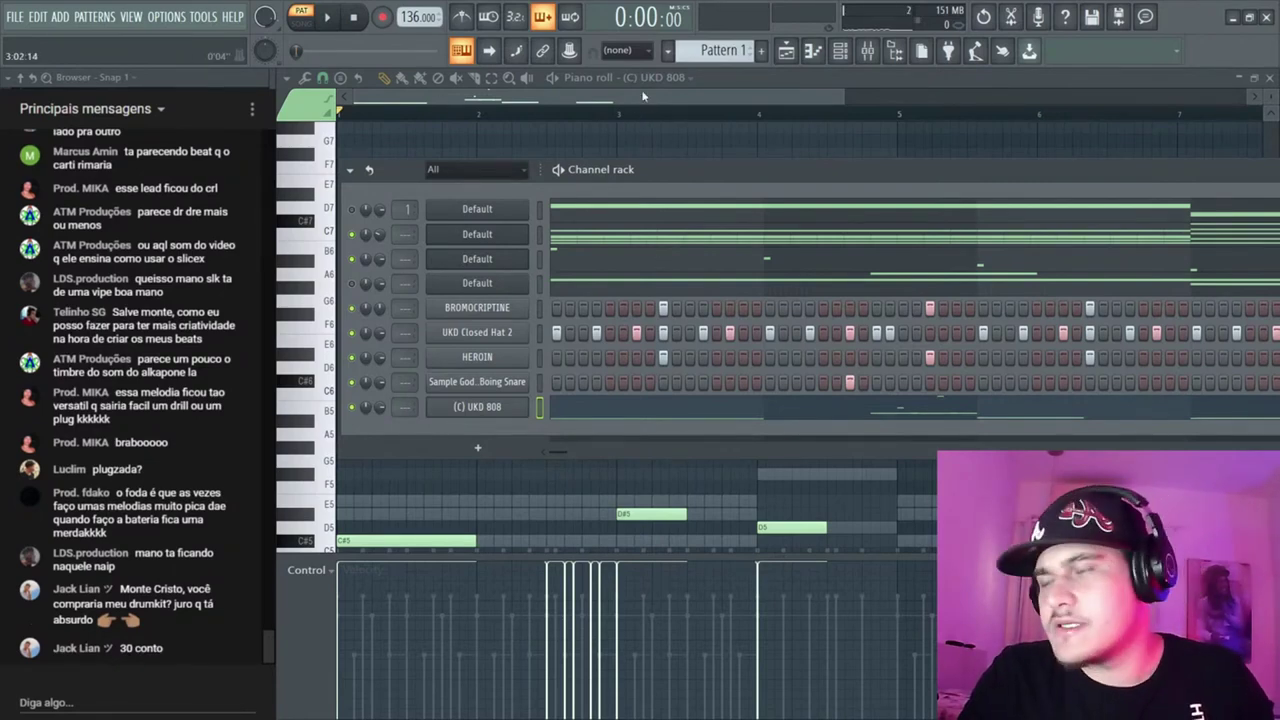
key("F6")
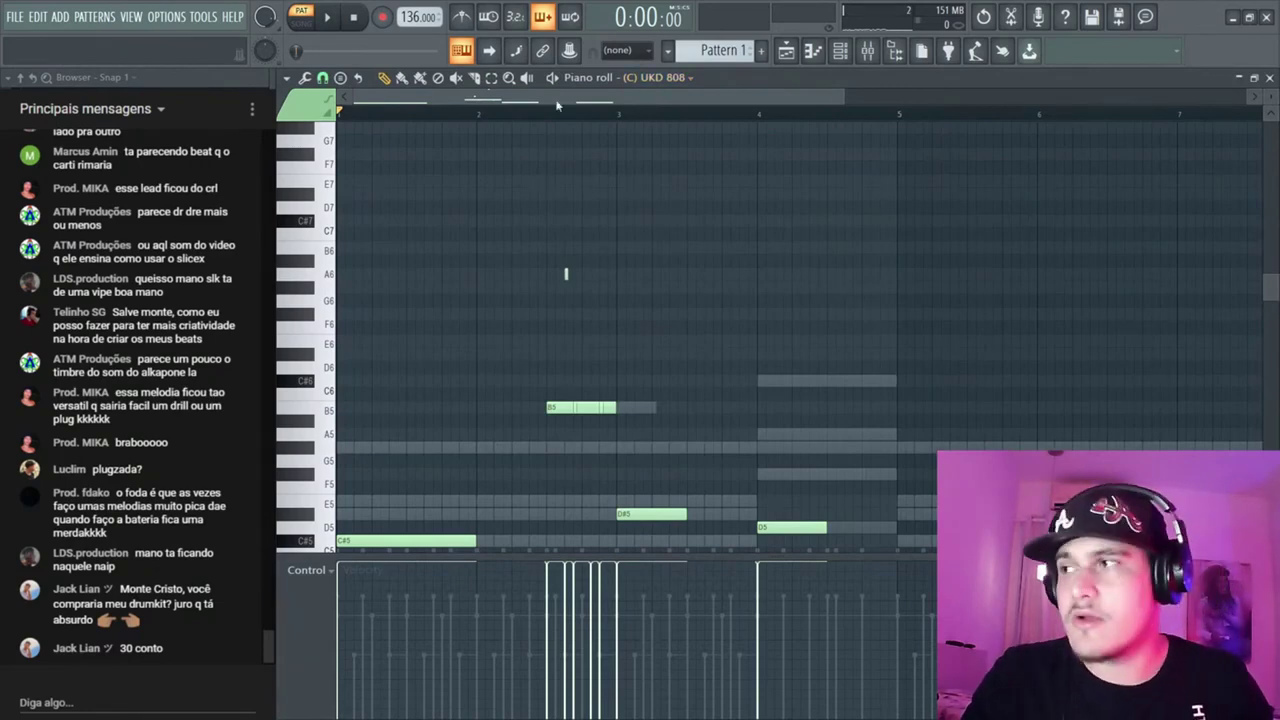
Move the UKD Chant 2 hit from step 4 to step 5 of bar 1, trying step 3 as well, while auditioning the pattern
left_click(841, 53)
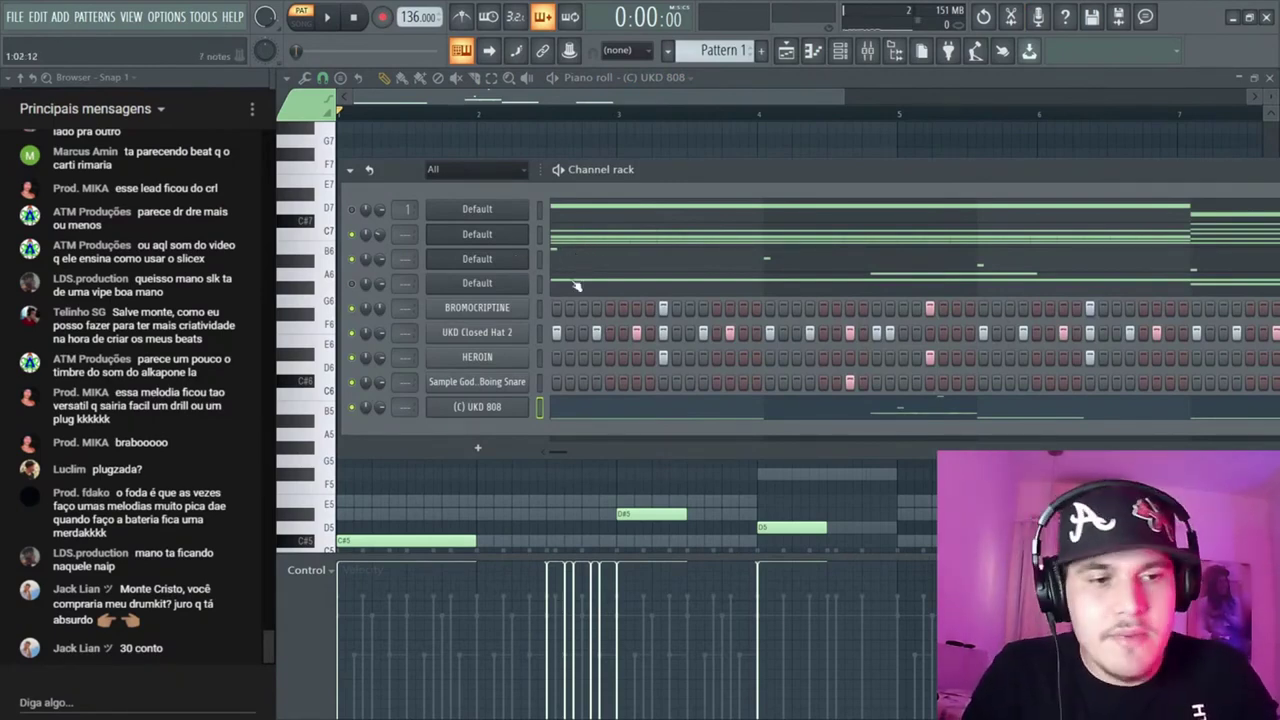
key("space")
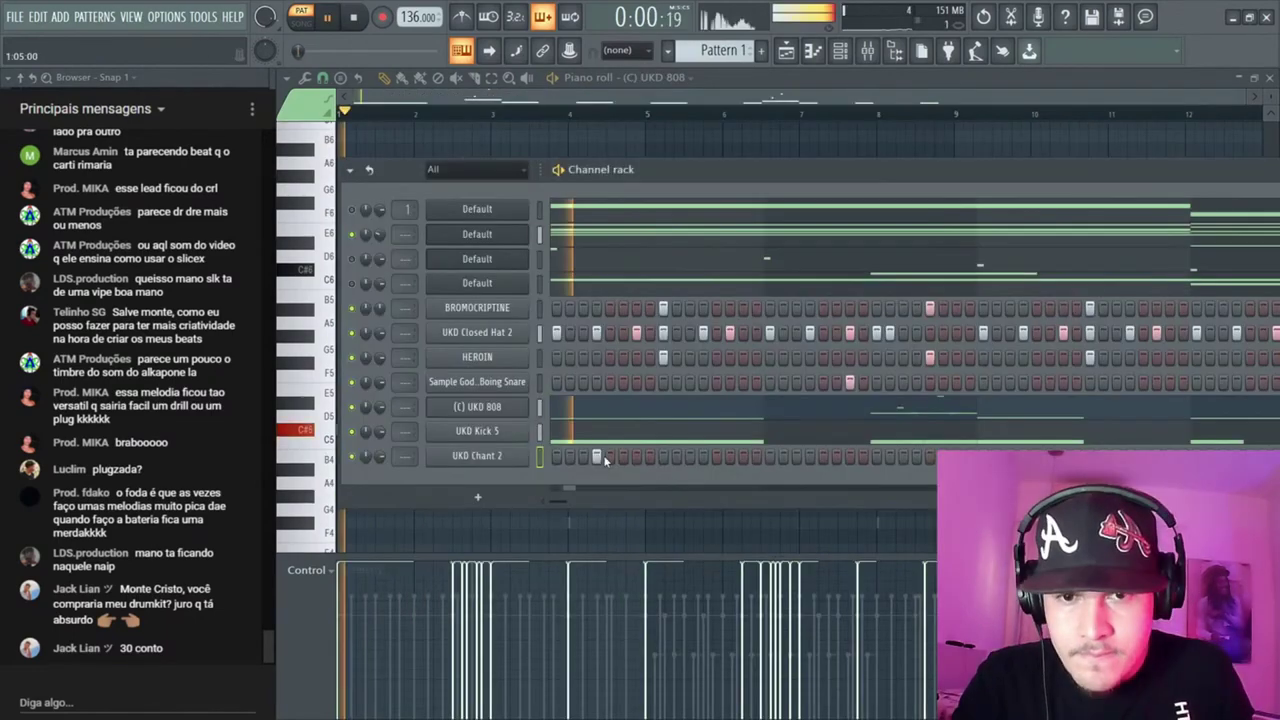
right_click(598, 457)
key("space")
left_click(583, 458)
key("space")
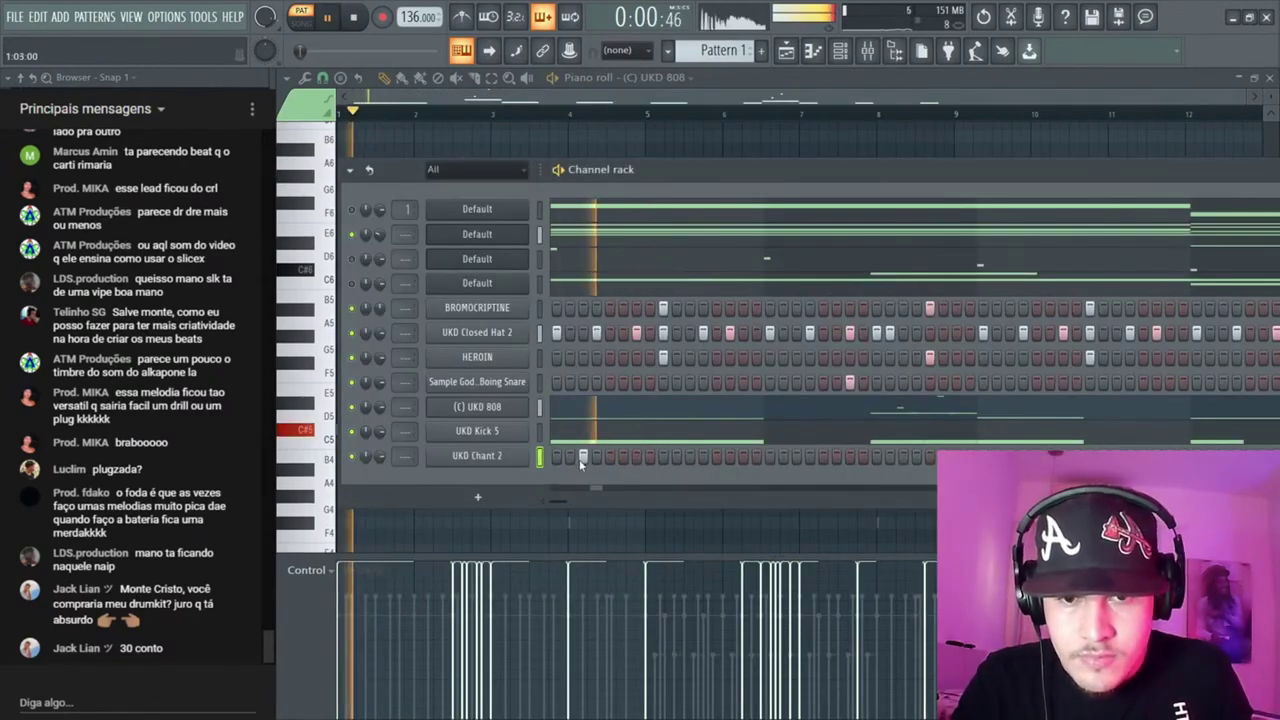
right_click(581, 459)
key("space")
left_click(609, 457)
key("space")
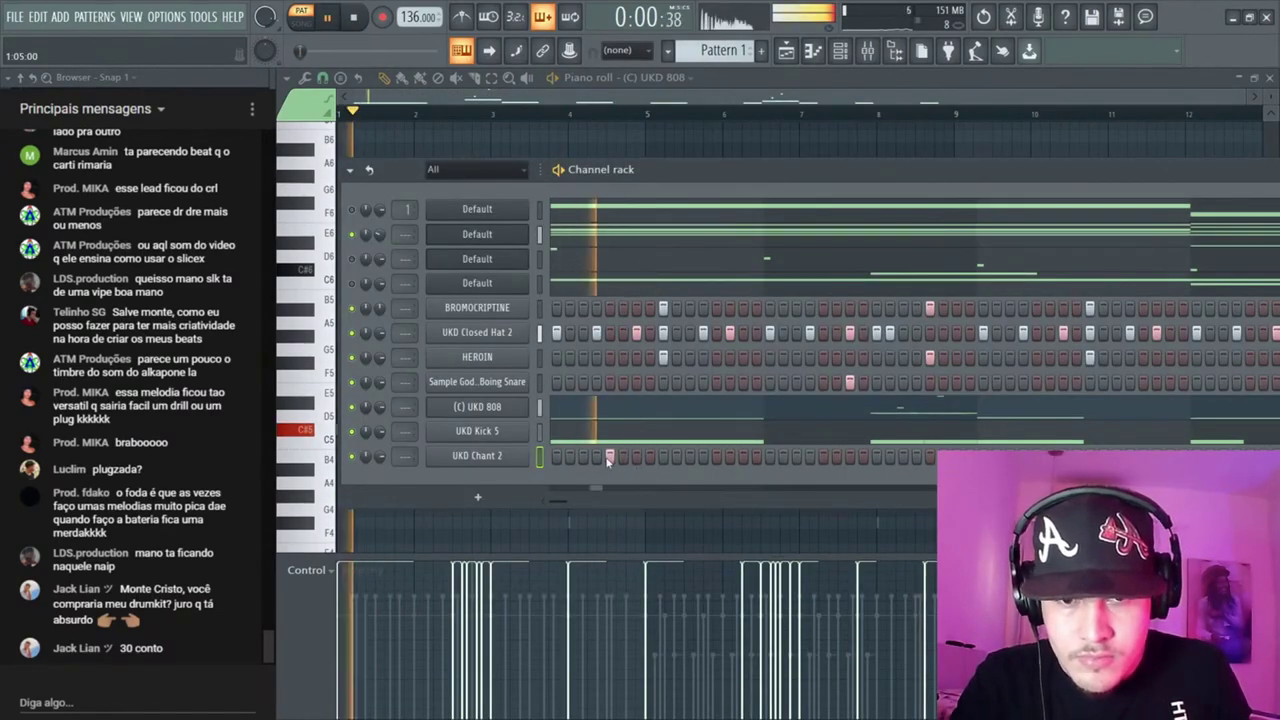
key("space")
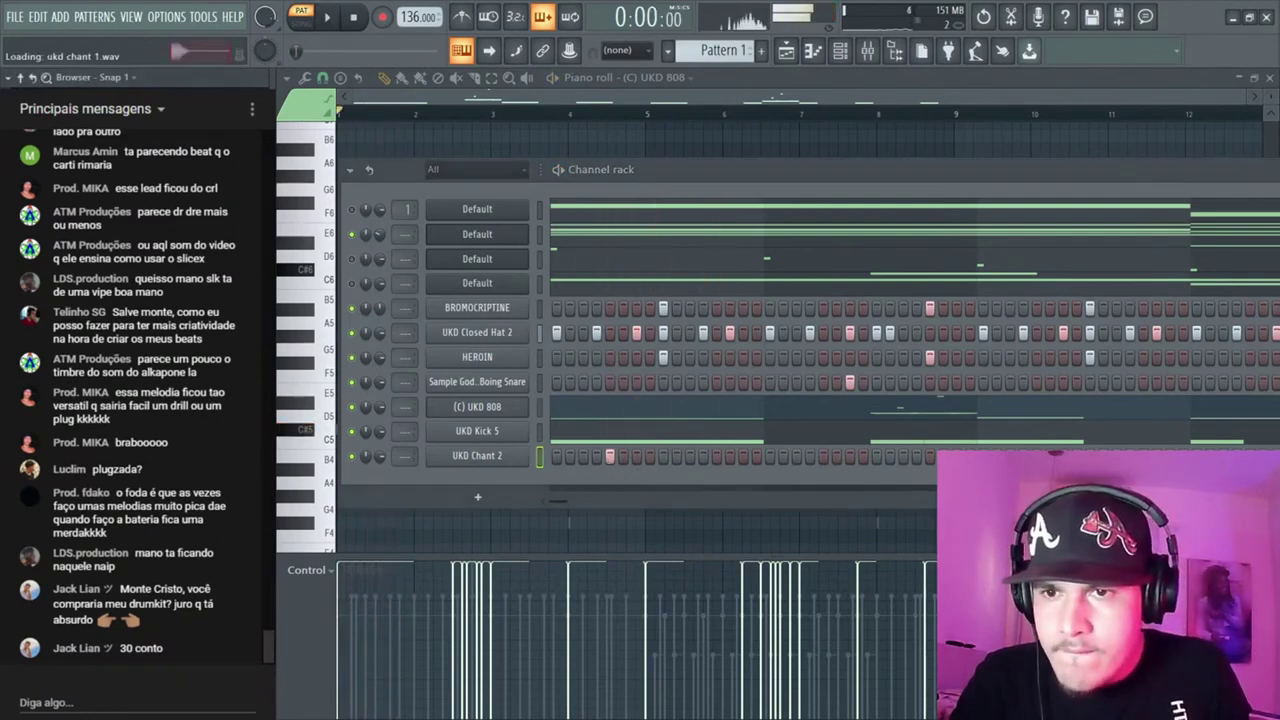
Replace the UKD Chant 2 sample with UKD Chant 1 and close its channel settings
left_click_drag(505, 474, 505, 474)
left_click(495, 457)
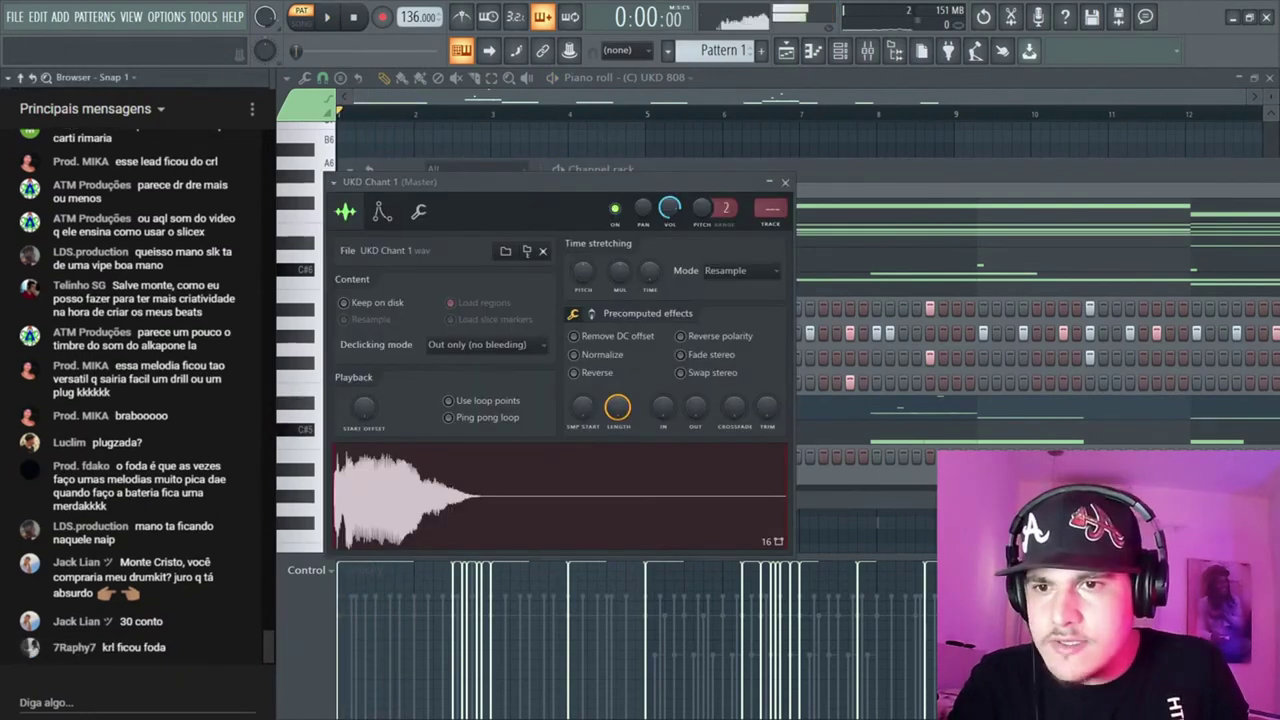
left_click(785, 182)
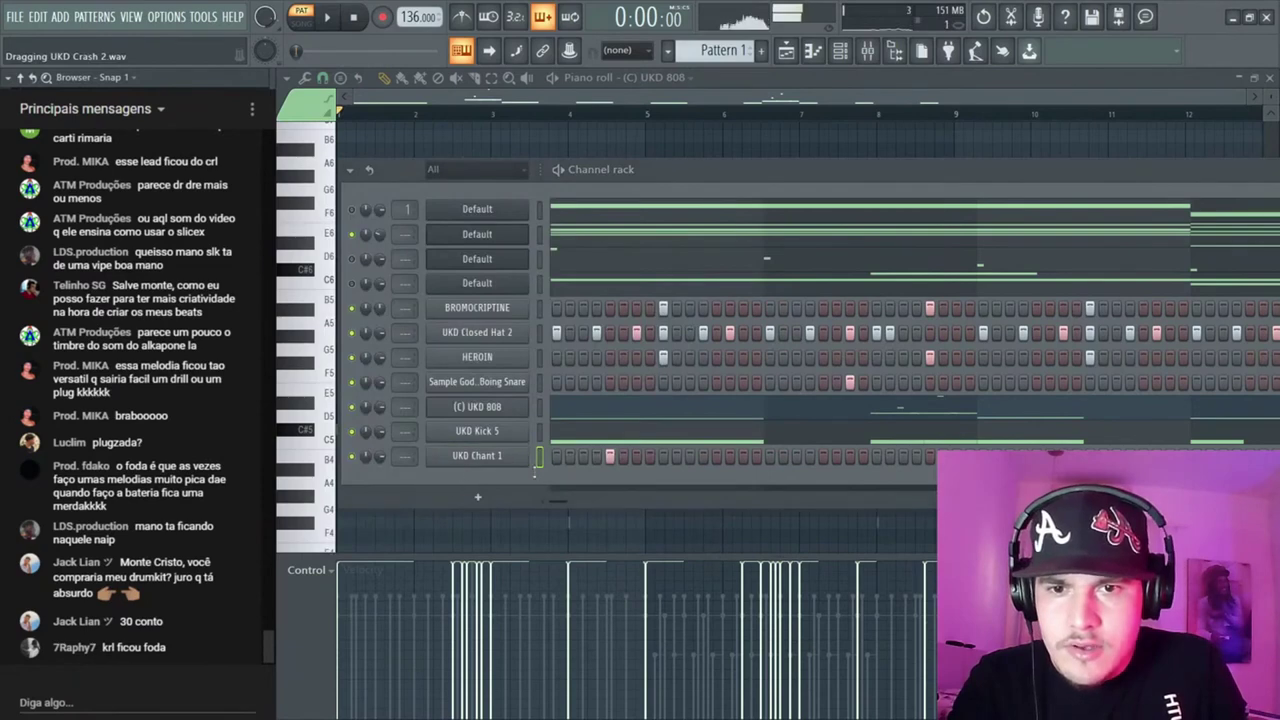
Add the UKD Crash 2 sample as a channel with a hit on step 1 of bar 1 and audition the pattern
left_click_drag(534, 472, 534, 472)
key("space")
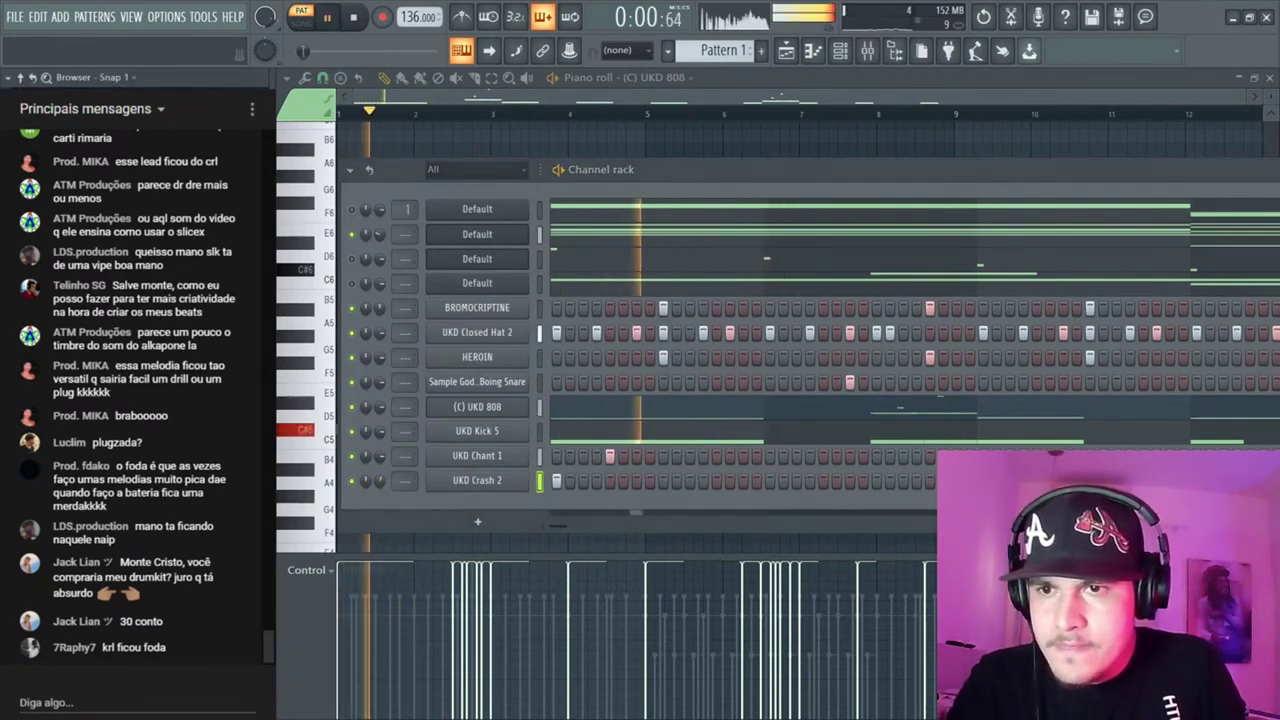
key("space")
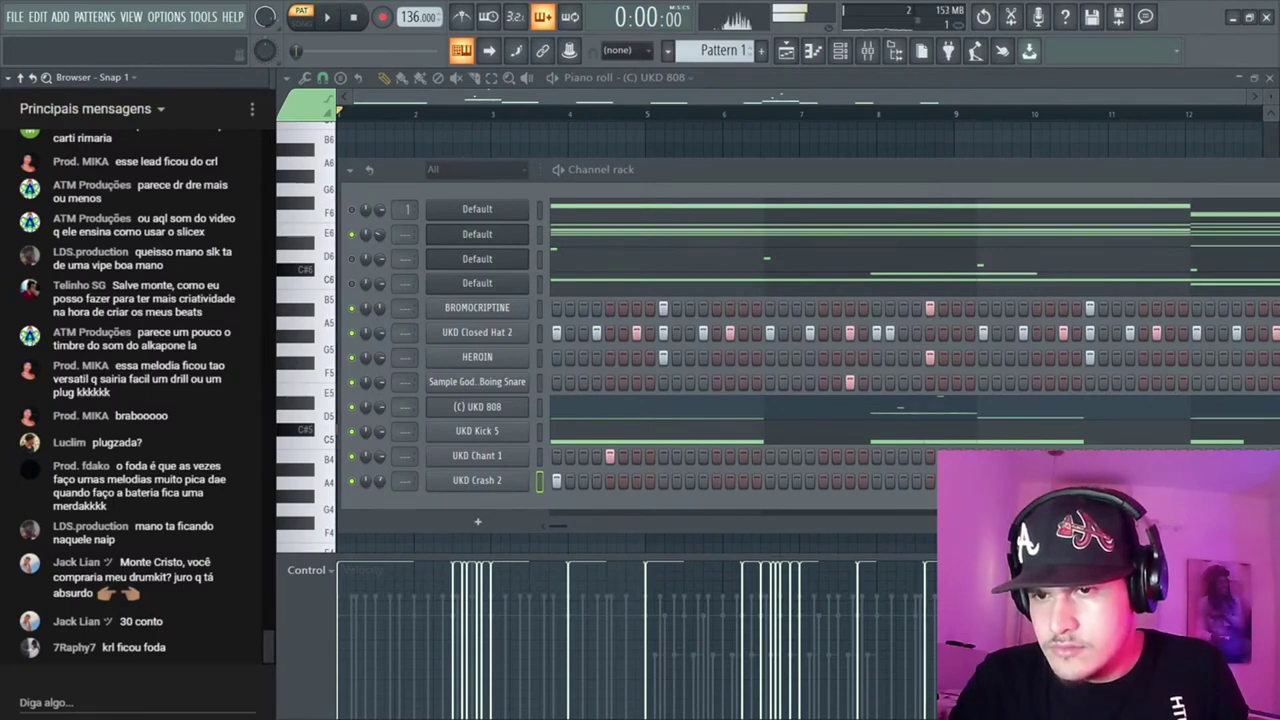
Add the UKD Clap 1 sample as a channel and place hits on step 5 of bar 1 and step 13 of bar 2 during playback
left_click_drag(597, 512, 600, 512)
left_click(610, 505)
key("space")
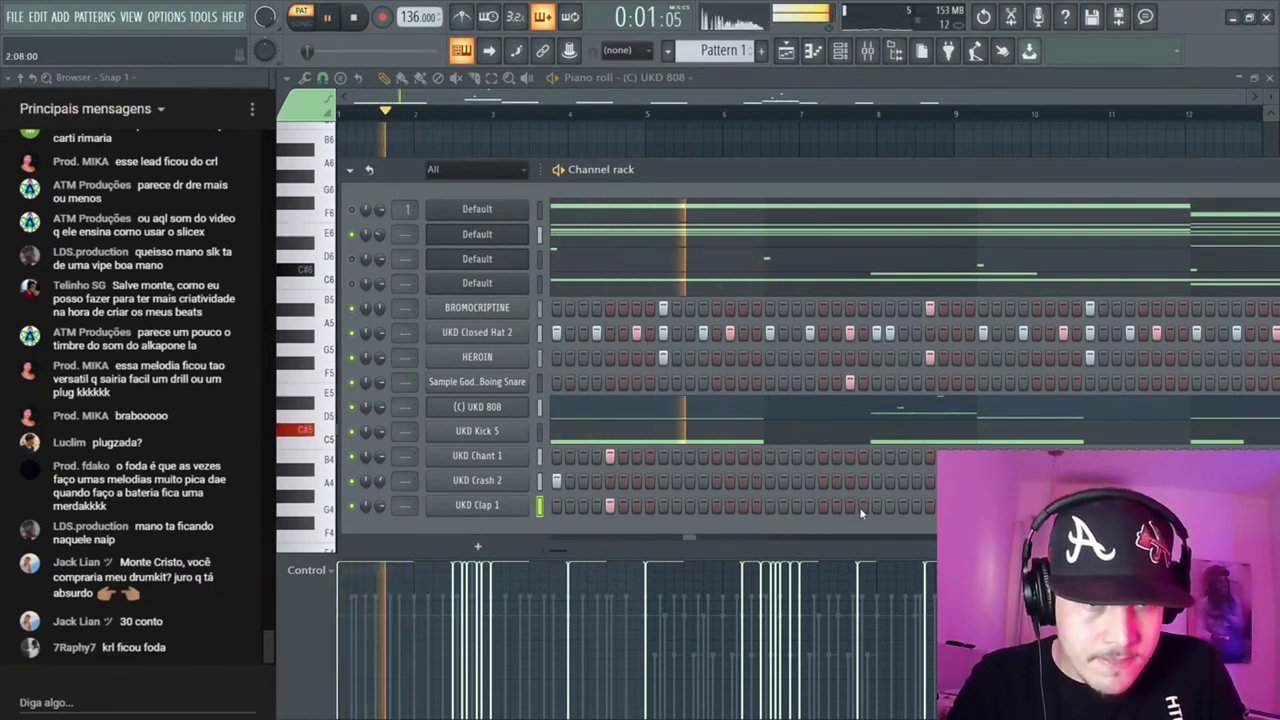
left_click(926, 508)
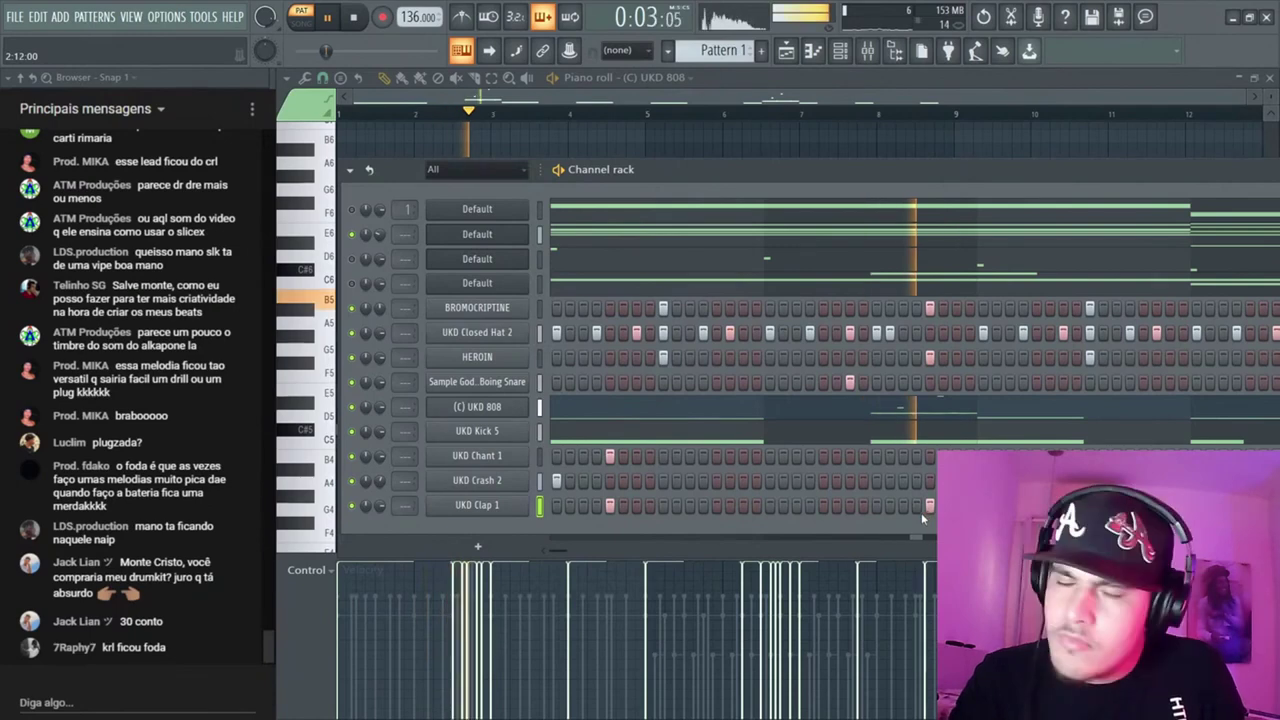
Check the UKD Crash 2 channel settings, close them, and shorten the B5 slide note at bar 3 of the Default melody
left_click(482, 485)
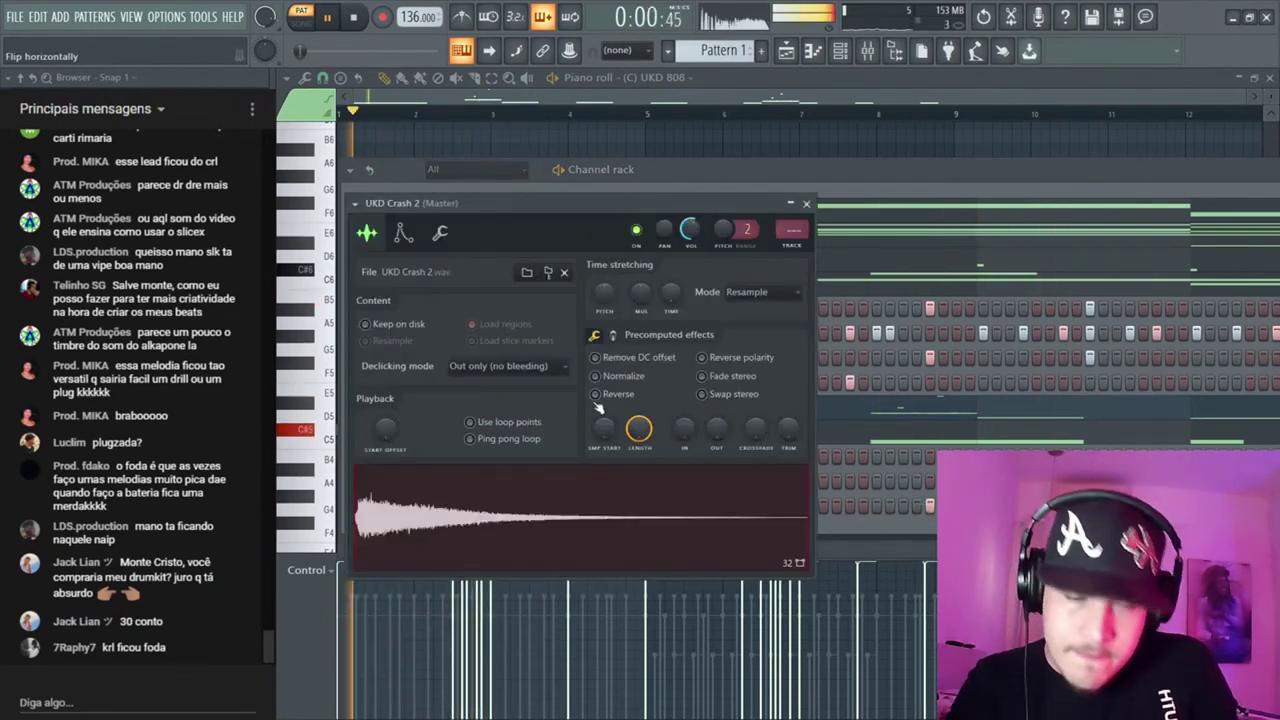
left_click(806, 203)
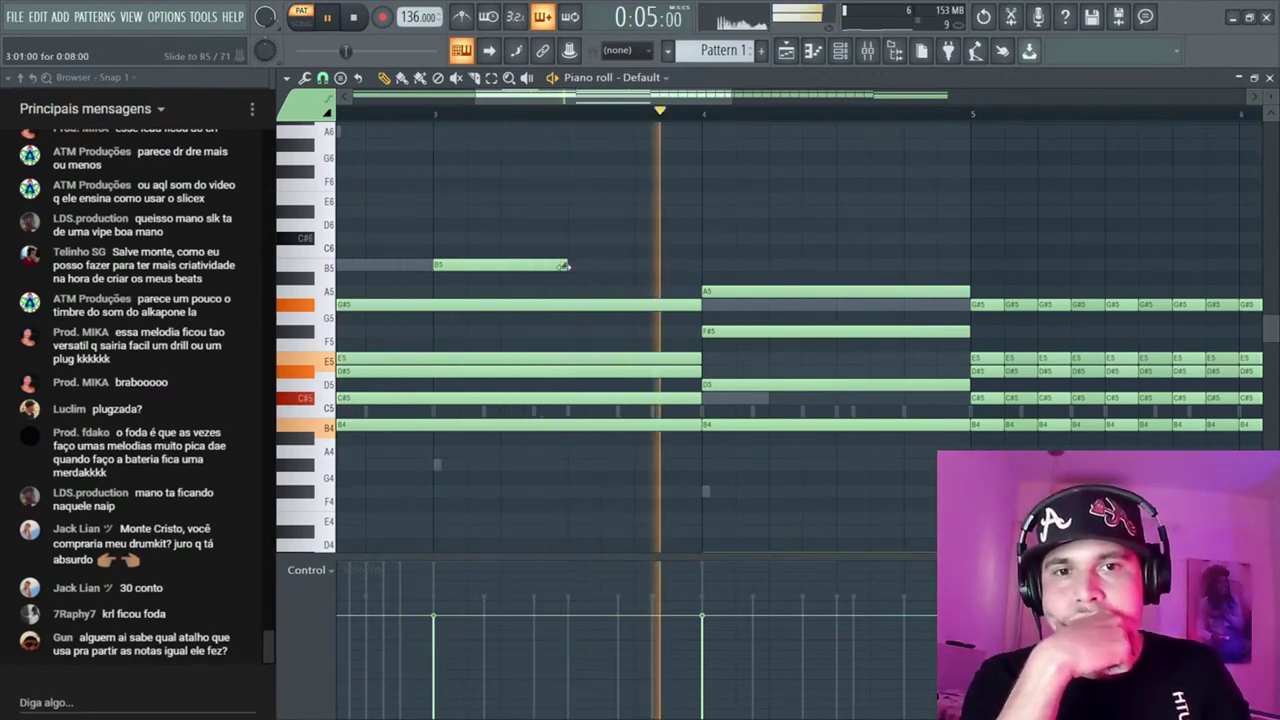
left_click_drag(564, 266, 514, 263)
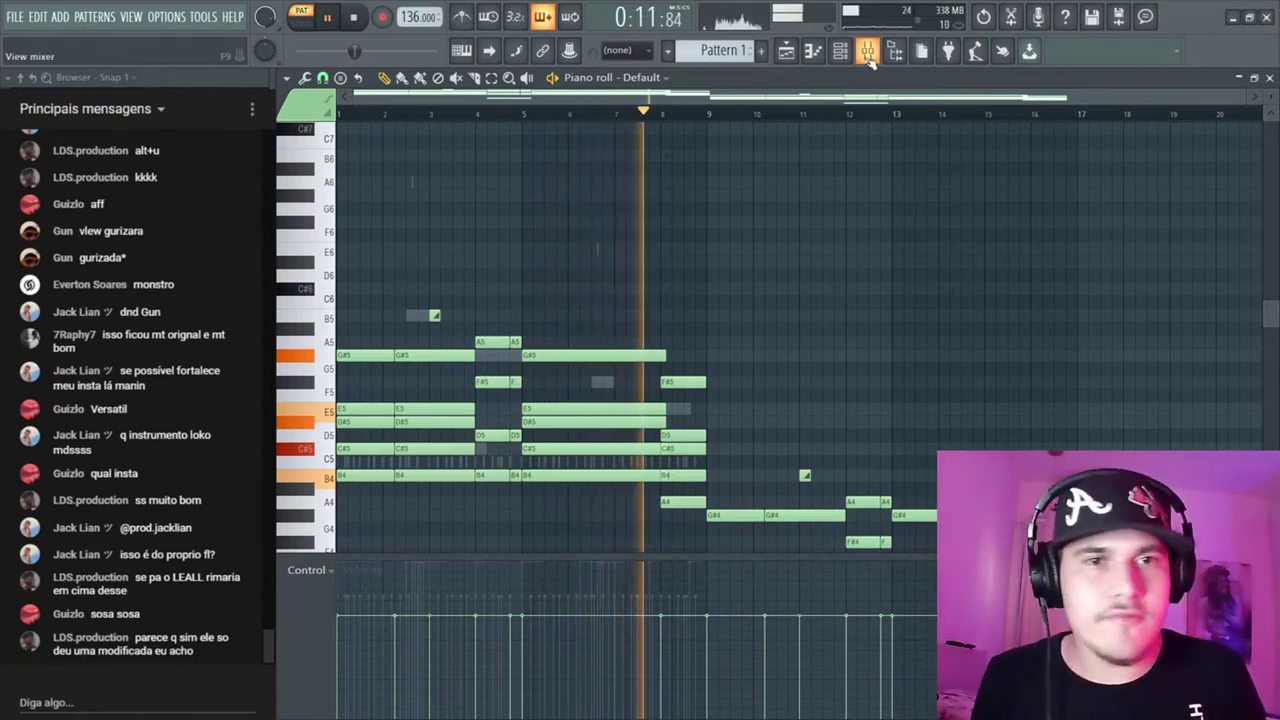
Review the mixer levels and split Pattern 1 by channel into separate patterns, ready in the playlist
left_click(868, 52)
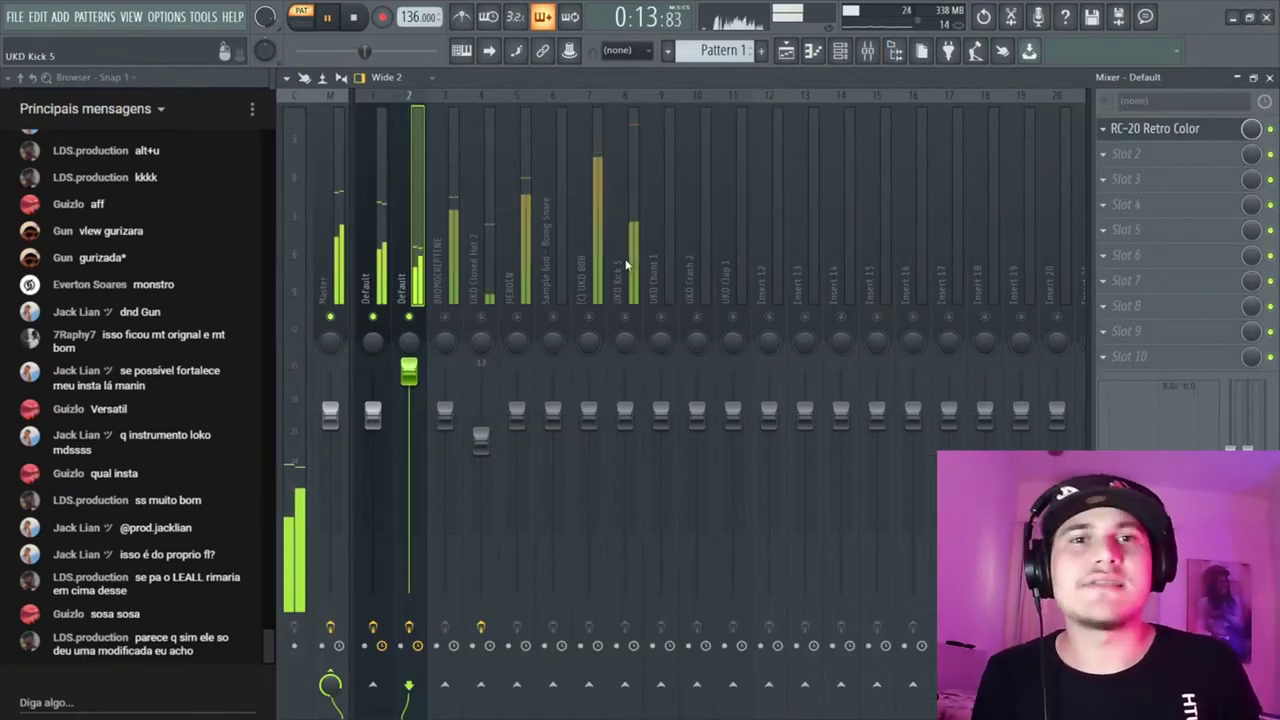
left_click(790, 56)
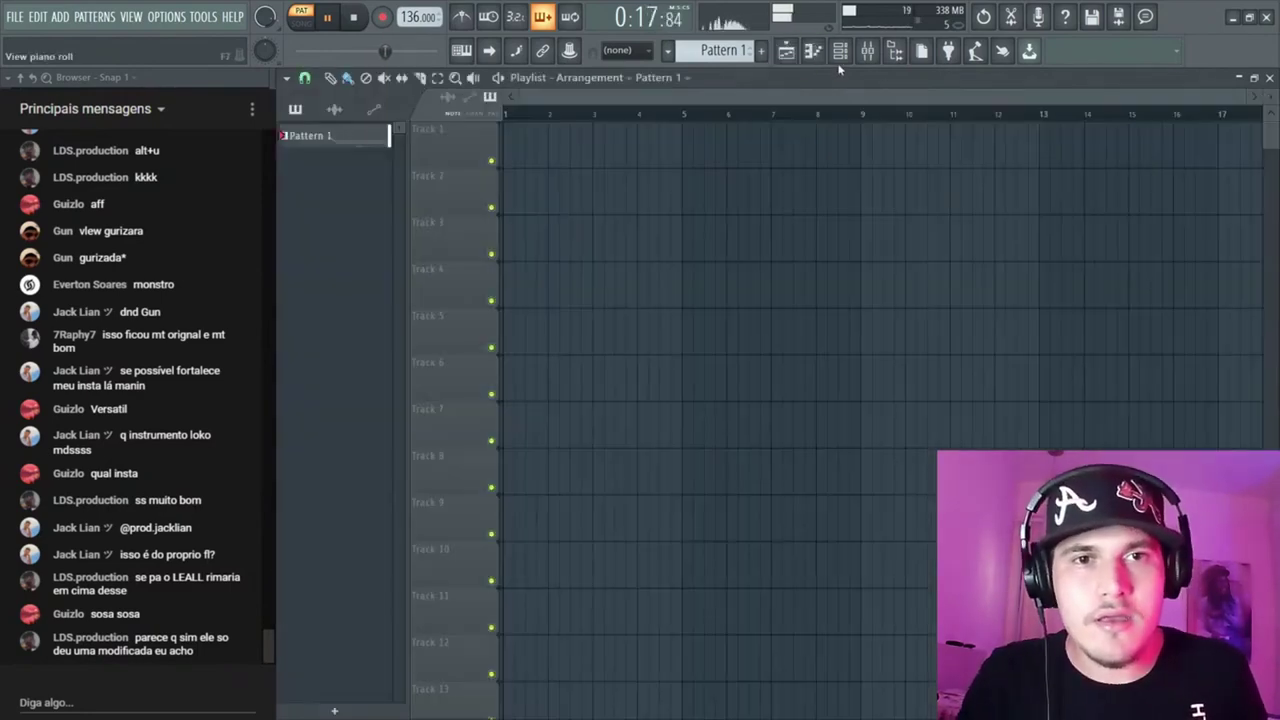
left_click(853, 55)
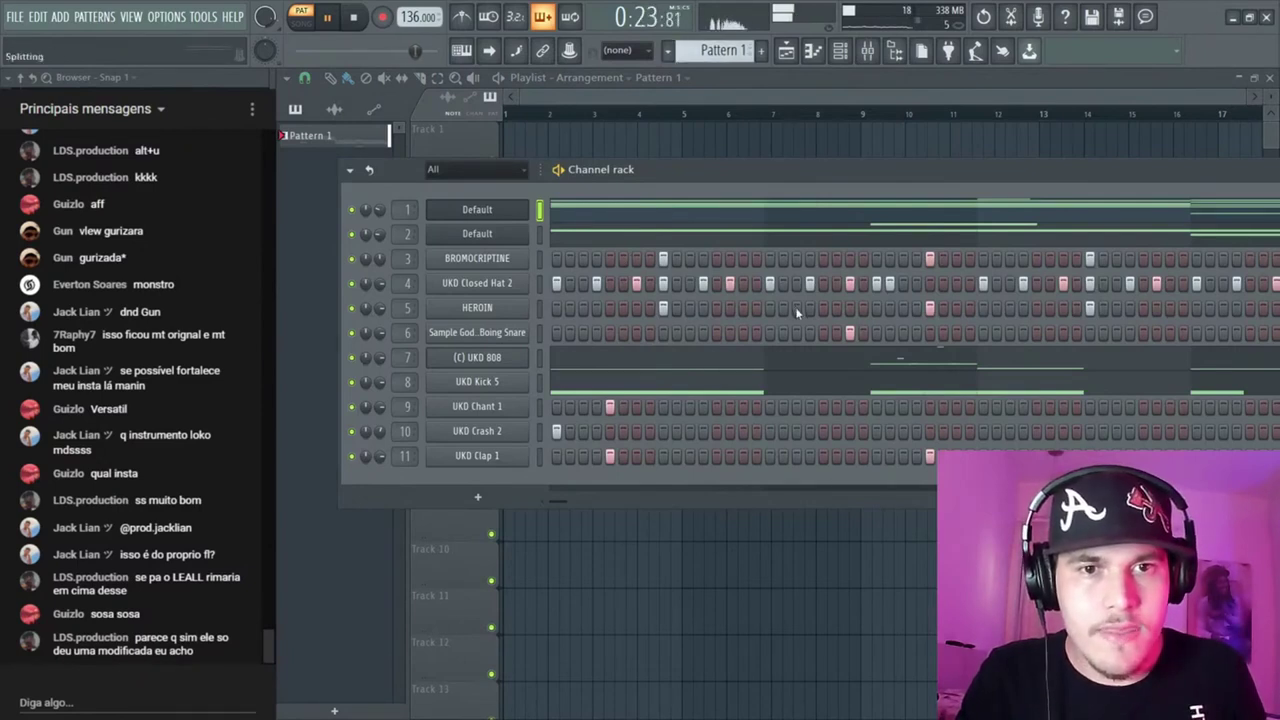
left_click(786, 52)
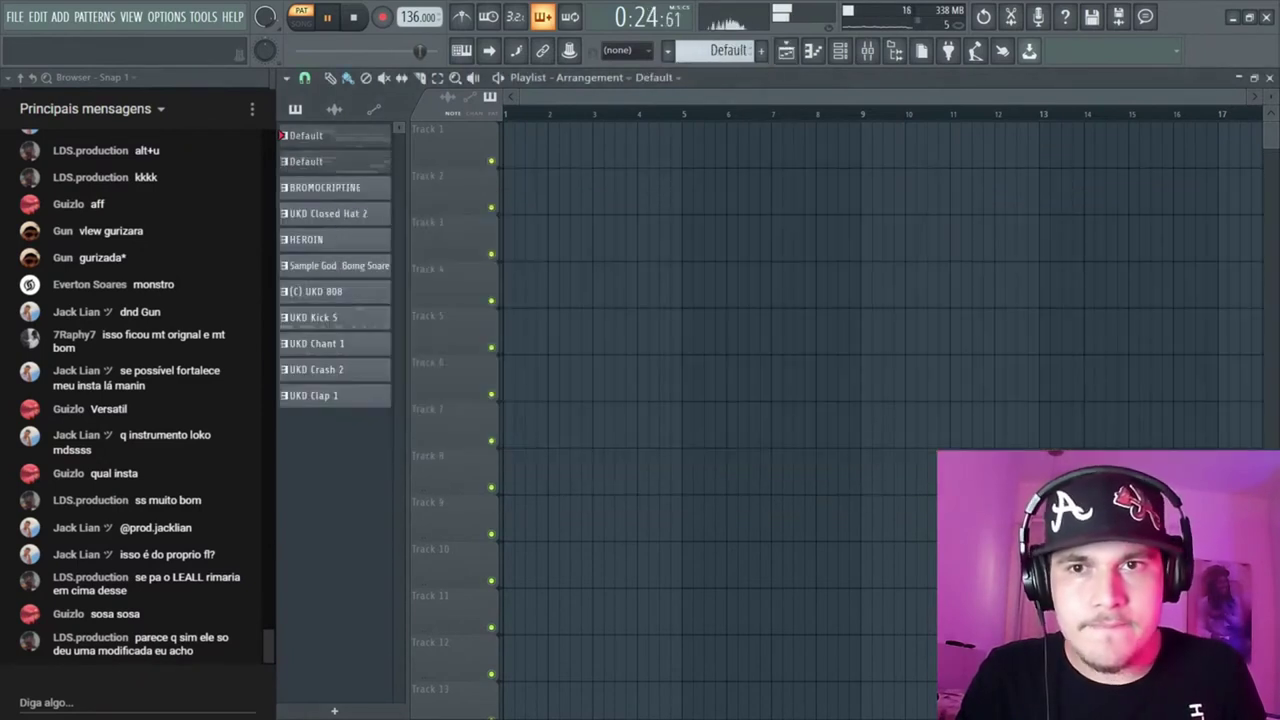
Place all the split channel patterns in the playlist from bar 1, one per track, and extend the Boing Snare clip to four bars
left_click(326, 402, "shift")
left_click_drag(340, 152, 512, 145)
left_click(871, 195, "ctrl")
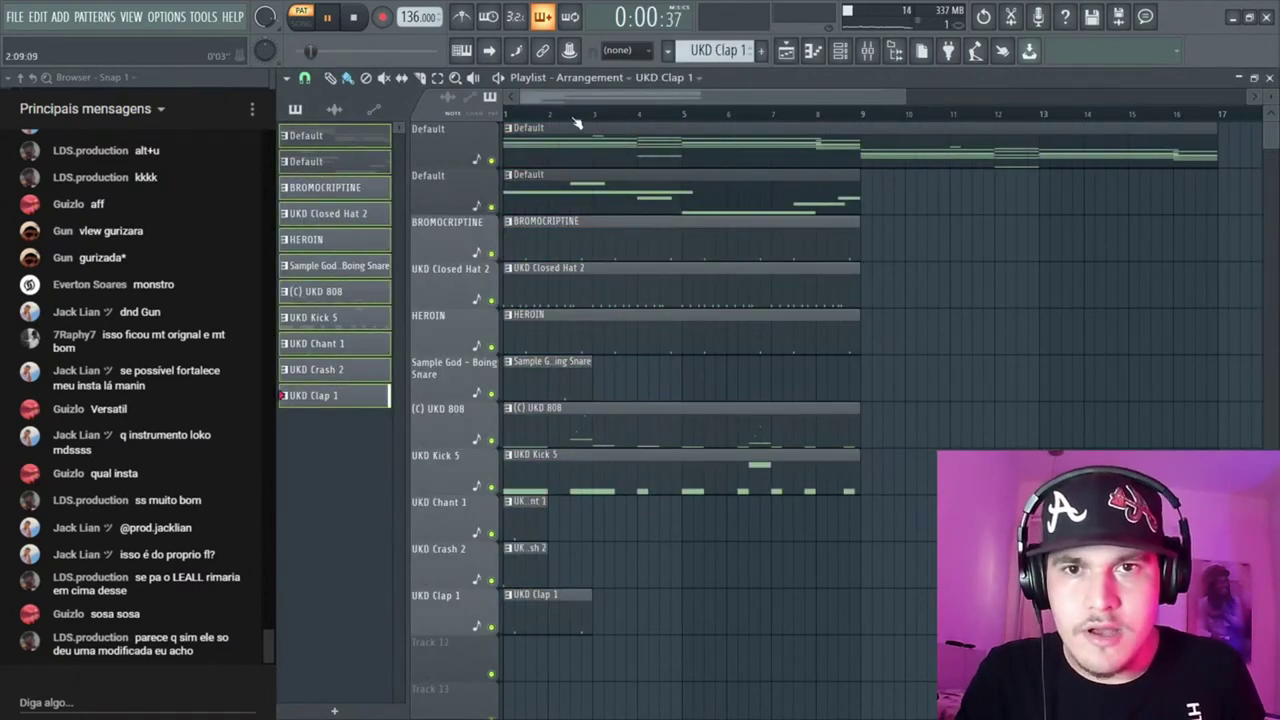
left_click_drag(594, 384, 755, 378)
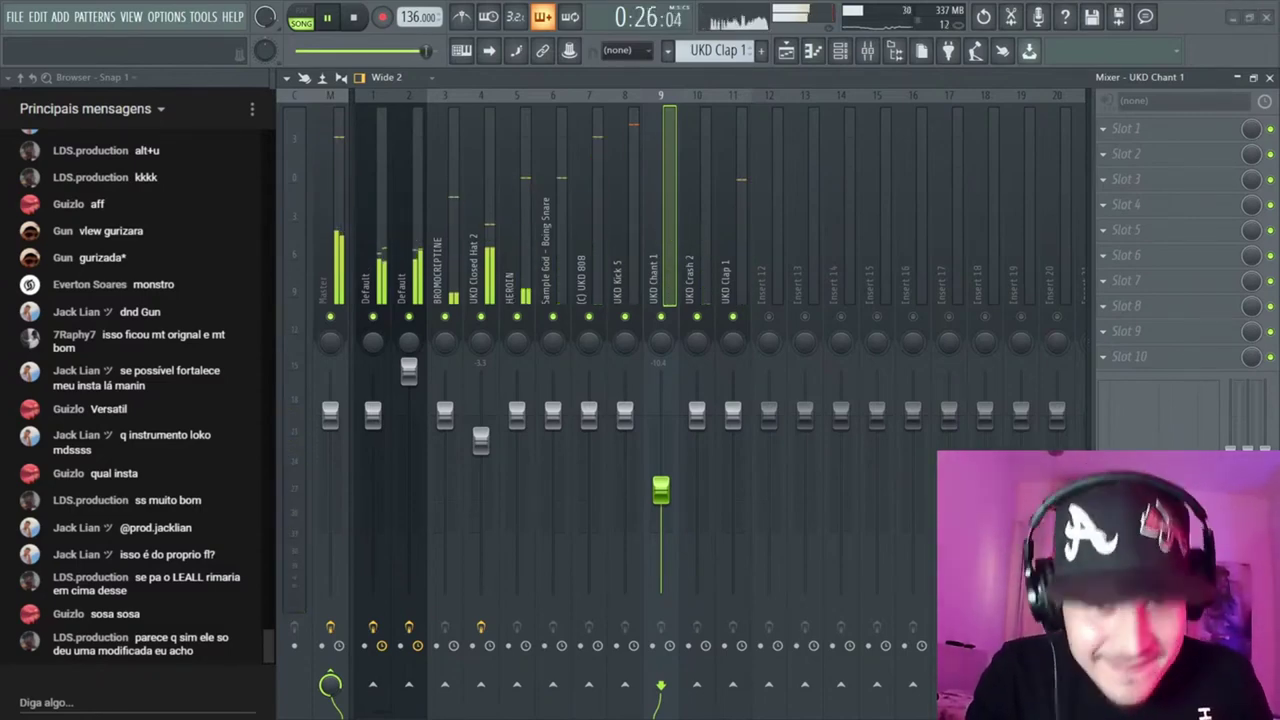
Duplicate the clips of the two Default melody tracks in the playlist to start at bar 17
left_click(786, 51)
left_click(817, 141, "ctrl")
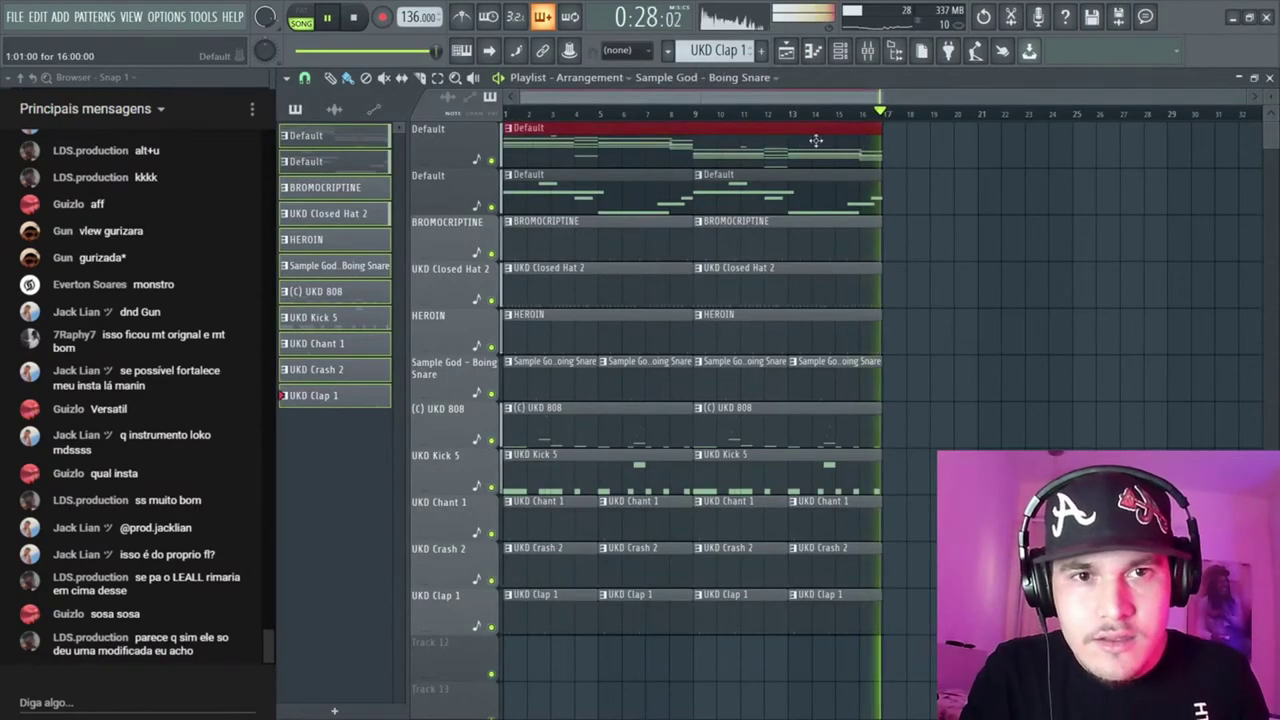
key("ctrl+b")
left_click(883, 112)
left_click_drag(858, 188, 341, 192)
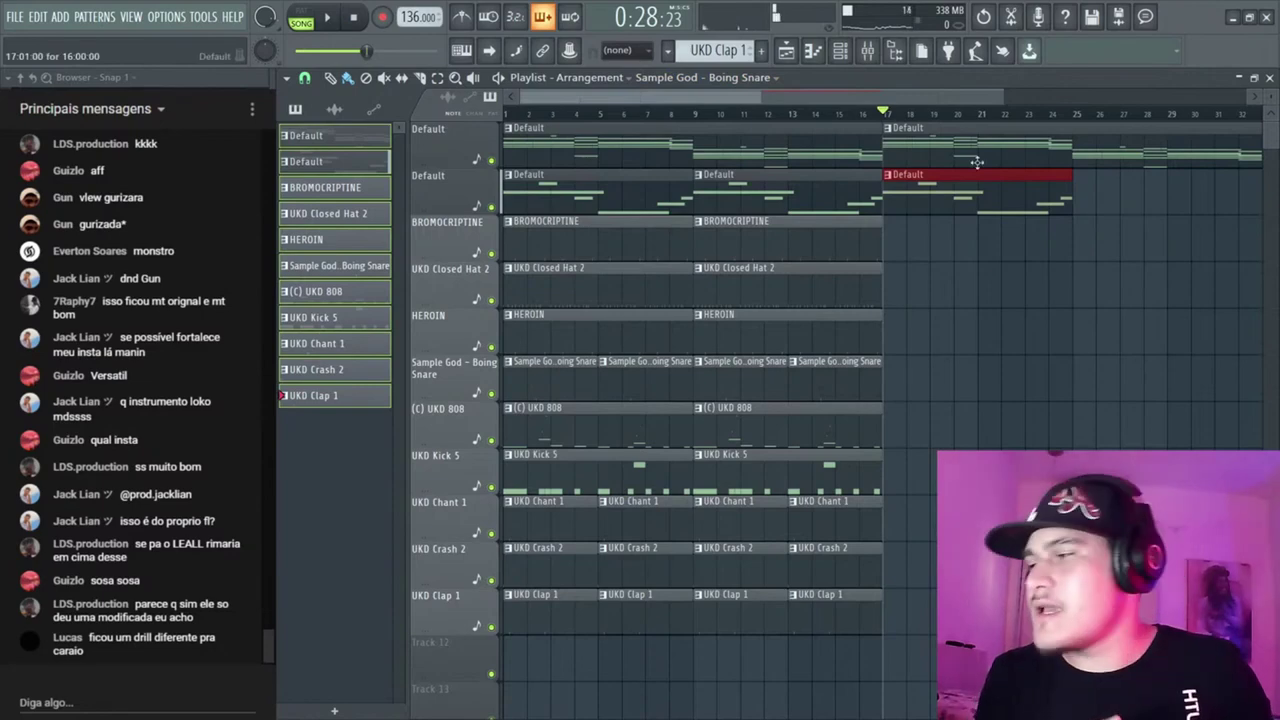
Create a new pattern named 2 STEP and show its empty step grid
key("F6")
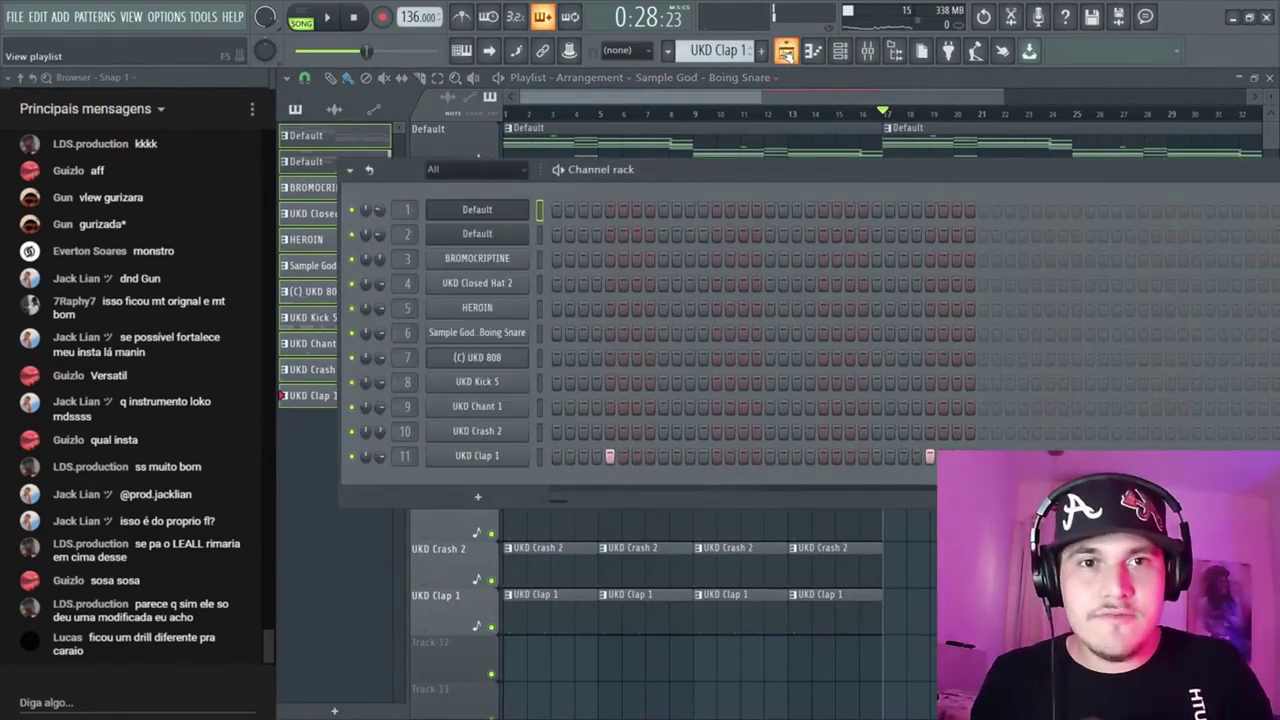
left_click(786, 51)
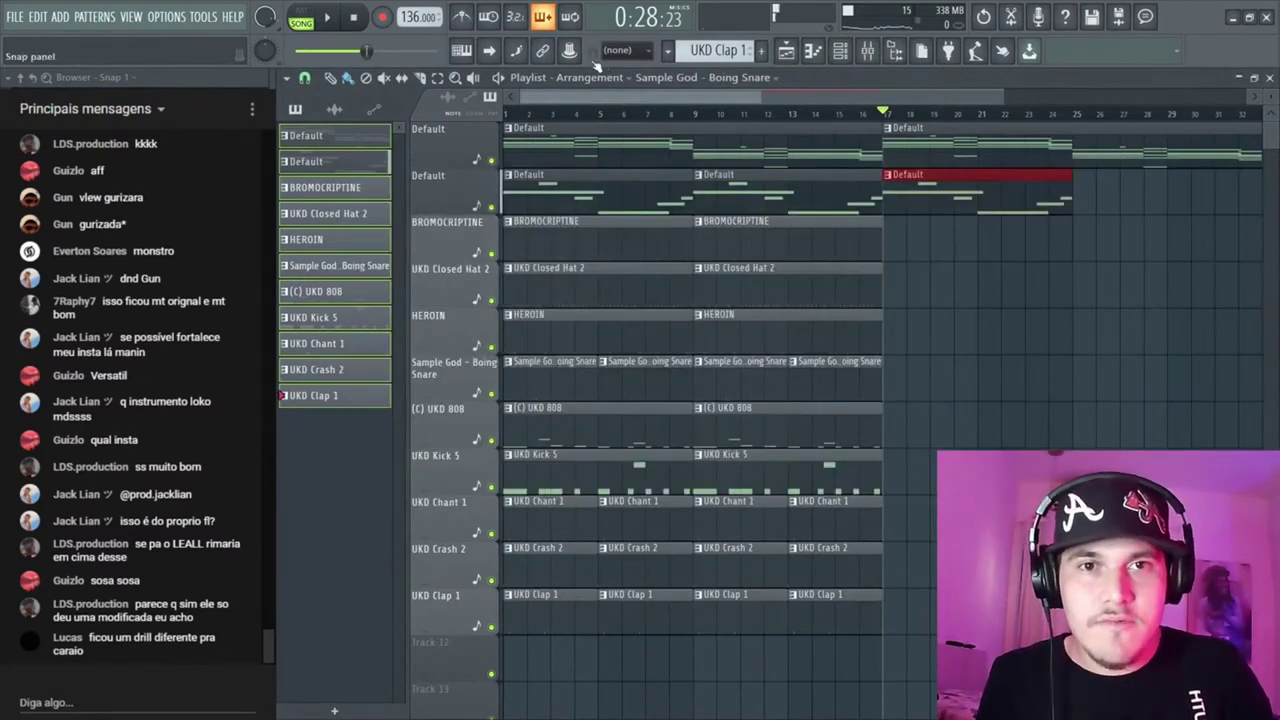
left_click(839, 56)
key("F4")
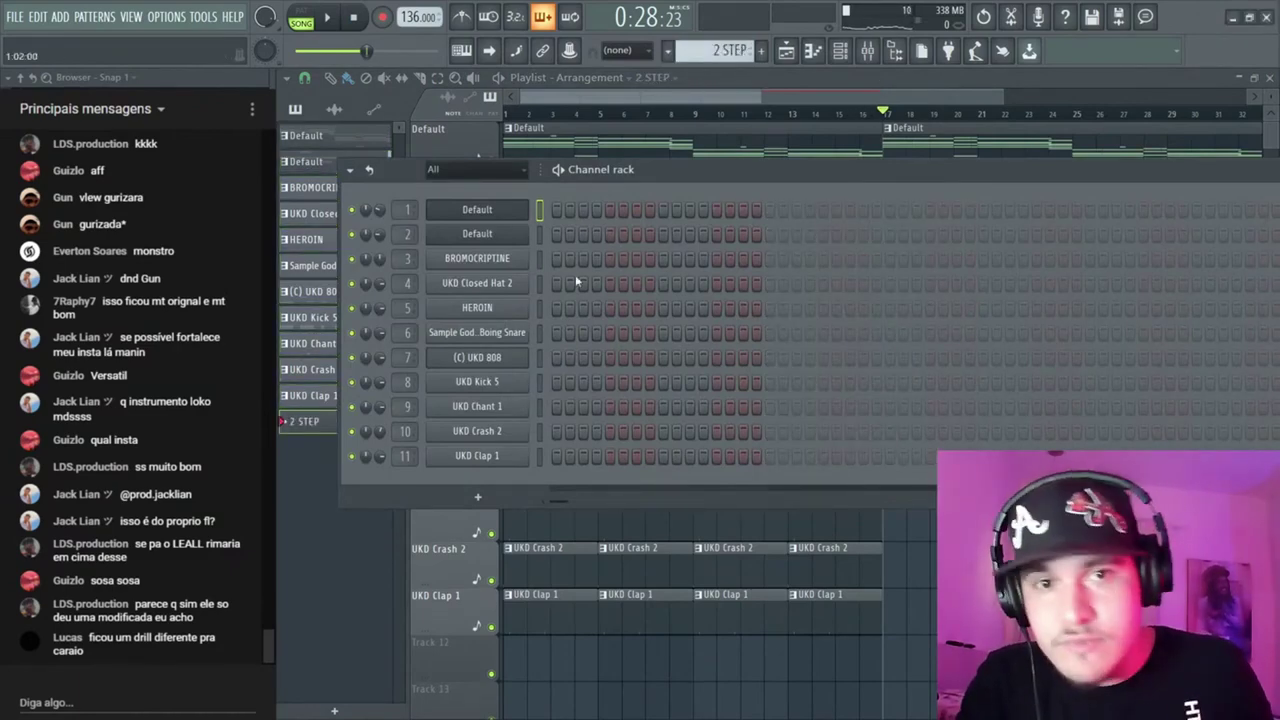
Try UKD Closed Hat 2 hits on steps 1, 2, 4, 5, 7, 8, 9, 12 and 13 of the 2 STEP pattern
left_click_drag(555, 285, 682, 285)
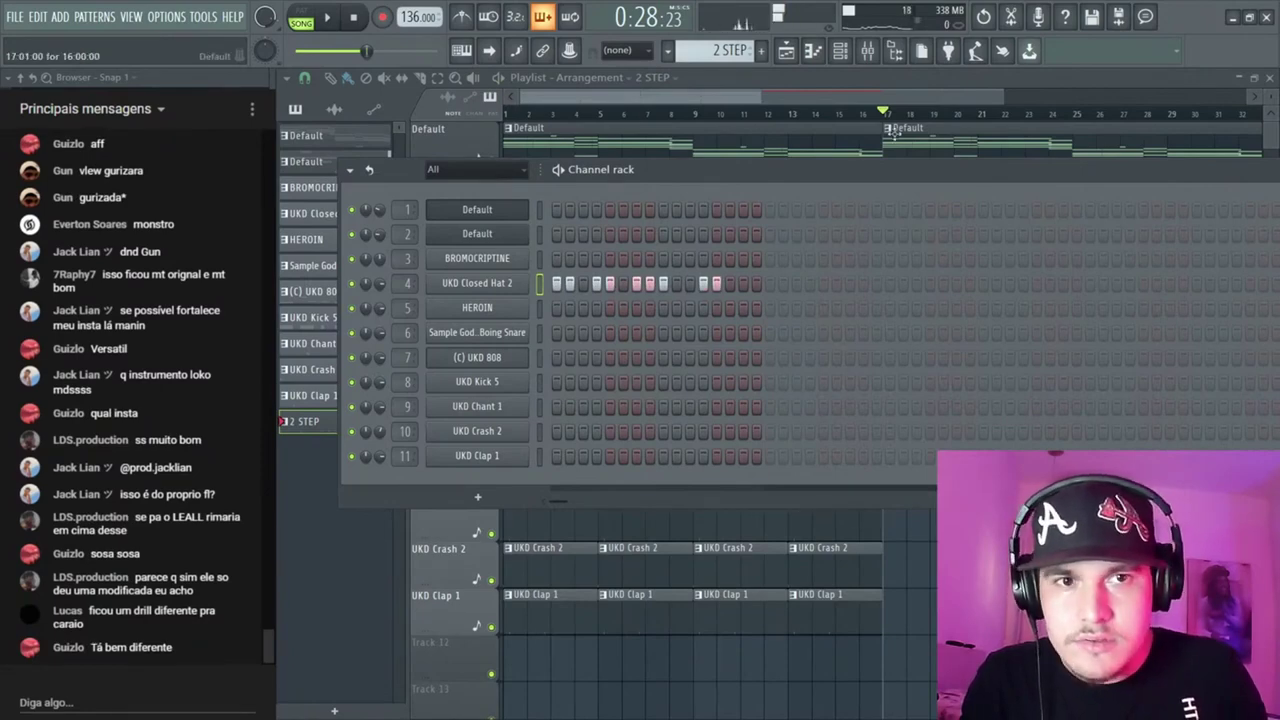
left_click(893, 98)
key("F7")
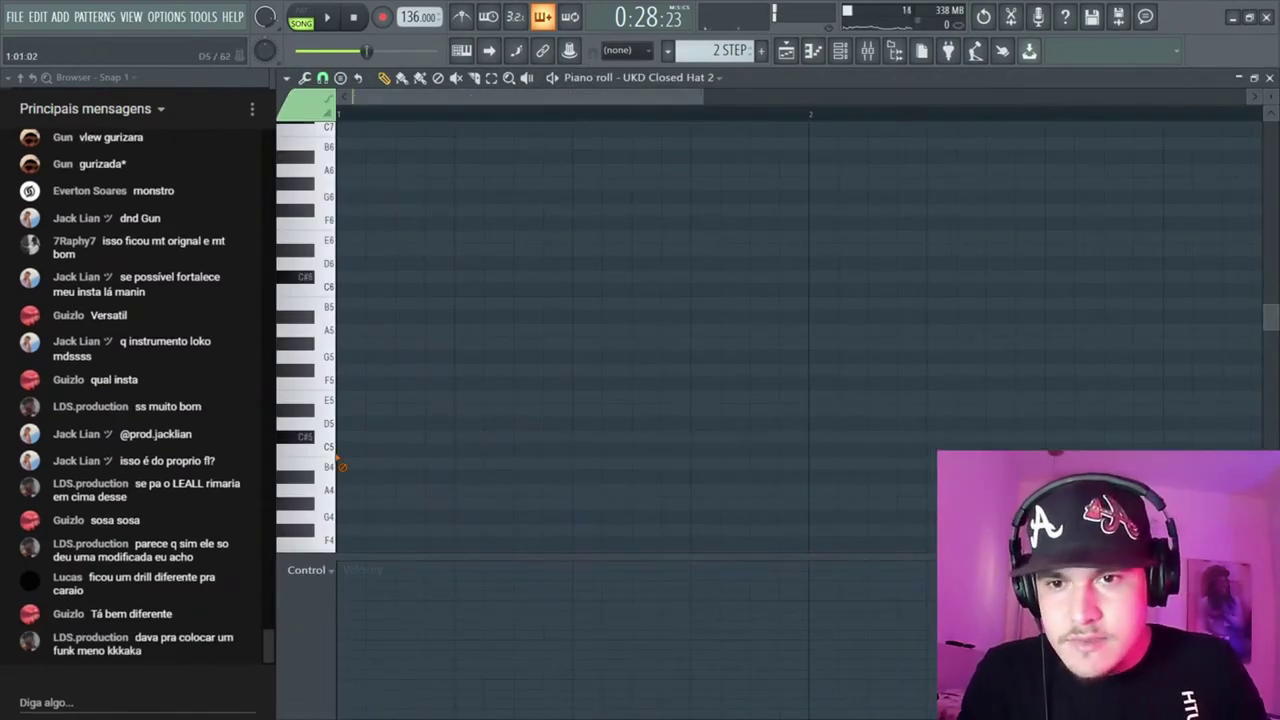
left_click(851, 60)
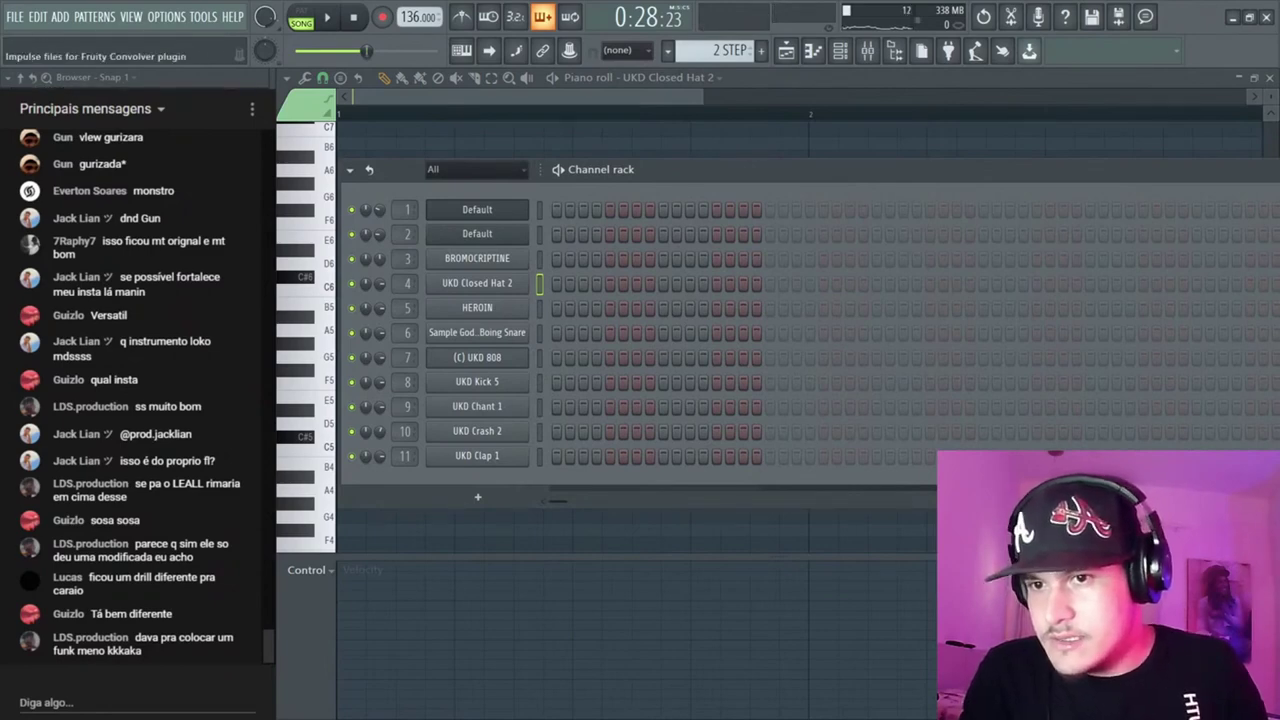
Add the 707 CH sample with hits on steps 1, 4, 6, 9, 12 and 14 and audition it with main swing at 75%
key("space")
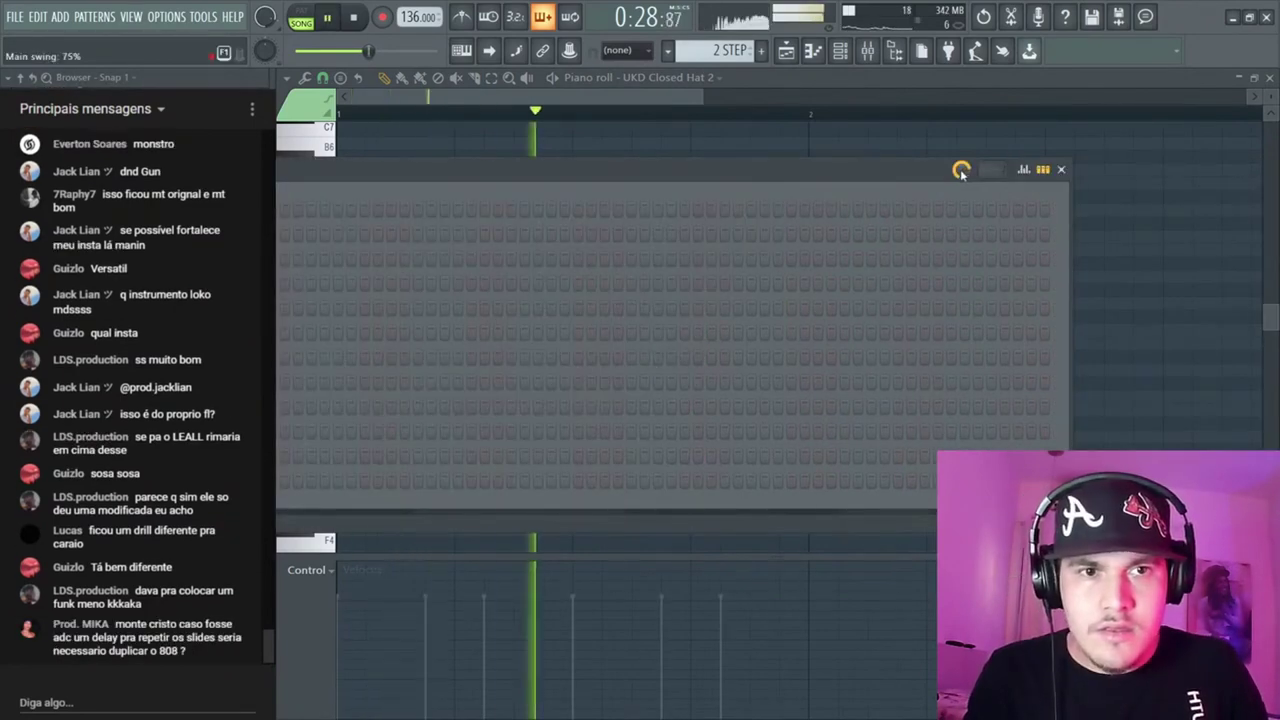
key("space")
key("space")
left_click_drag(914, 168, 1212, 187)
left_click_drag(617, 190, 1050, 187)
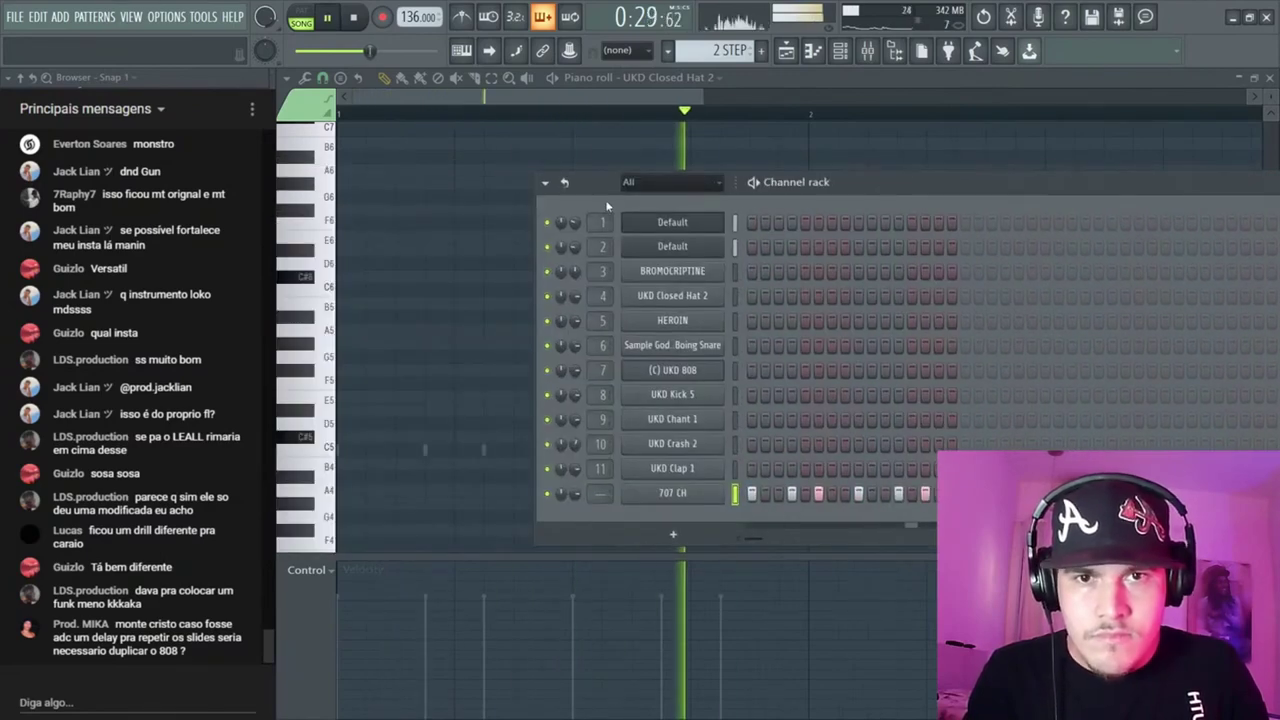
key("space")
key("space")
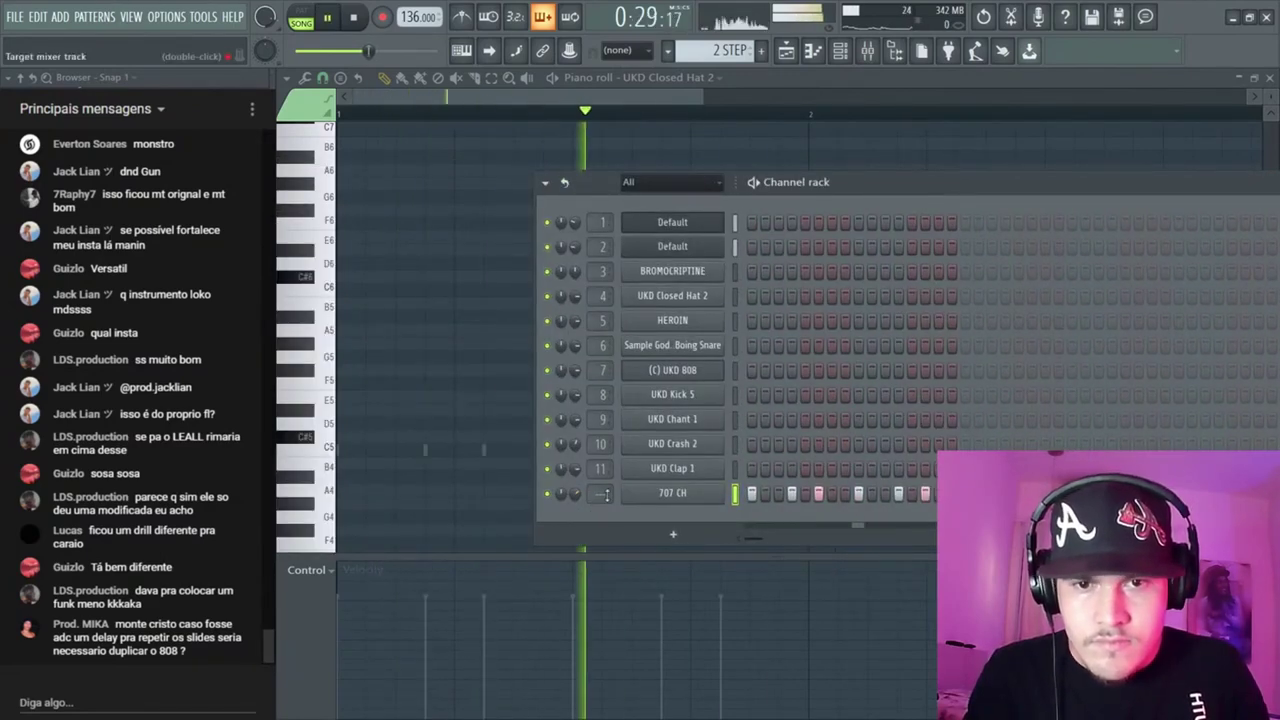
Enable the volume envelope of the 707 CH channel and reduce its attack time to 4%
left_click(672, 493)
key("space")
left_click(446, 277)
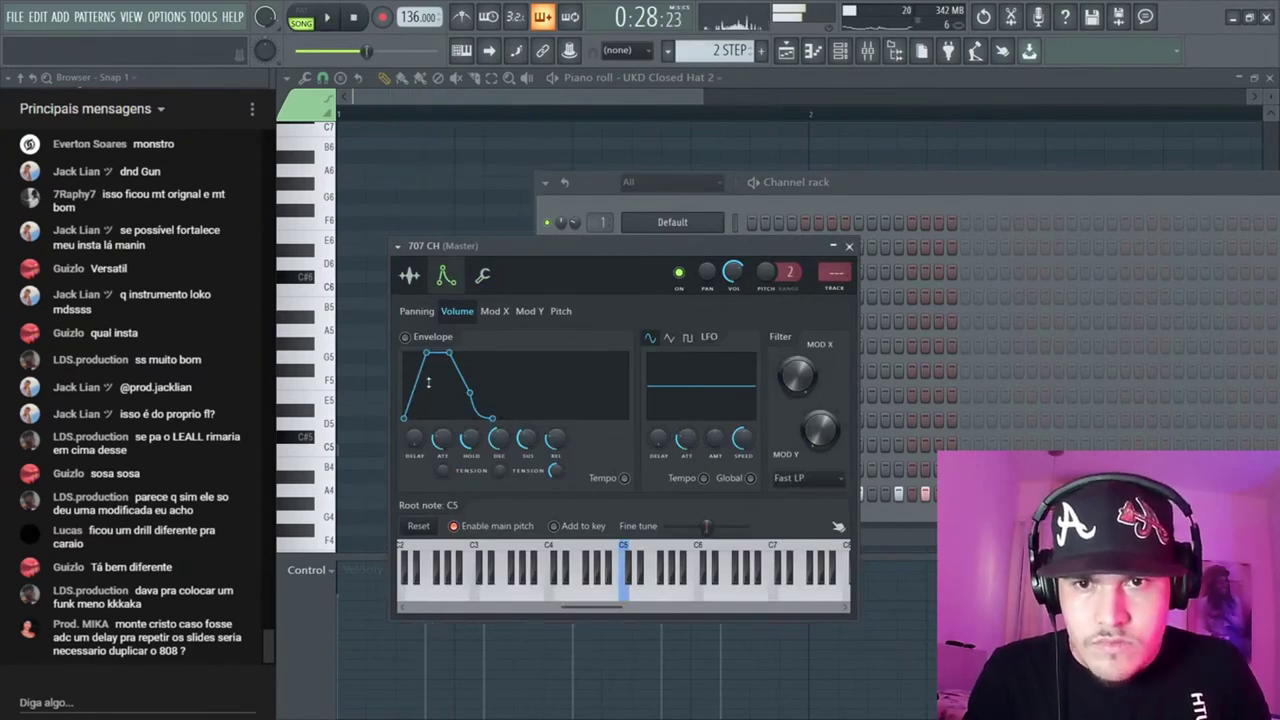
left_click_drag(441, 438, 441, 457)
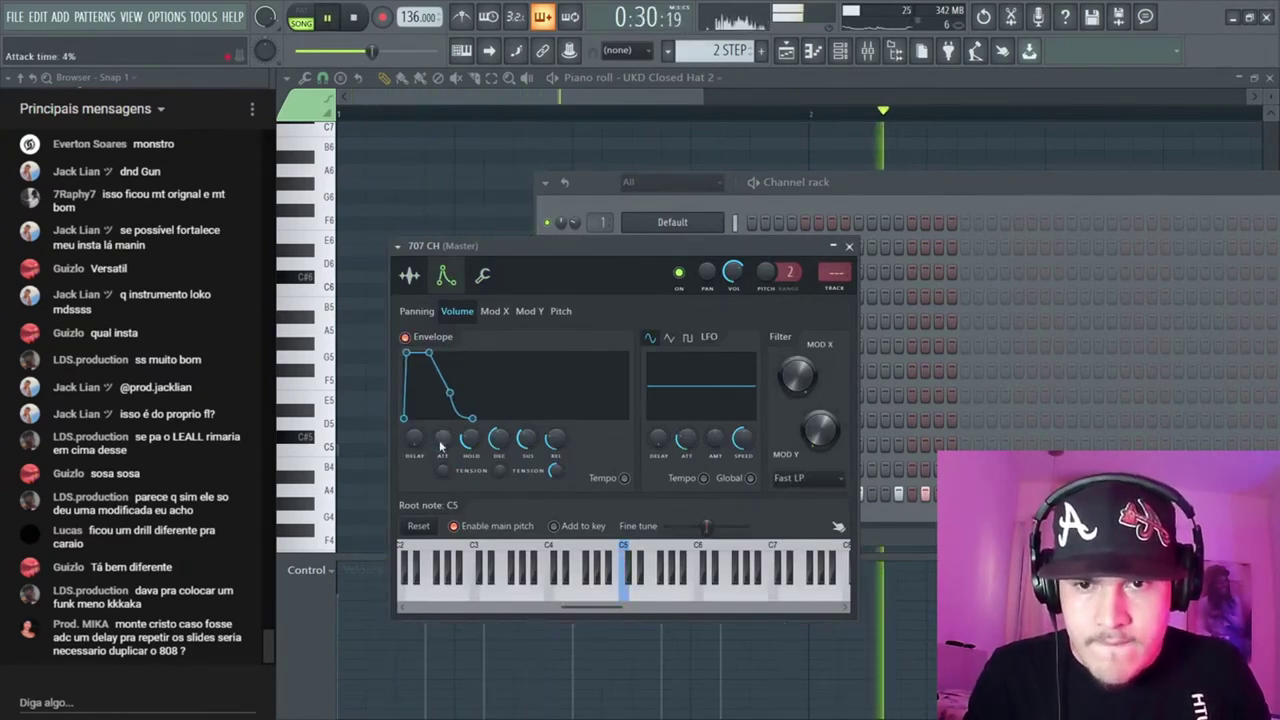
left_click(943, 180)
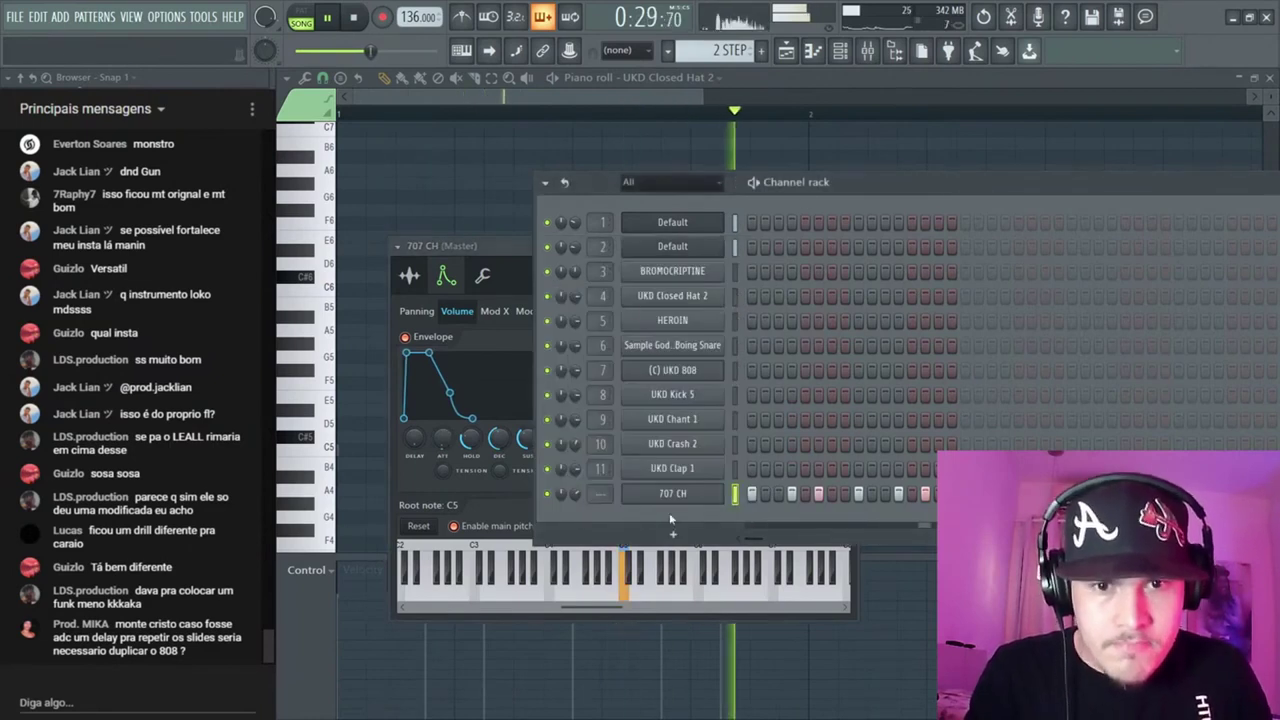
Add FPC Rim with hits on steps 5 and 15 and Filtered Snare 1 with a hit on step 15, auditioning them during playback
key("space")
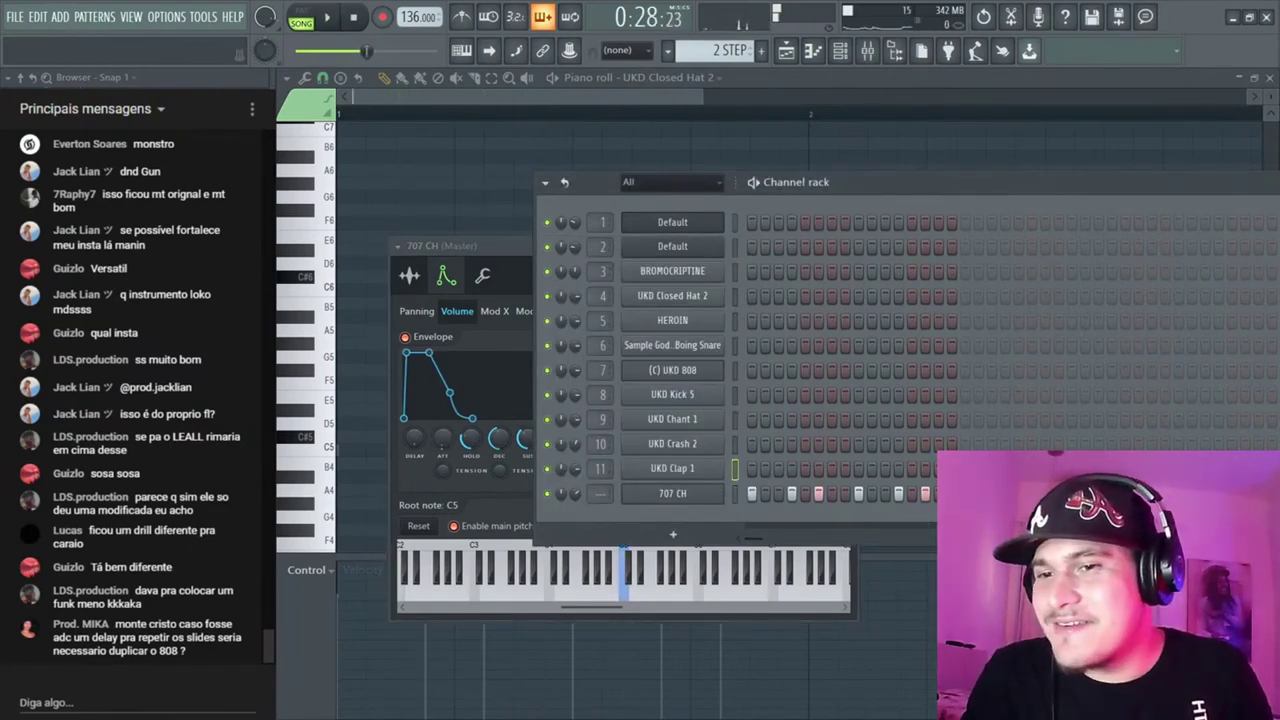
key("space")
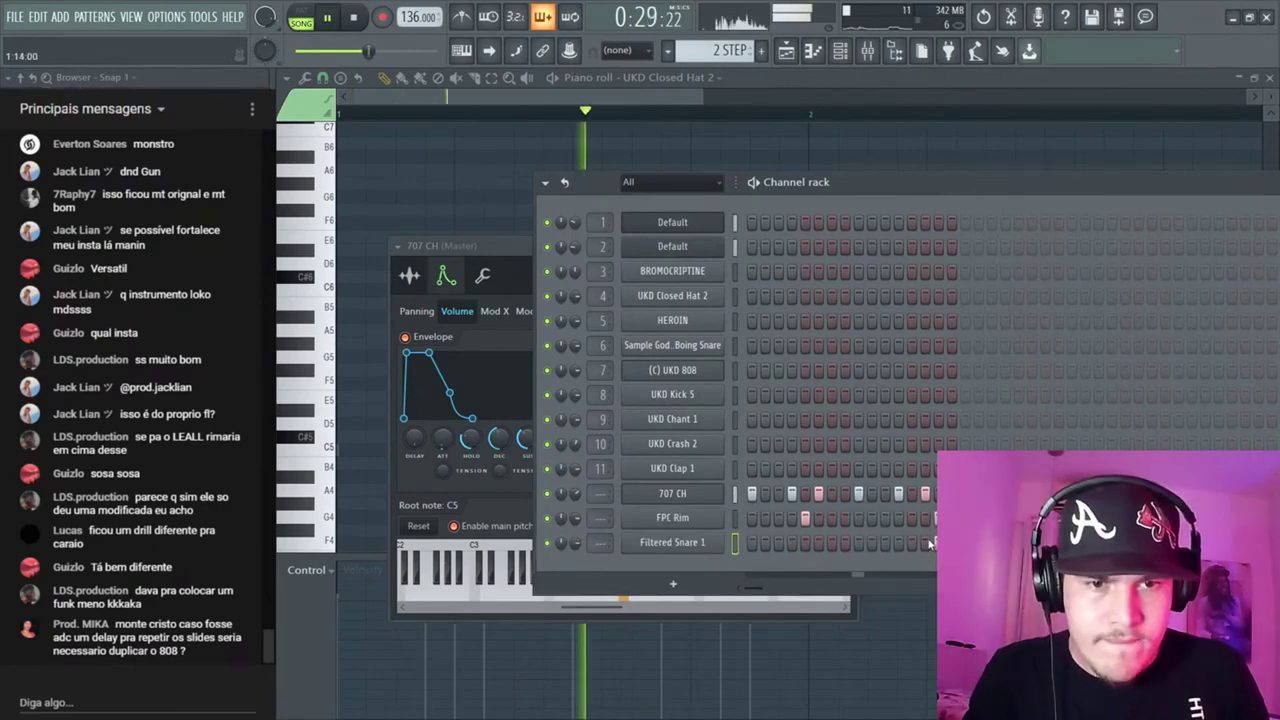
key("space")
key("space")
Set the channel rack's main swing to 47% while replaying the 2 STEP drums
left_click_drag(883, 186, 559, 159)
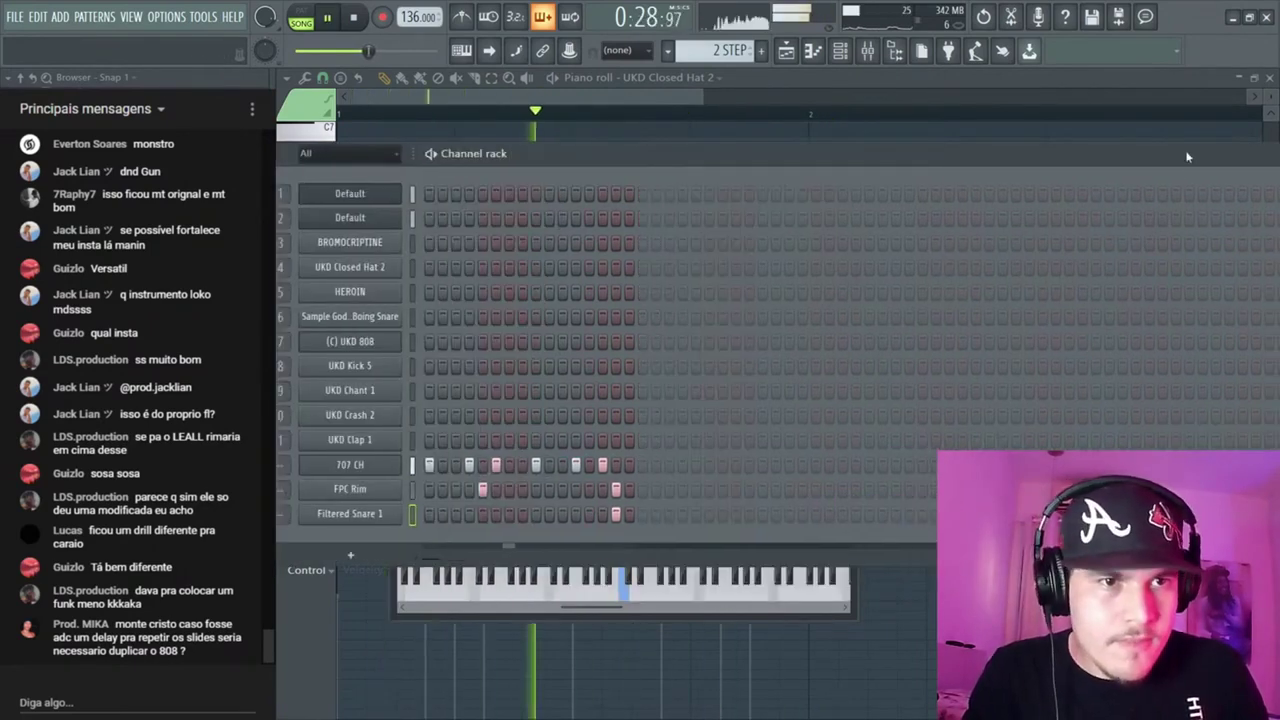
left_click_drag(1188, 157, 907, 156)
key("space")
left_click_drag(1118, 153, 1118, 148)
key("space")
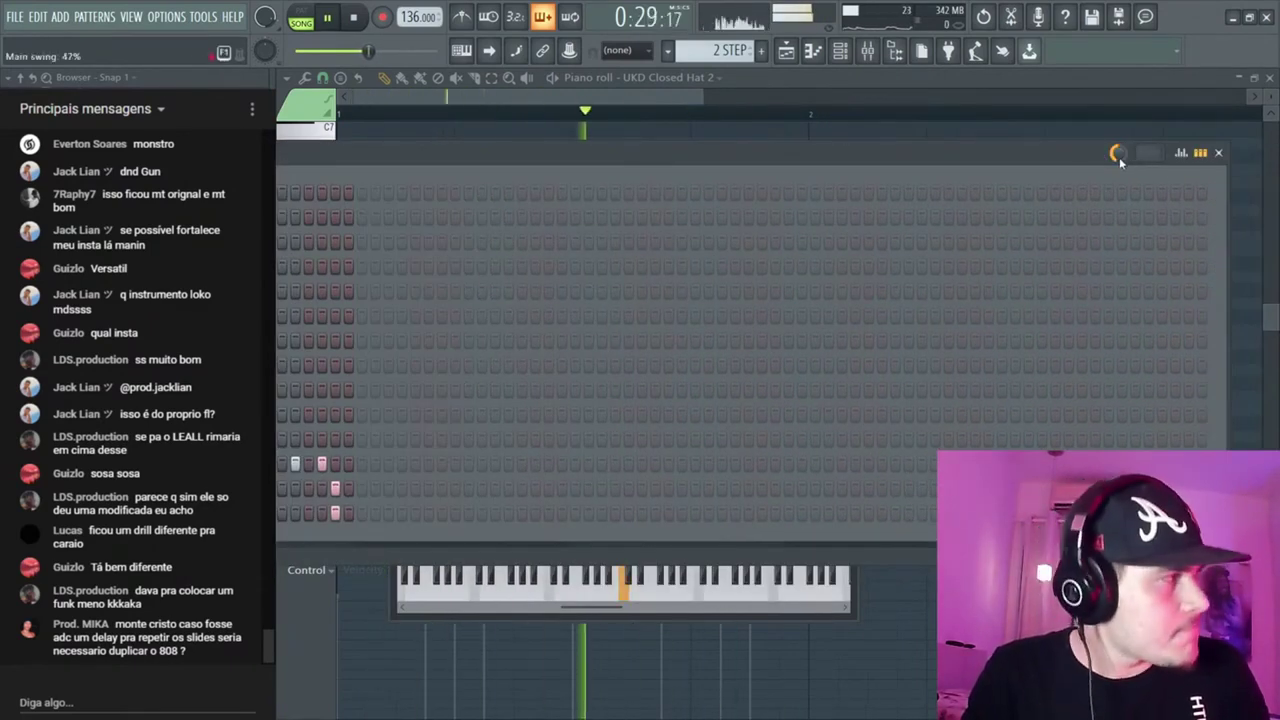
key("space")
key("space")
left_click_drag(569, 156, 1093, 153)
Duplicate the 707 CH notes on C5 in the piano roll until they fill bars 1 to 4
key("F7")
left_click_drag(927, 297, 339, 461)
key("ctrl+b")
scroll(714, 409, "down", 3)
left_click_drag(1006, 318, 334, 545)
left_click_drag(338, 416, 818, 411)
scroll(805, 361, "down", 3)
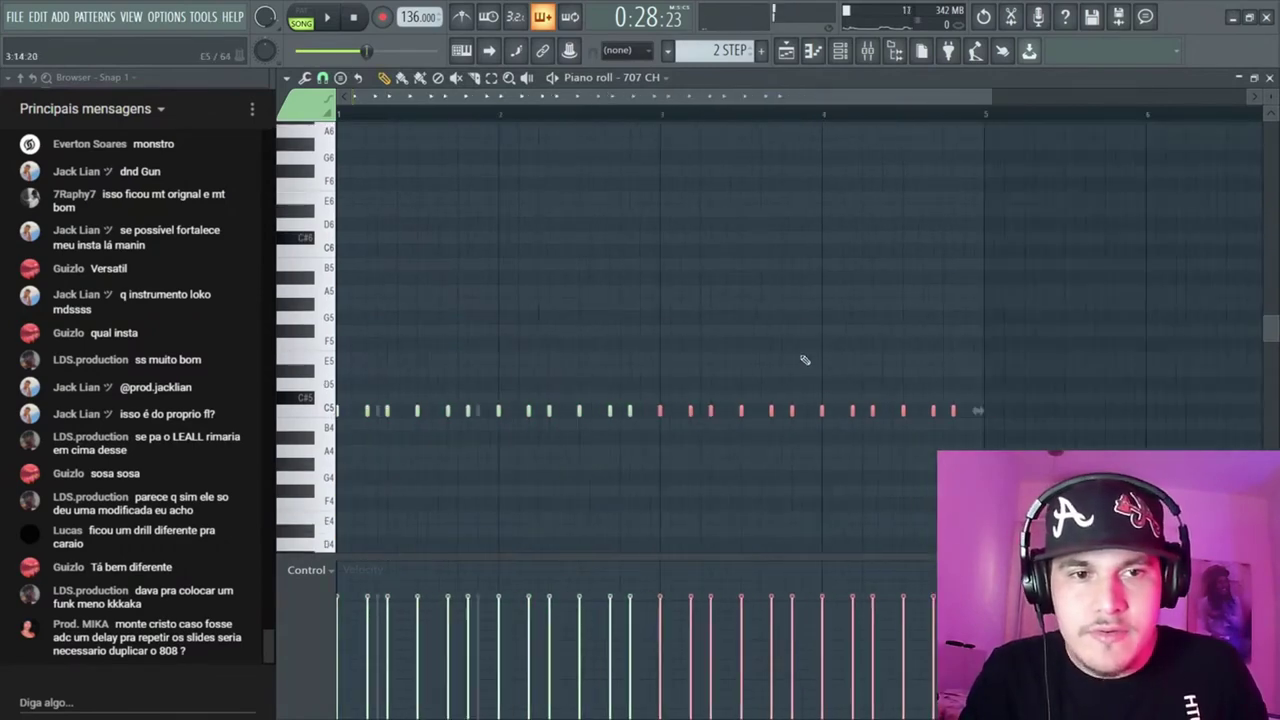
right_click(951, 311)
Add an FPC Rim hit on step 13 of bar 2, audition it, and show the rim's notes in the piano roll
key("F6")
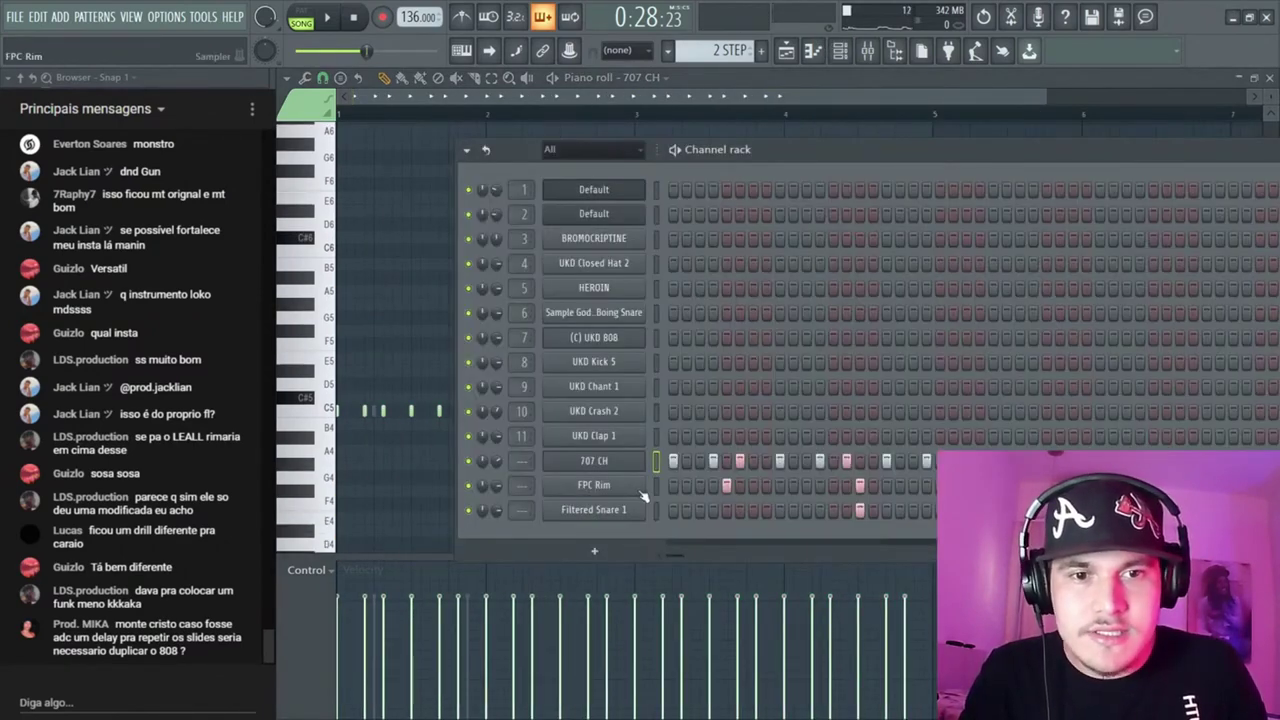
key("space")
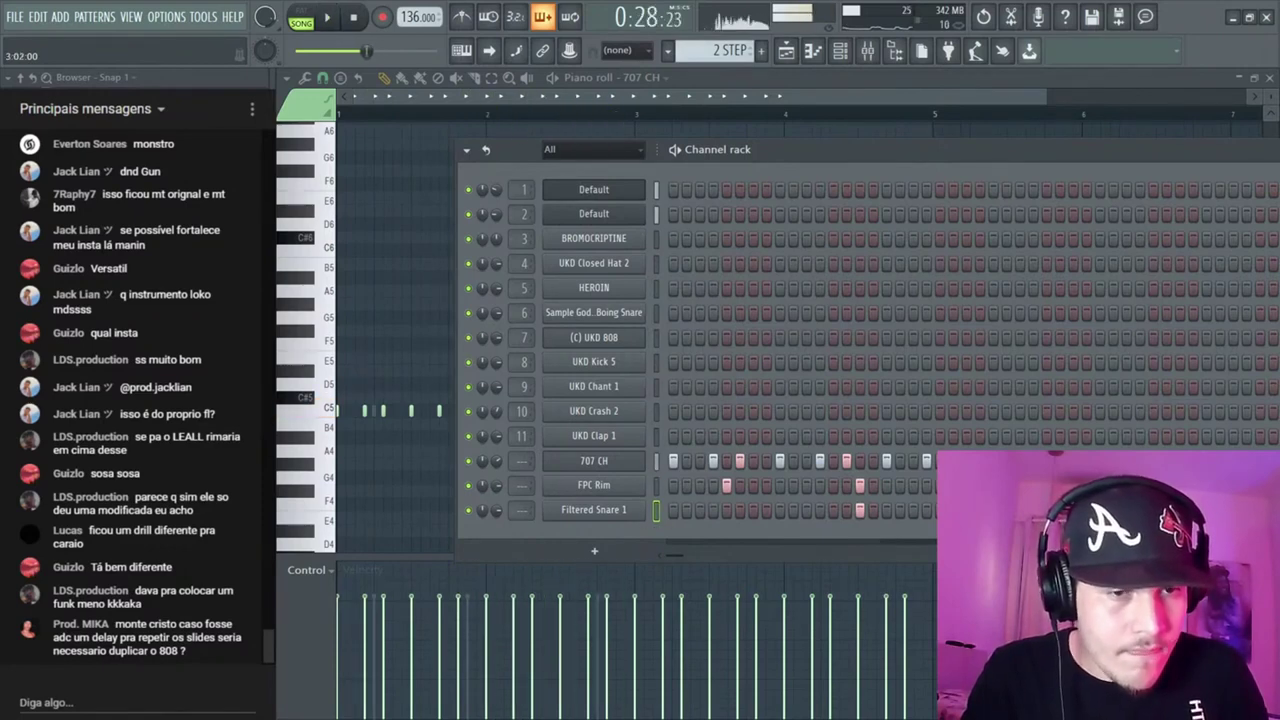
key("F7")
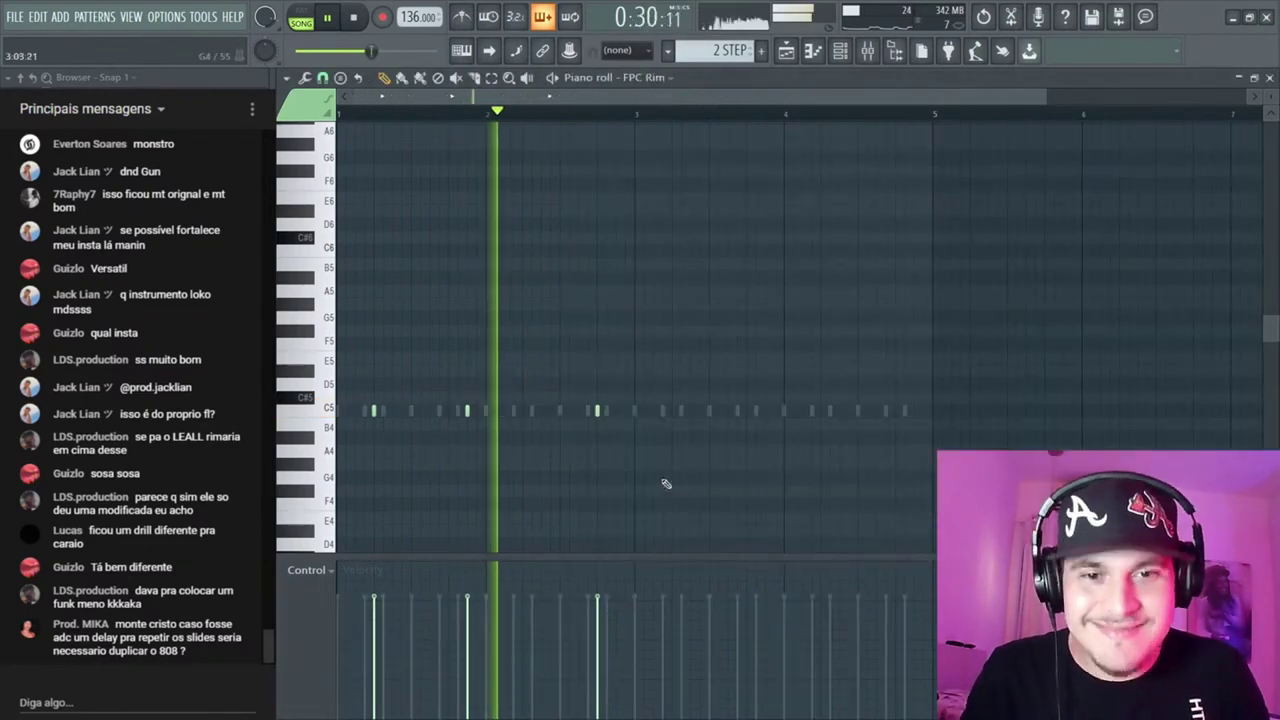
Copy the three FPC Rim hits from bars 1 and 2 into bars 3 and 4
left_click_drag(725, 297, 354, 408)
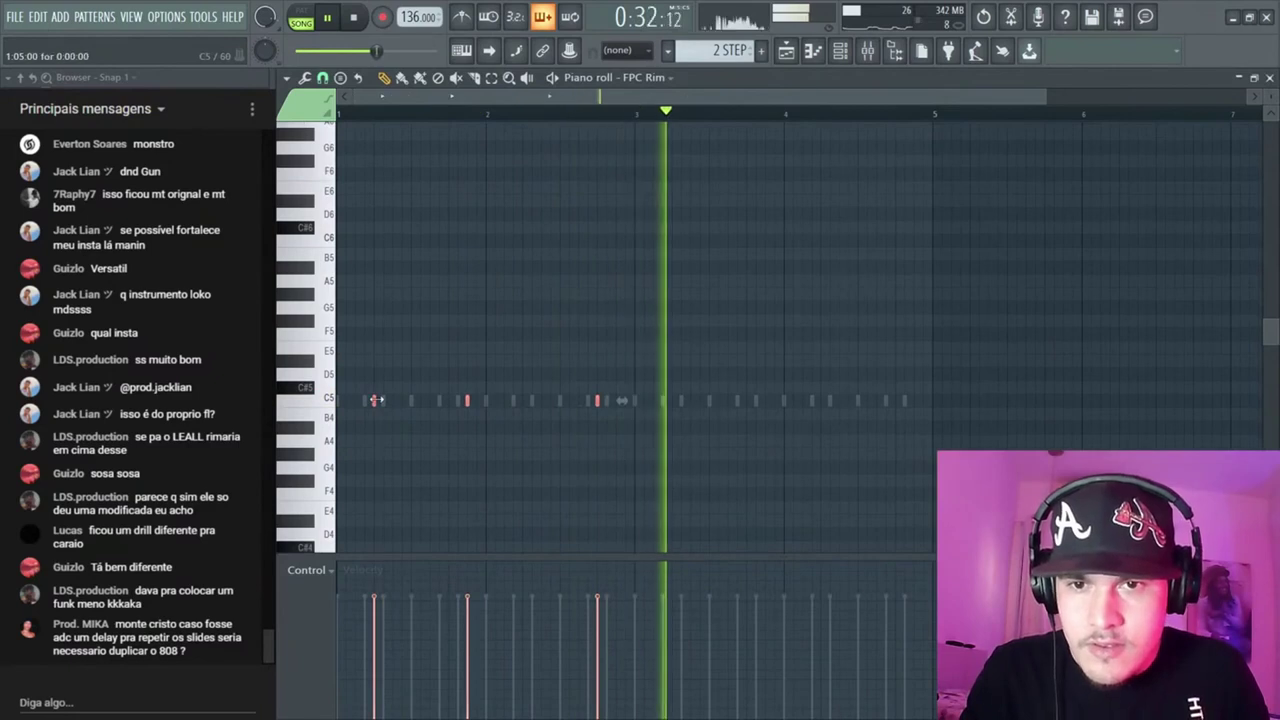
left_click_drag(374, 399, 680, 398)
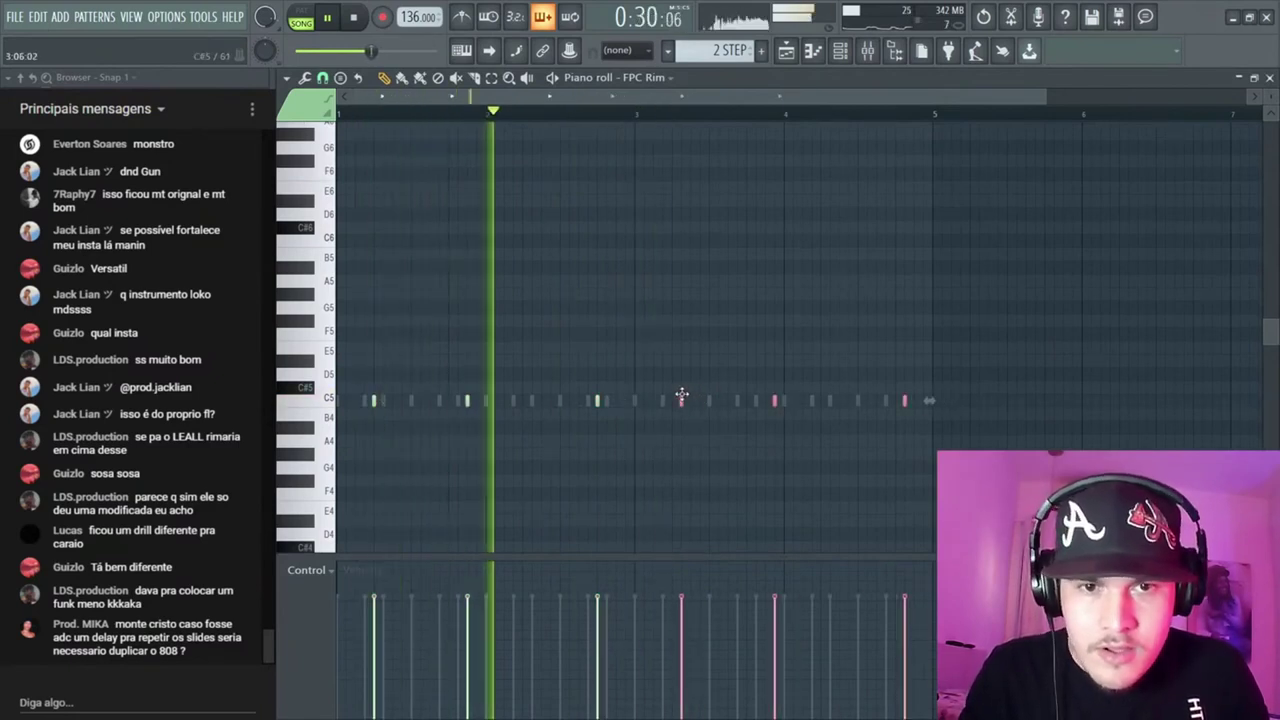
left_click(731, 403, "ctrl")
Shift the three copied FPC Rim hits one step earlier so the first falls on step 5 of bar 3
left_click_drag(1051, 328, 580, 430)
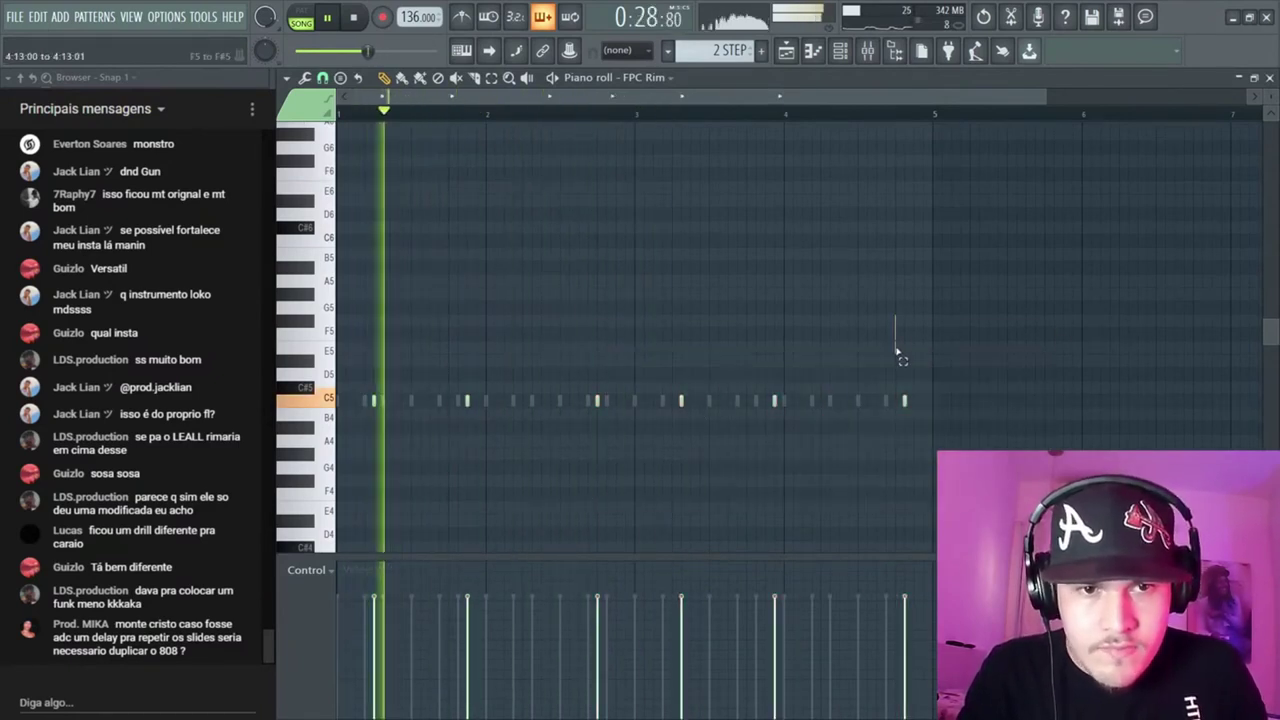
left_click_drag(934, 343, 662, 455)
left_click_drag(680, 406, 673, 404)
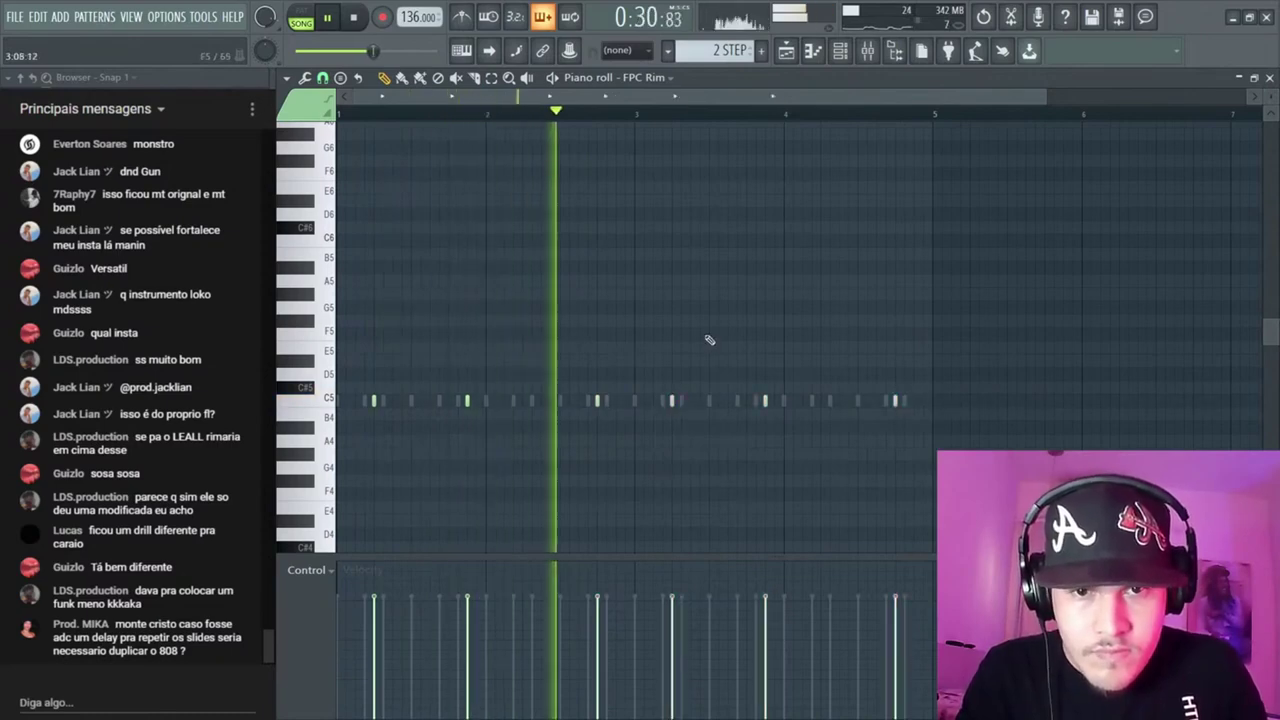
Add two FPC Rim hits at slightly lower velocity on steps 14 and 16 of bar 4
key("F6")
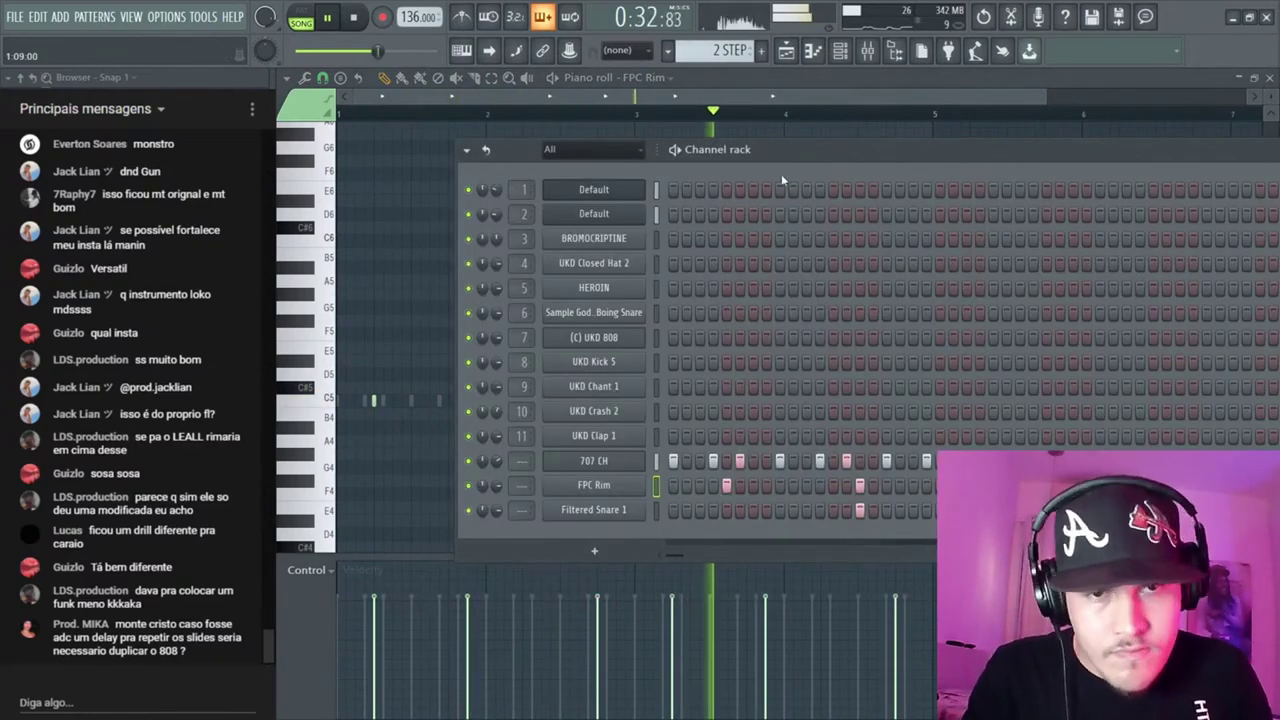
key("F6")
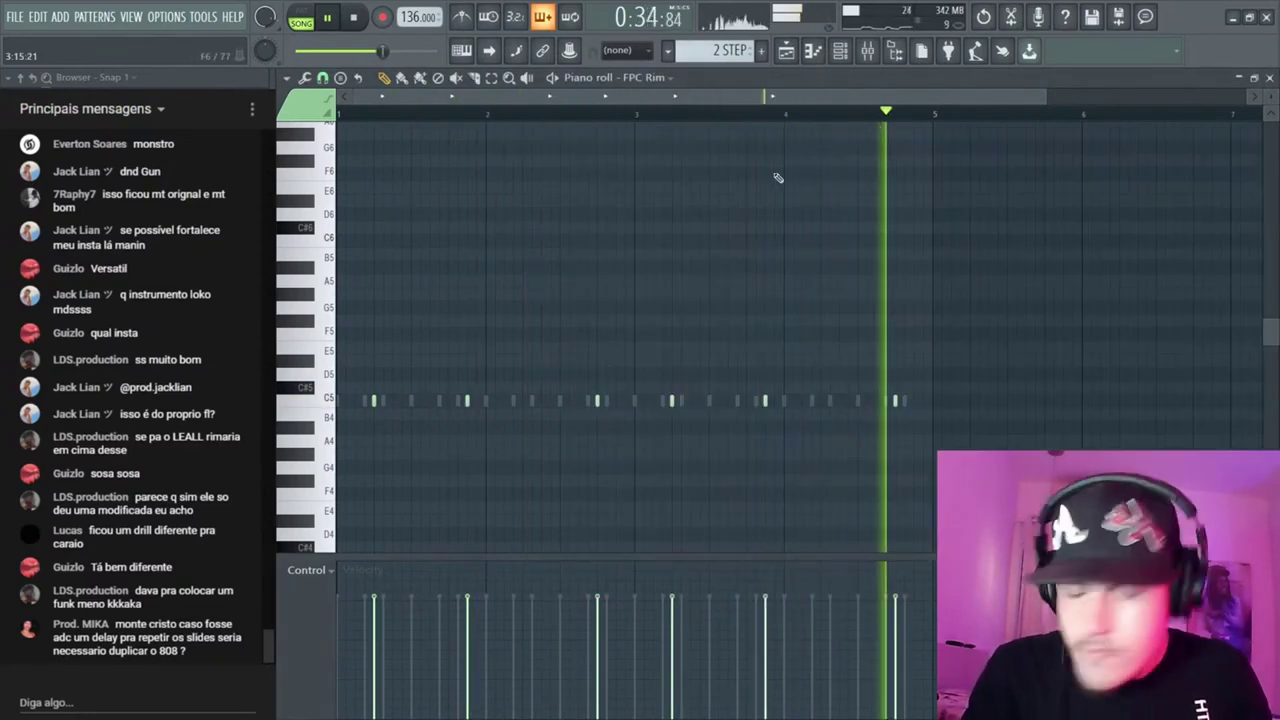
key("space")
key("space")
scroll(937, 380, "up", 3)
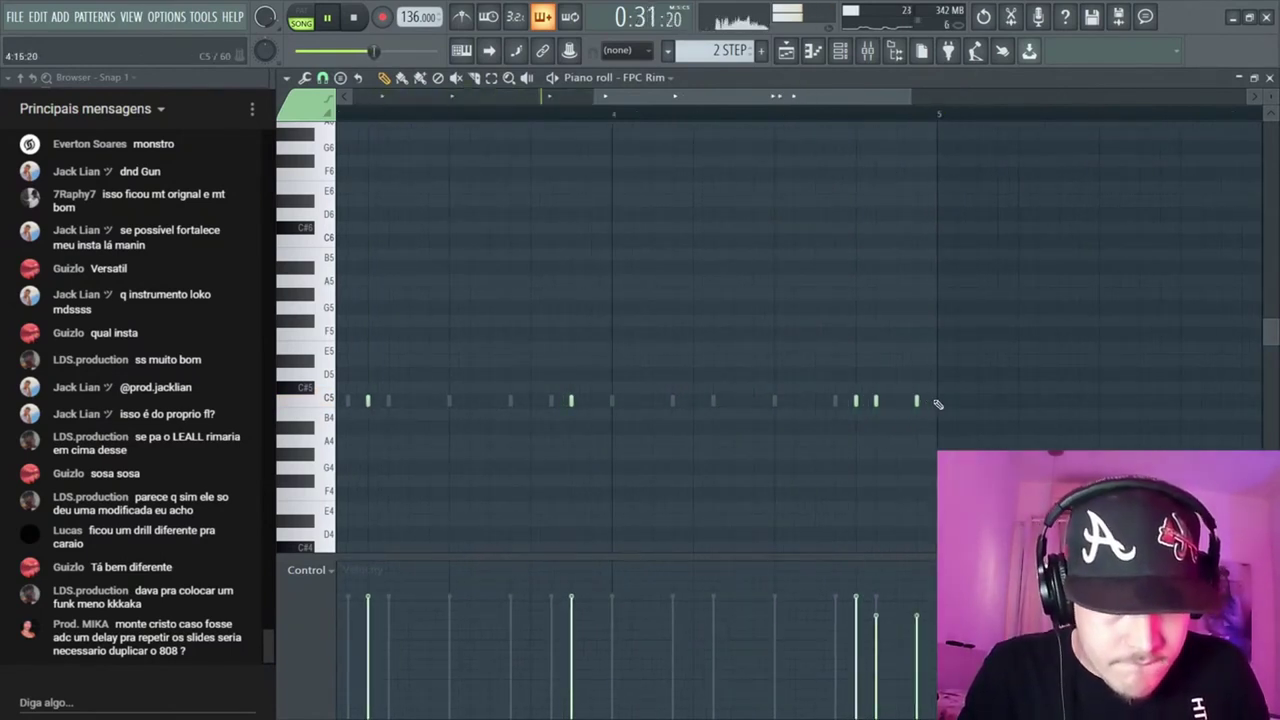
scroll(937, 403, "down", 3)
Load the 707 Kick sample as a new channel and place its hits on every fourth step, starting from step 1
key("F6")
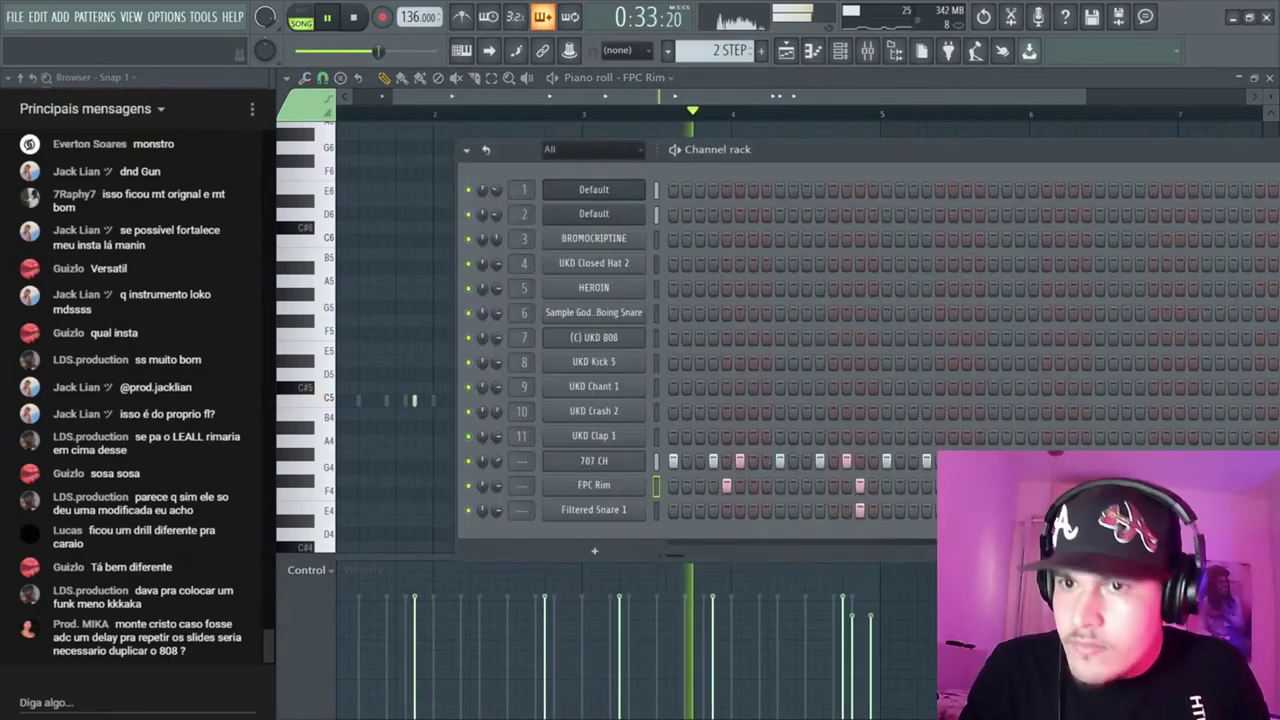
key("Down")
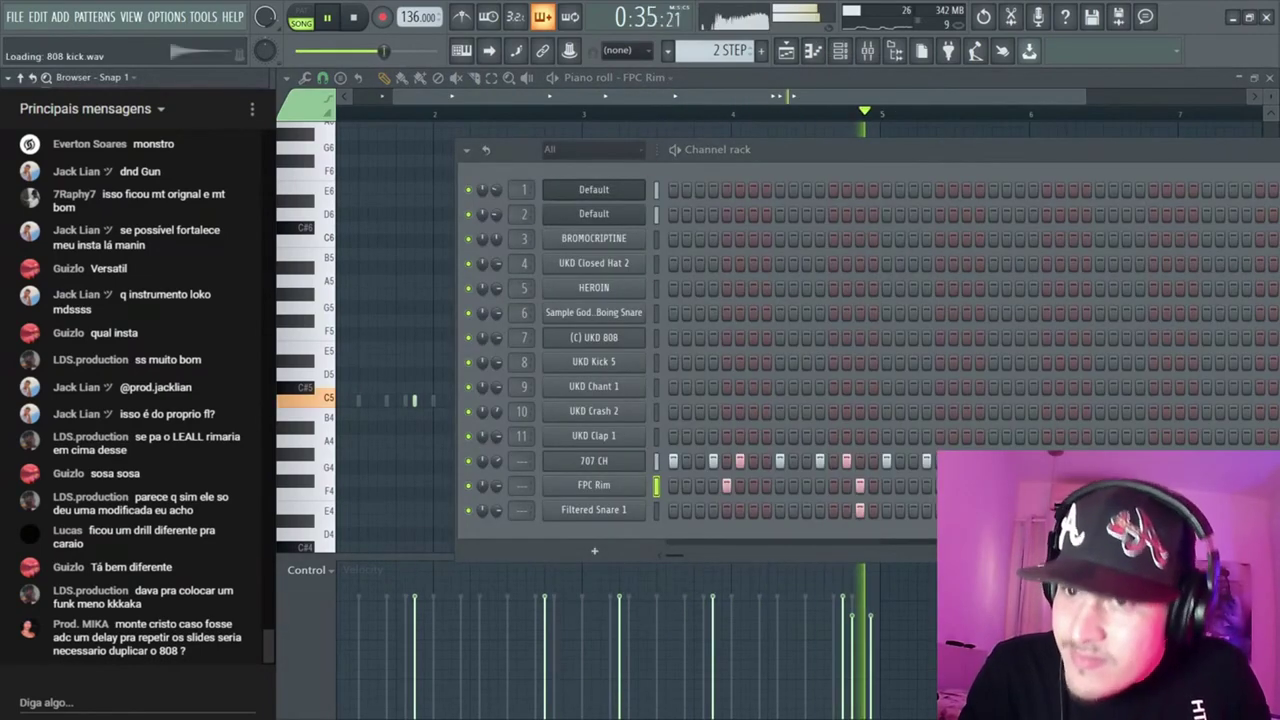
left_click_drag(110, 400, 597, 530)
left_click(822, 560)
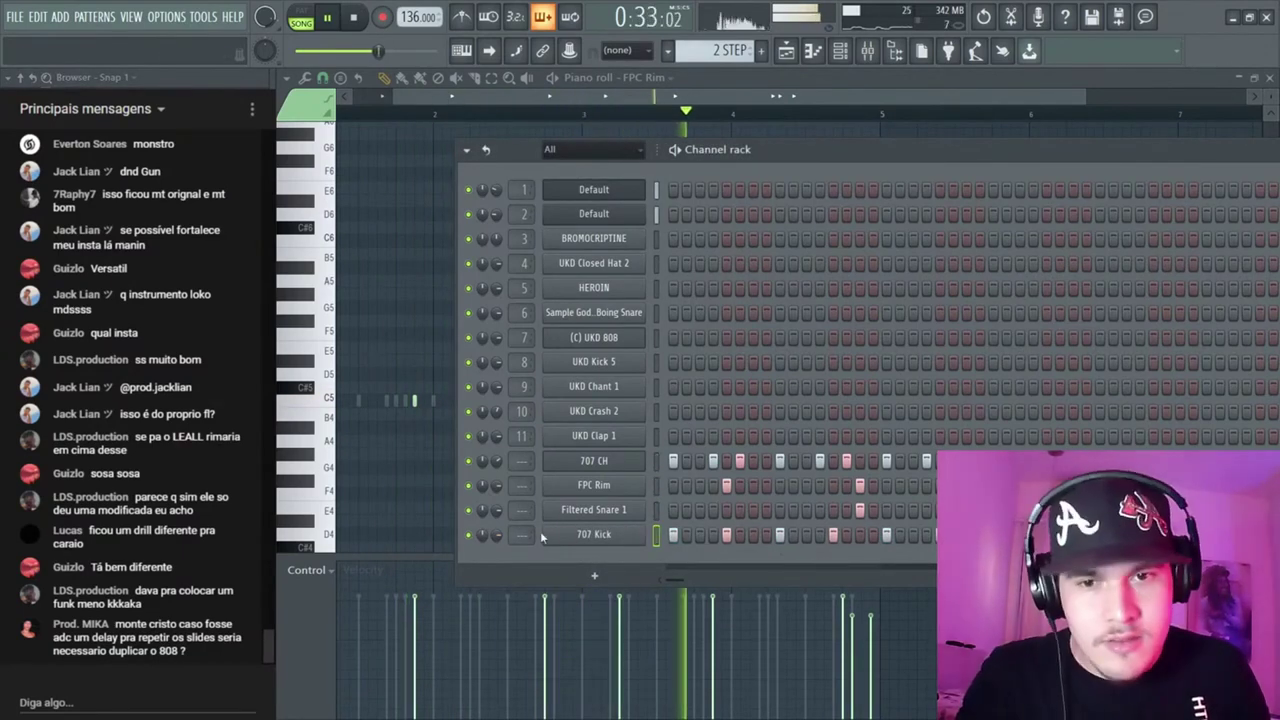
Try Grv Kick 13 and Grv Kick 12 as replacement samples for the 707 Kick channel
left_click_drag(130, 400, 594, 534)
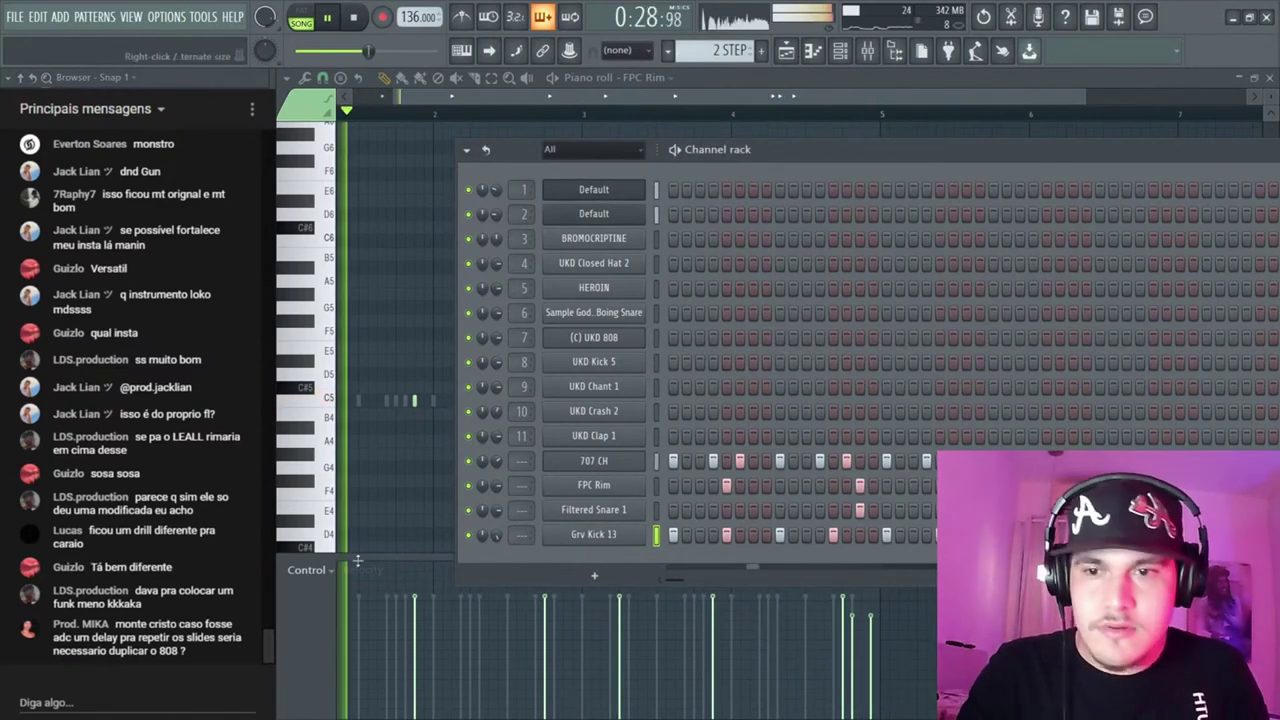
left_click_drag(130, 400, 589, 534)
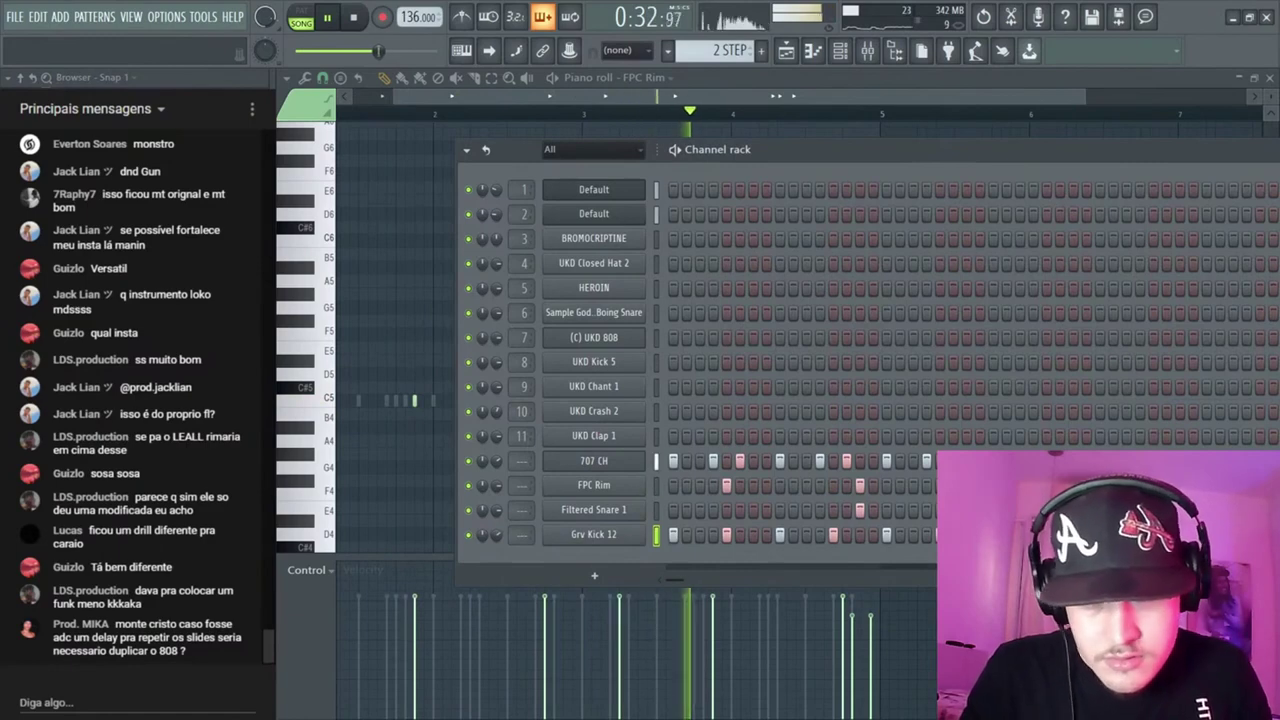
Set the tempo to 130 BPM and replace the kick channel's sample with 909 Kick.wav
left_click_drag(413, 16, 413, 24)
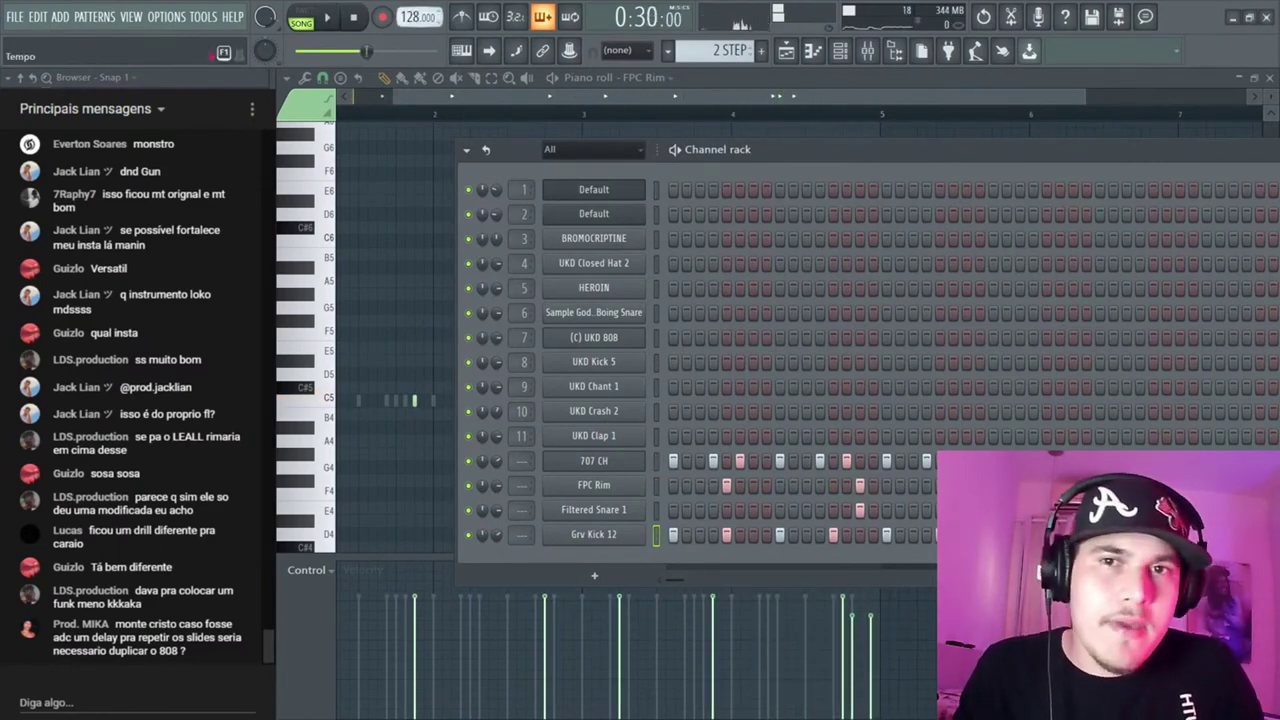
key("space")
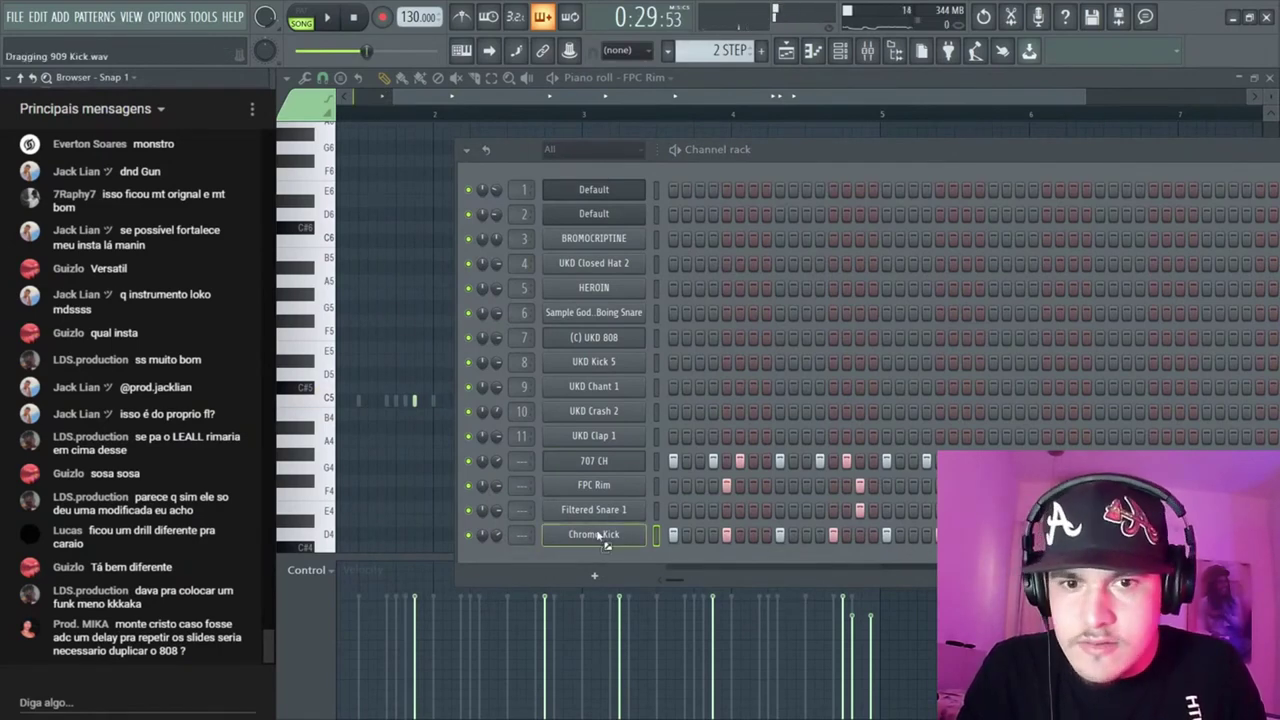
left_click_drag(600, 536, 600, 536)
key("space")
Load the Pap OH sample as a new channel with a single hit on step 1
left_click_drag(685, 150, 395, 152)
left_click_drag(552, 150, 900, 166)
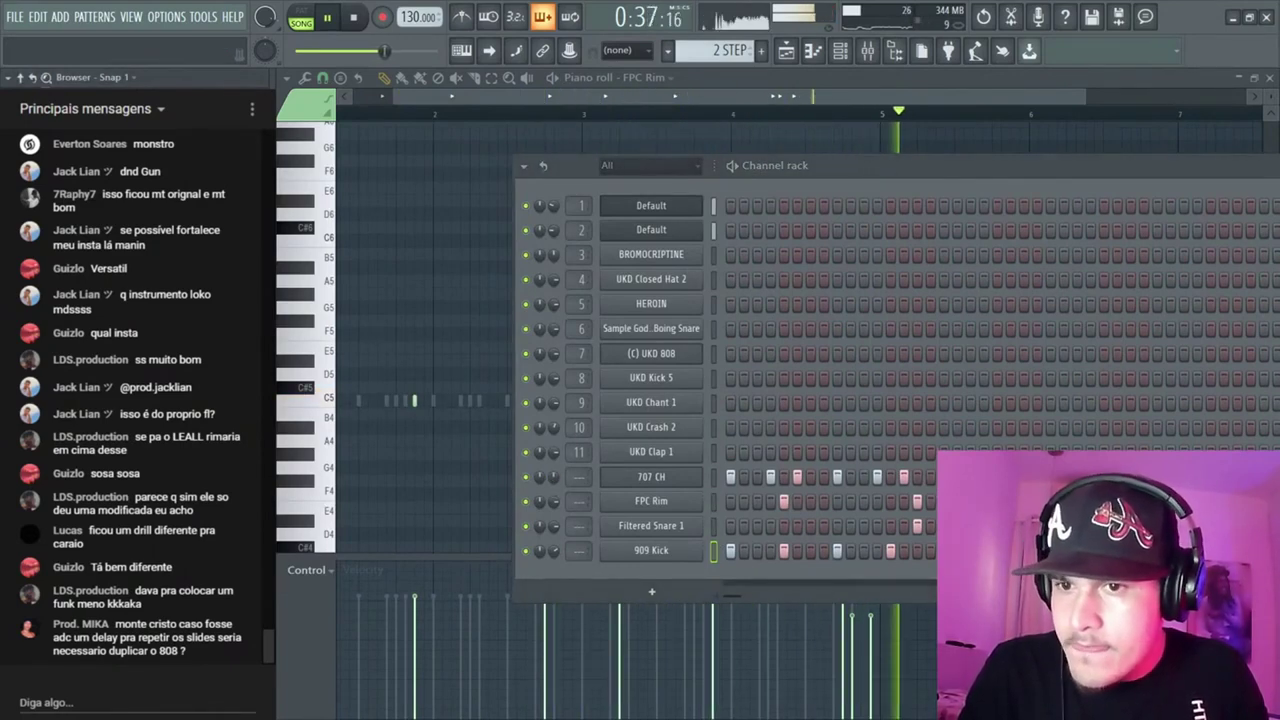
left_click_drag(788, 578, 742, 580)
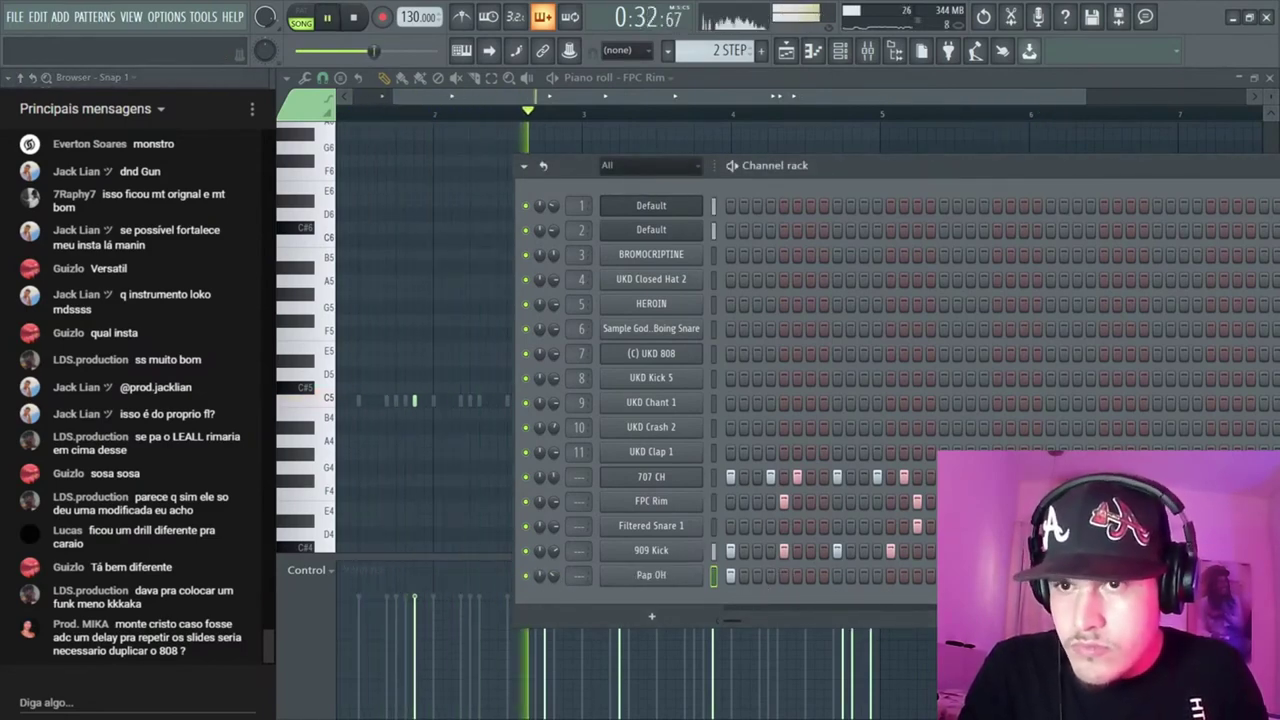
left_click_drag(374, 289, 688, 585)
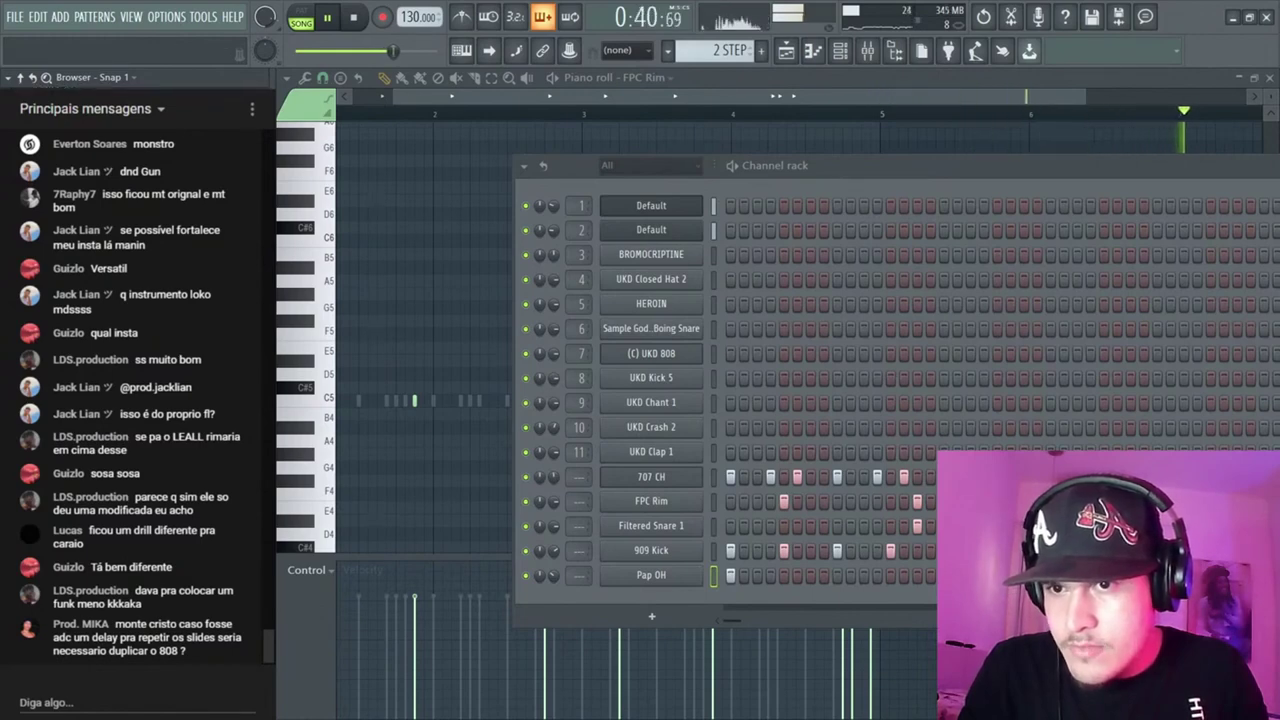
Add a Glotch CH channel with hits on every fourth step, starting from step 3
left_click_drag(760, 603, 732, 603)
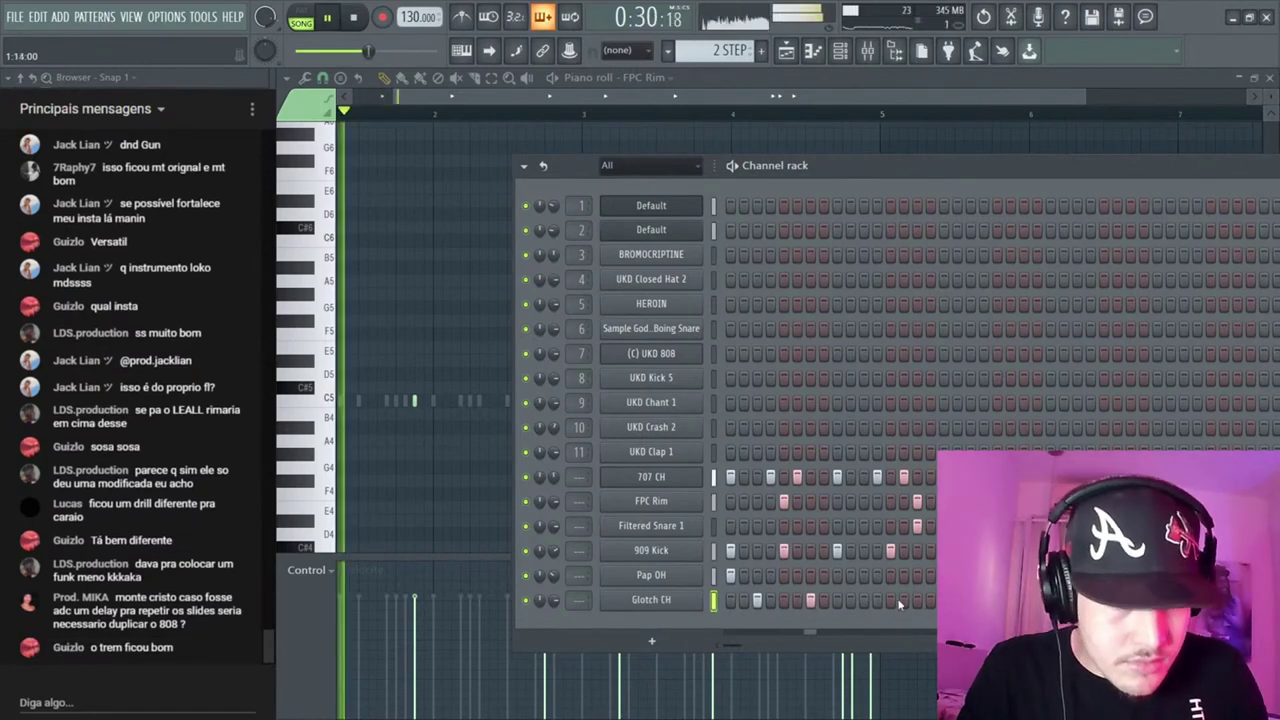
key("space")
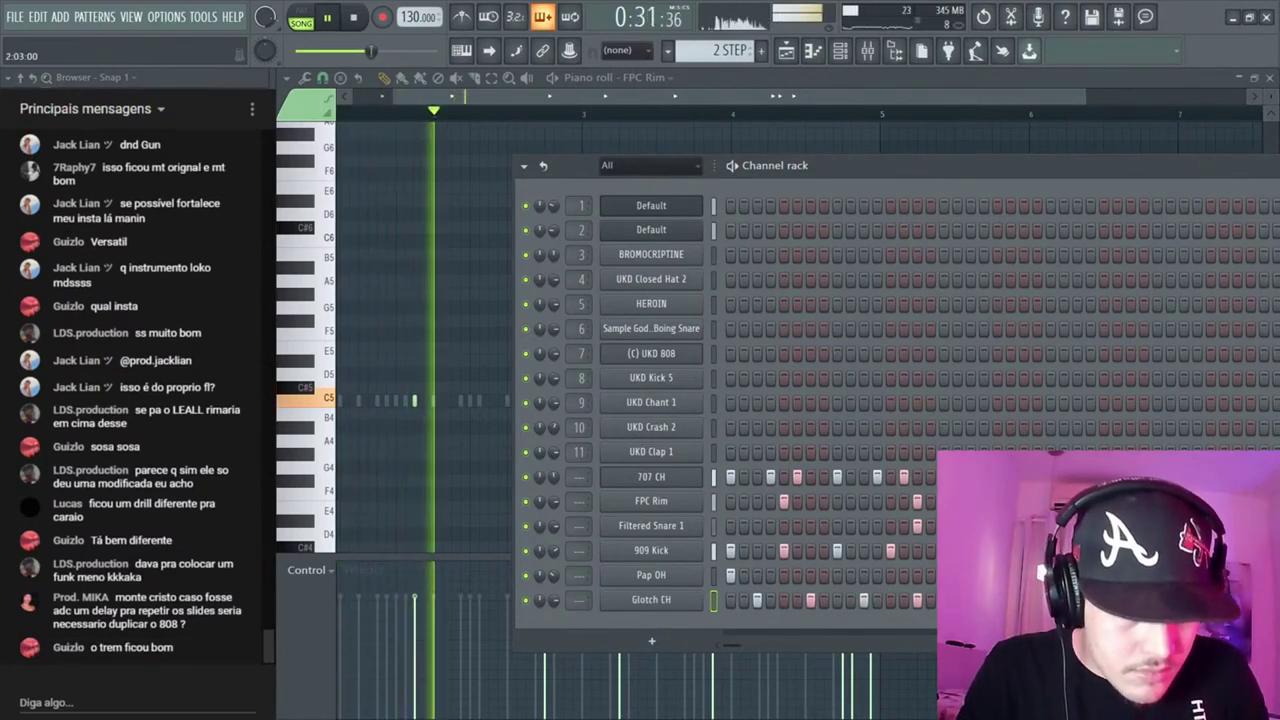
key("space")
key("space")
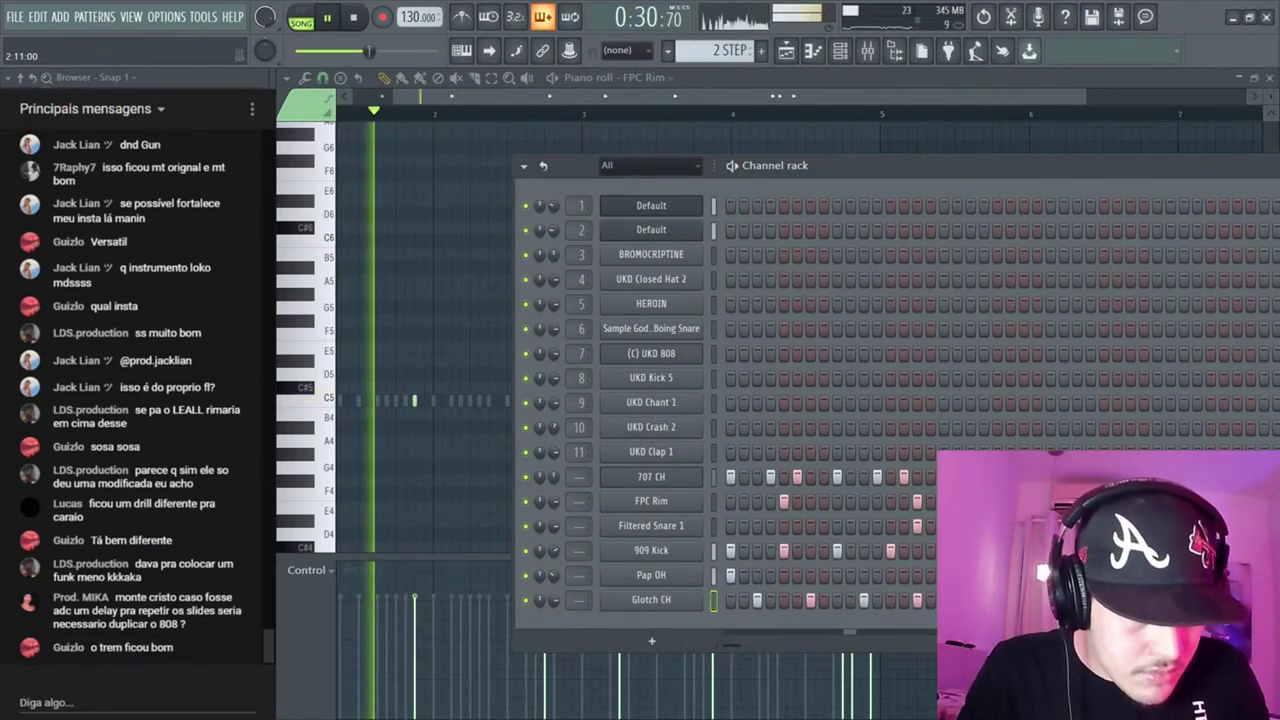
double_click(1106, 156)
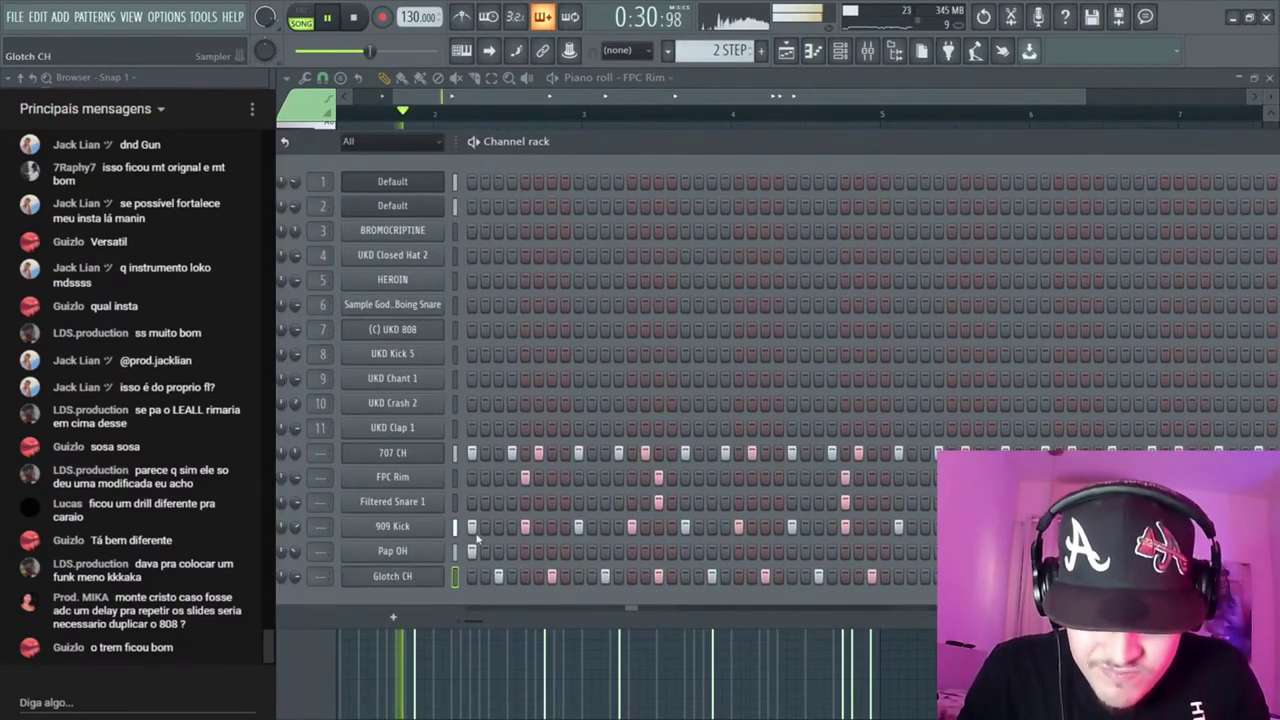
Duplicate the two bars of Glotch CH notes on C5 in the piano roll repeatedly, continuing past bar 6
key("F7")
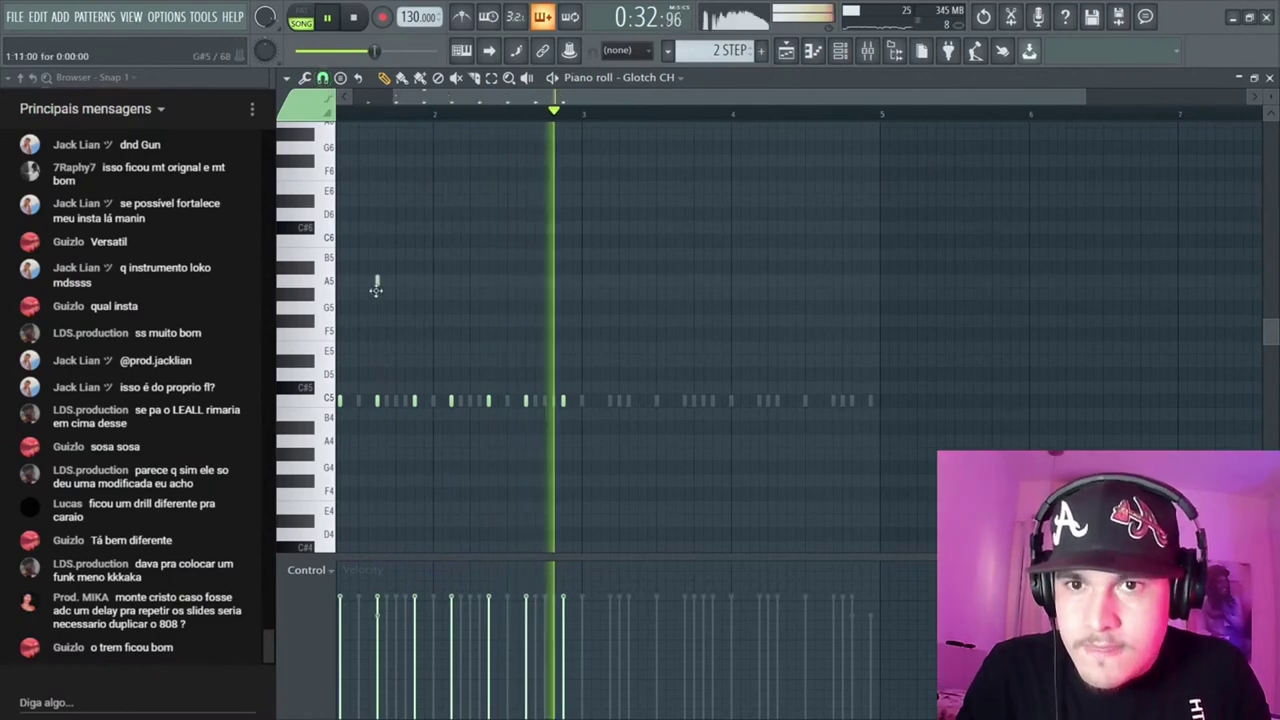
left_click(363, 95)
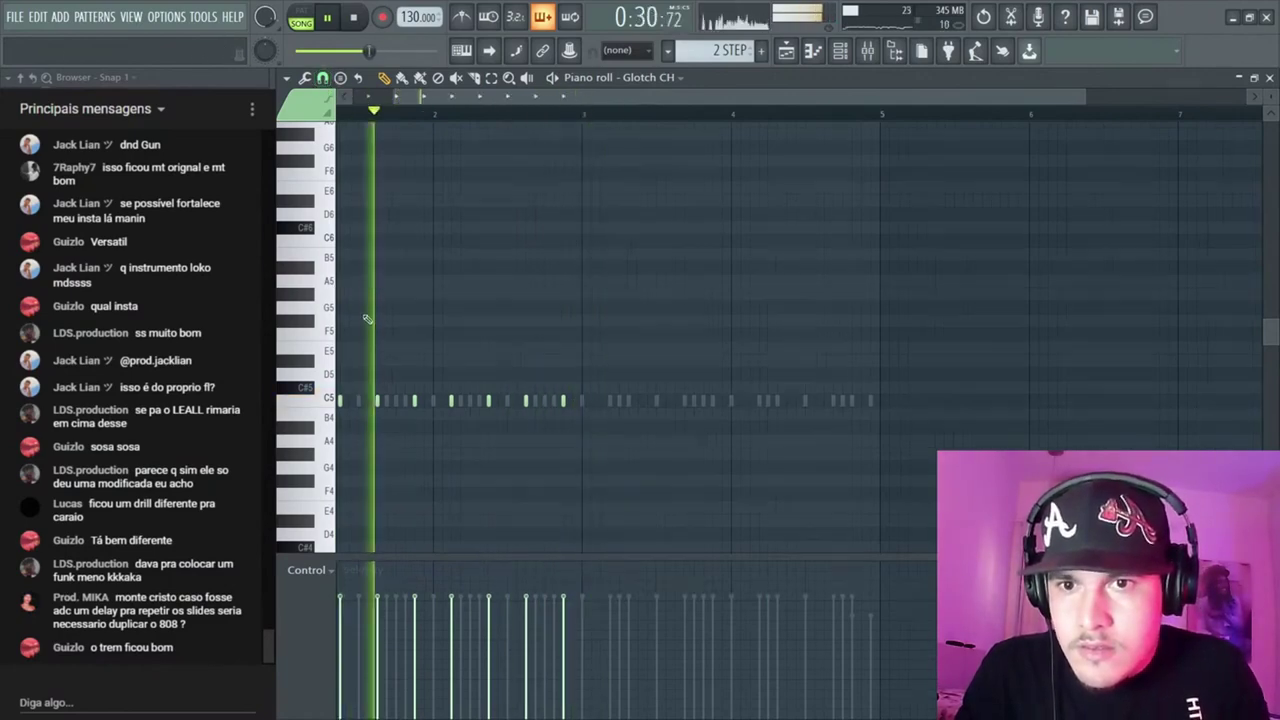
left_click_drag(350, 118, 614, 125)
key("ctrl+b")
key("ctrl+b")
scroll(646, 272, "down", 3)
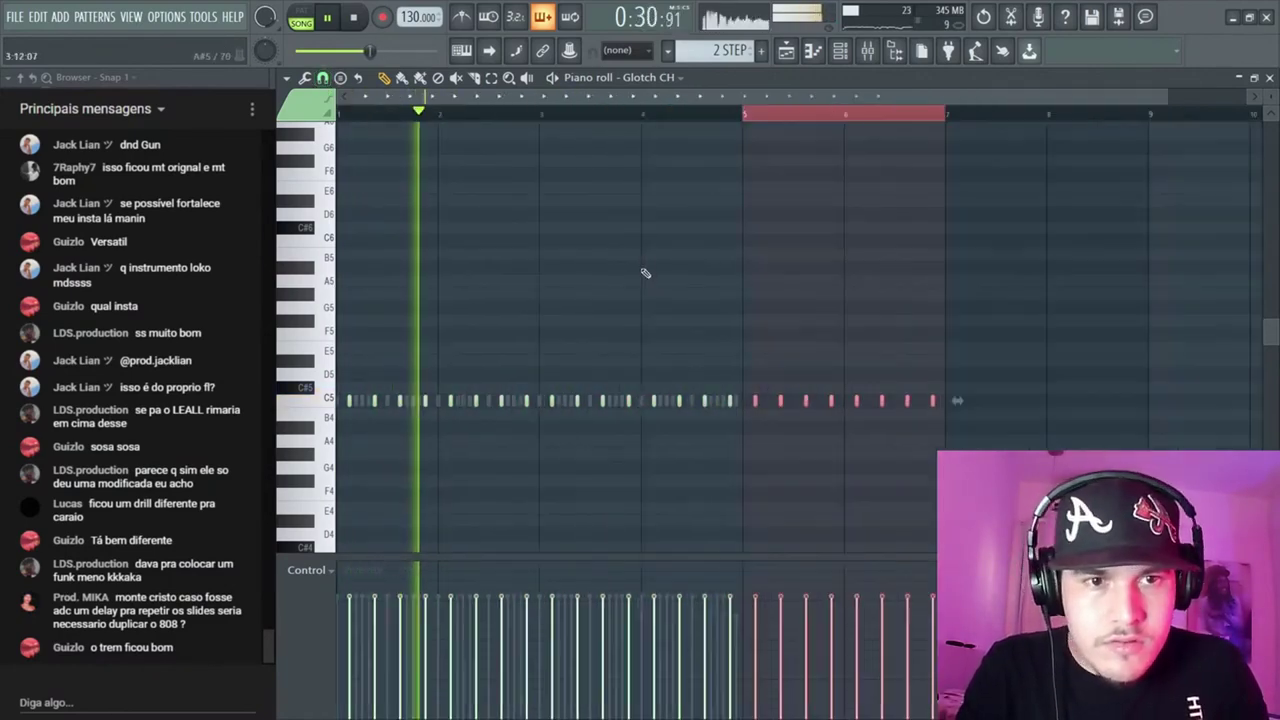
key("ctrl+b")
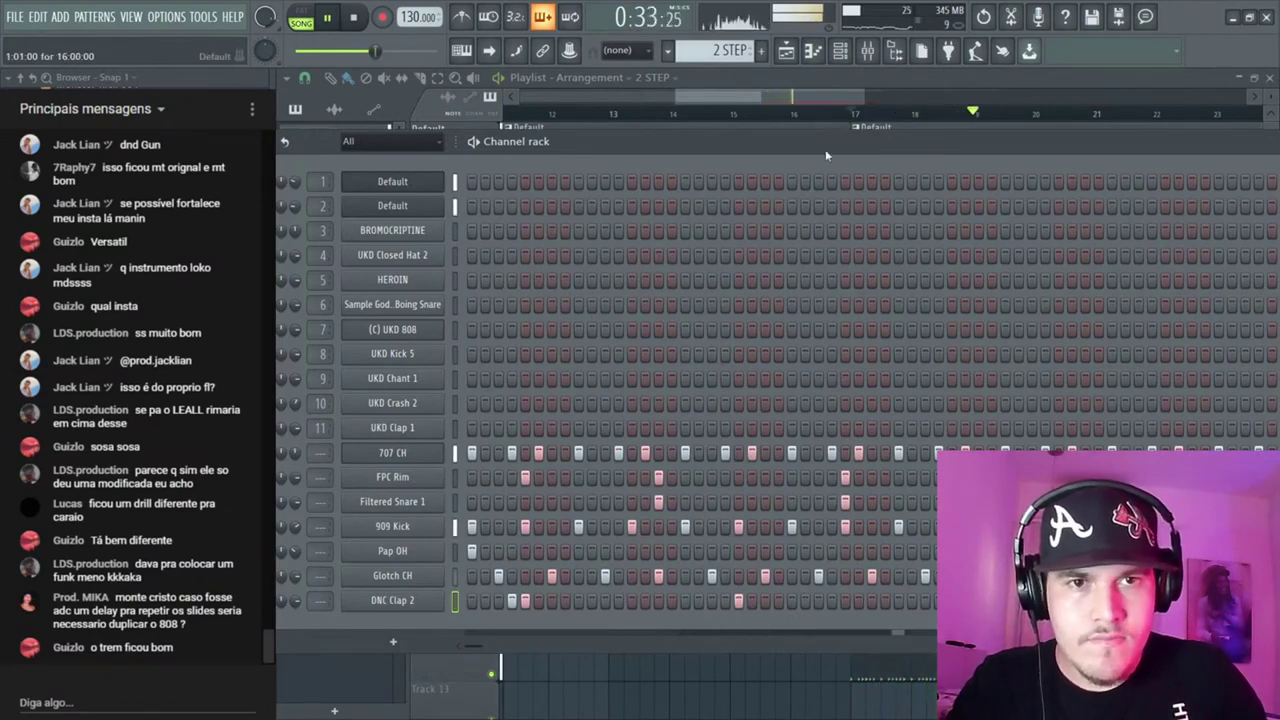
Examine the 707 CH and Glotch CH notes of the 2 STEP pattern across bars 1 to 8 in the piano roll
left_click_drag(826, 150, 514, 124)
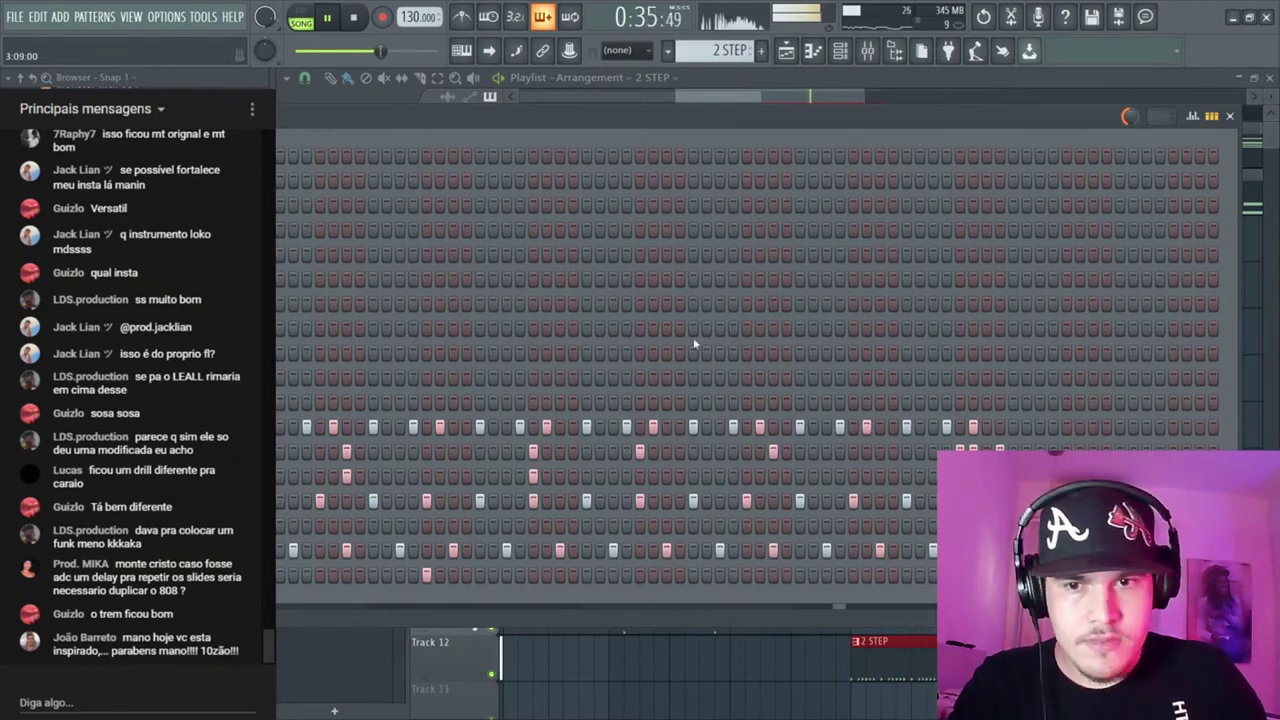
key("F7")
scroll(697, 426, "left", 5)
scroll(760, 403, "down", 6)
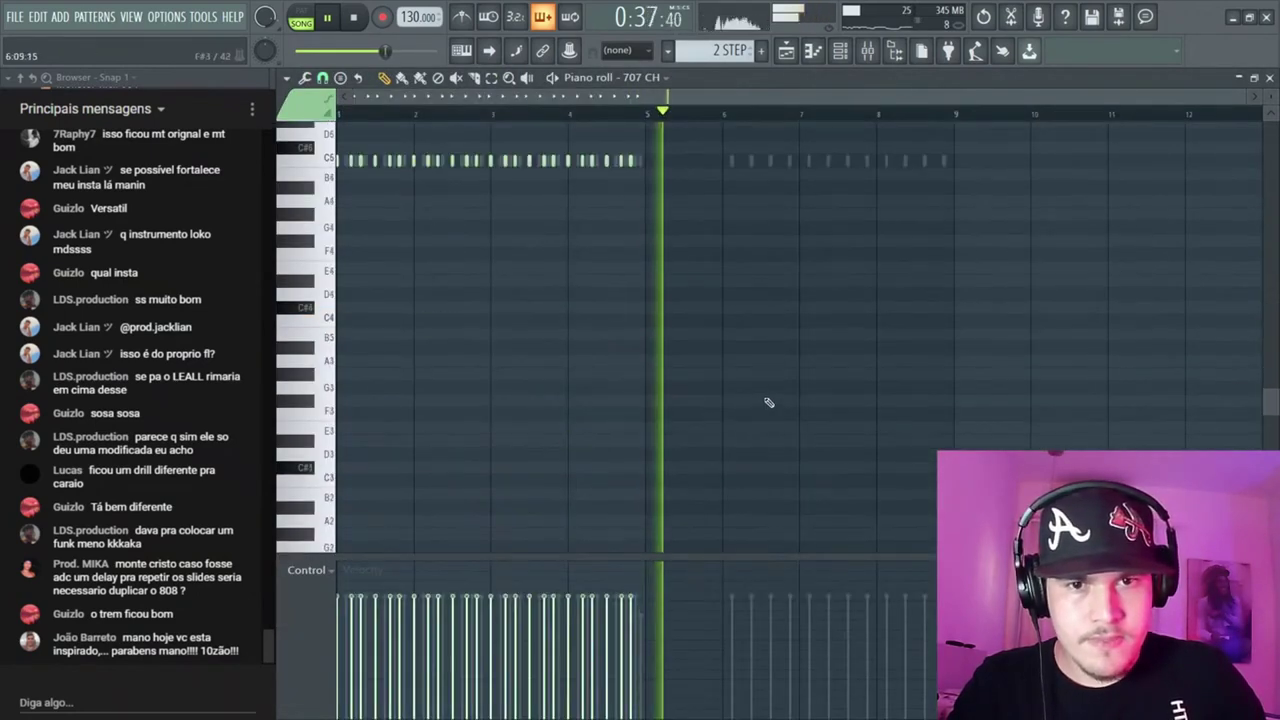
scroll(785, 396, "up", 1)
right_click(733, 202)
right_click(733, 202)
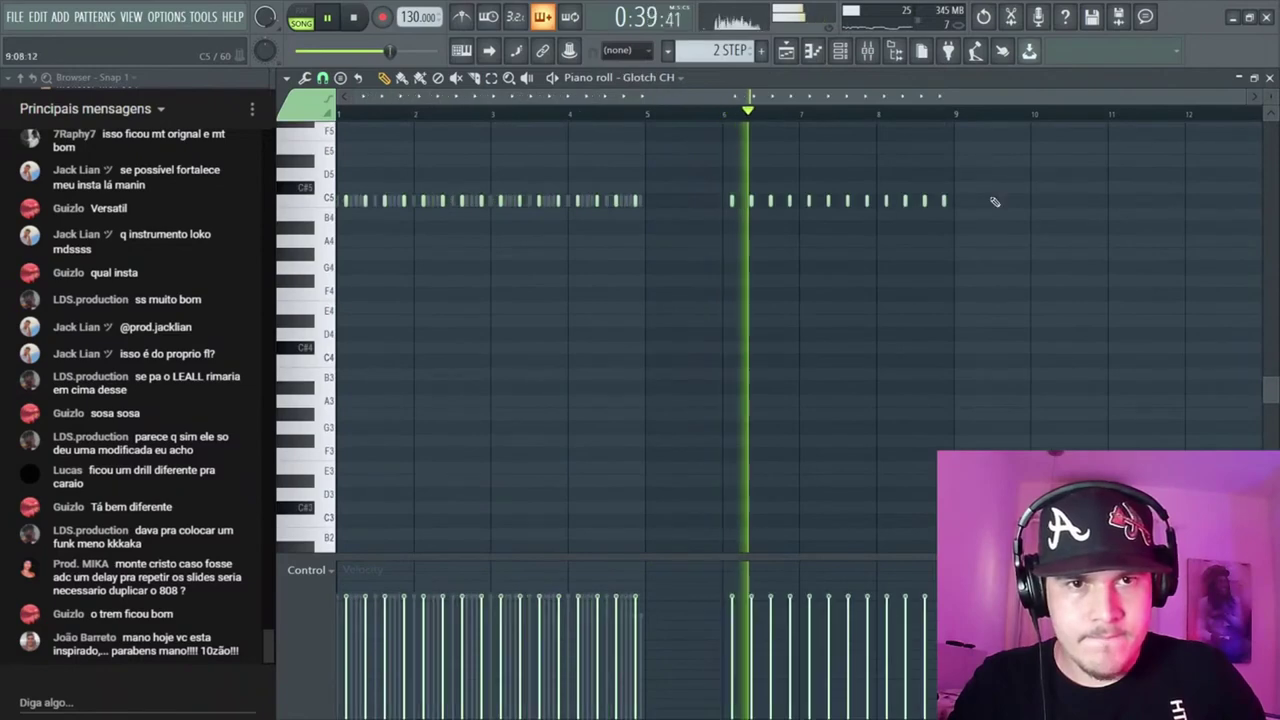
left_click_drag(509, 268, 565, 272)
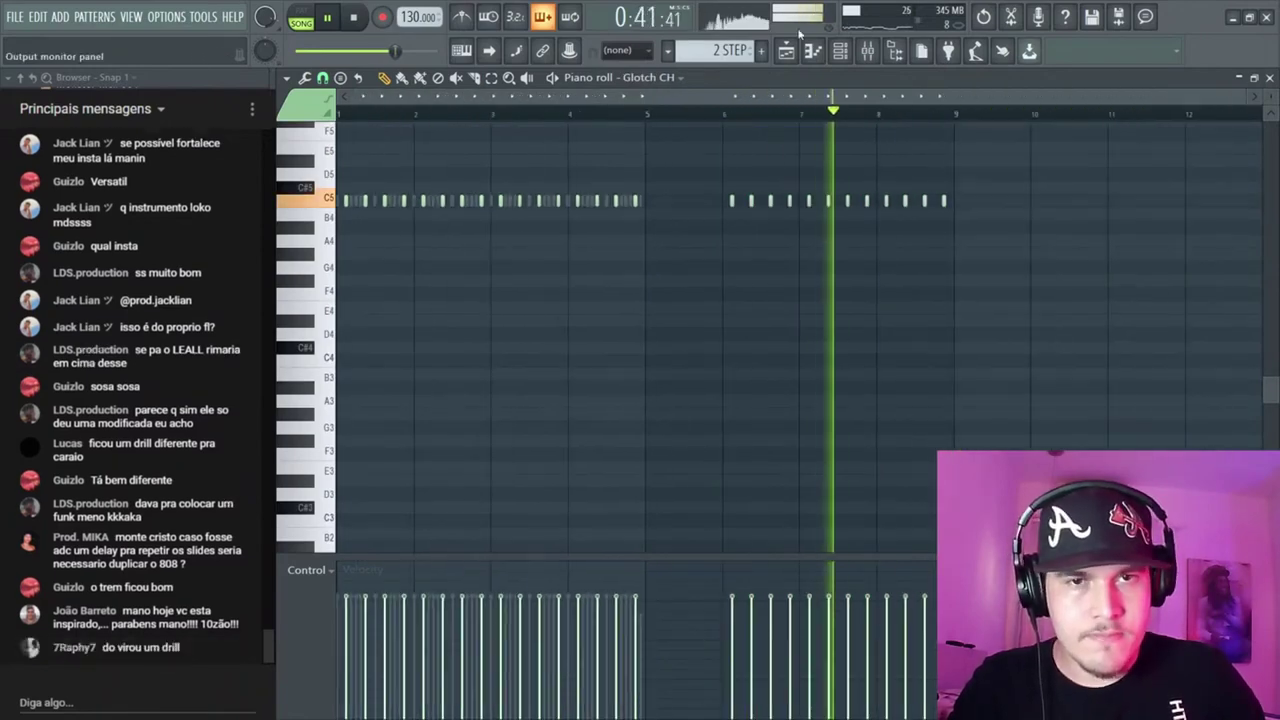
Copy the BROMOCRIPTINE to UKD Clap 1 clips from the first eight bars of the playlist to bar 25
left_click(777, 55)
scroll(694, 234, "down", 4)
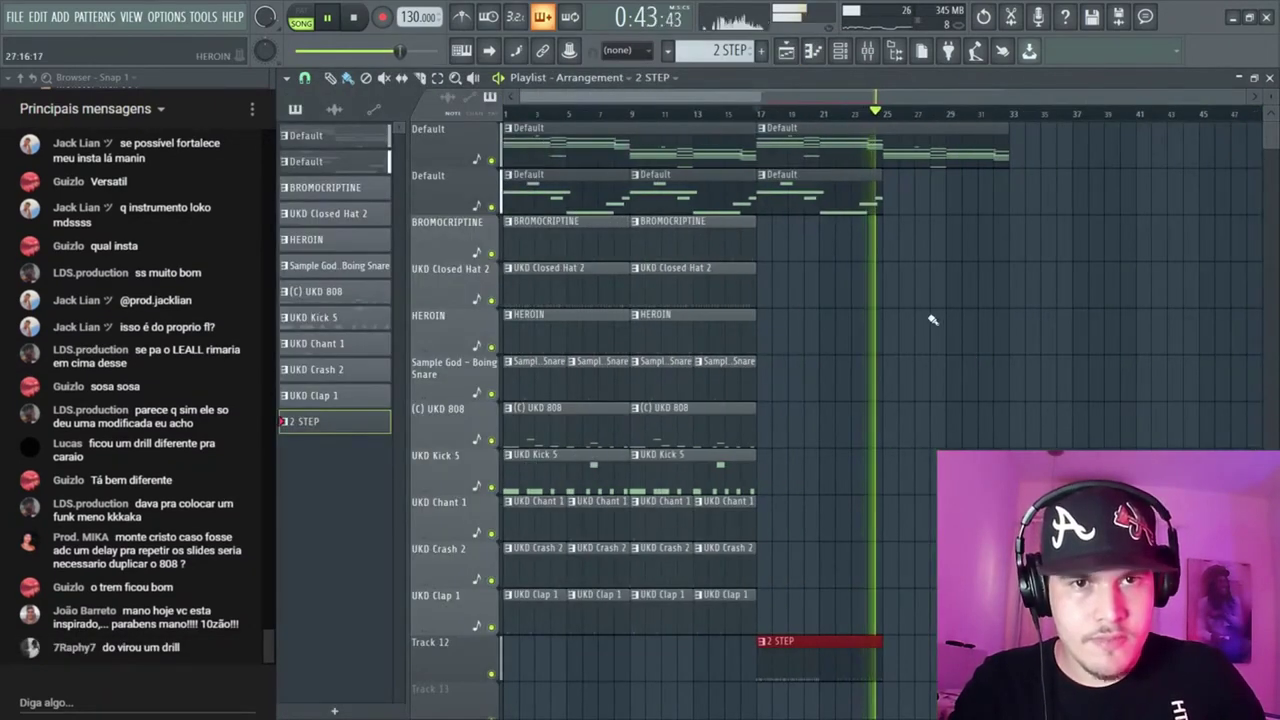
scroll(927, 314, "down", 5)
scroll(880, 330, "up", 1)
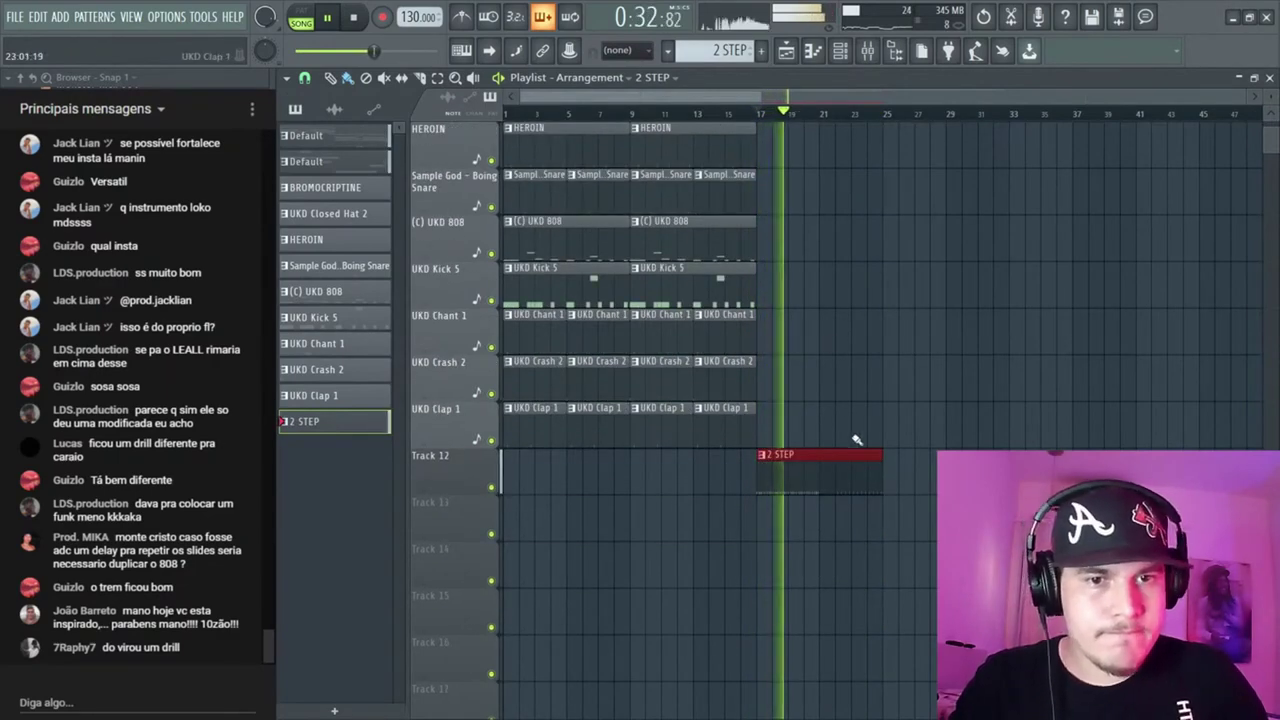
scroll(820, 435, "up", 4)
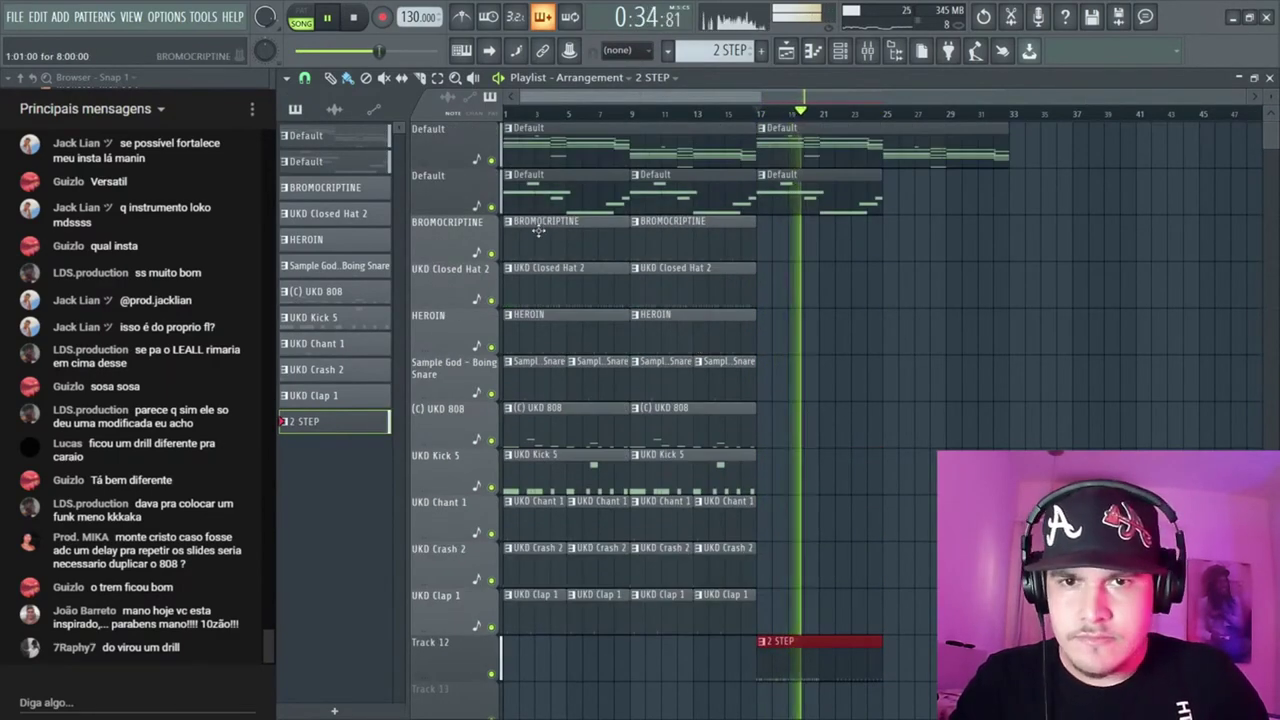
left_click_drag(537, 231, 462, 708)
left_click_drag(607, 636, 915, 229)
scroll(935, 252, "up", 3)
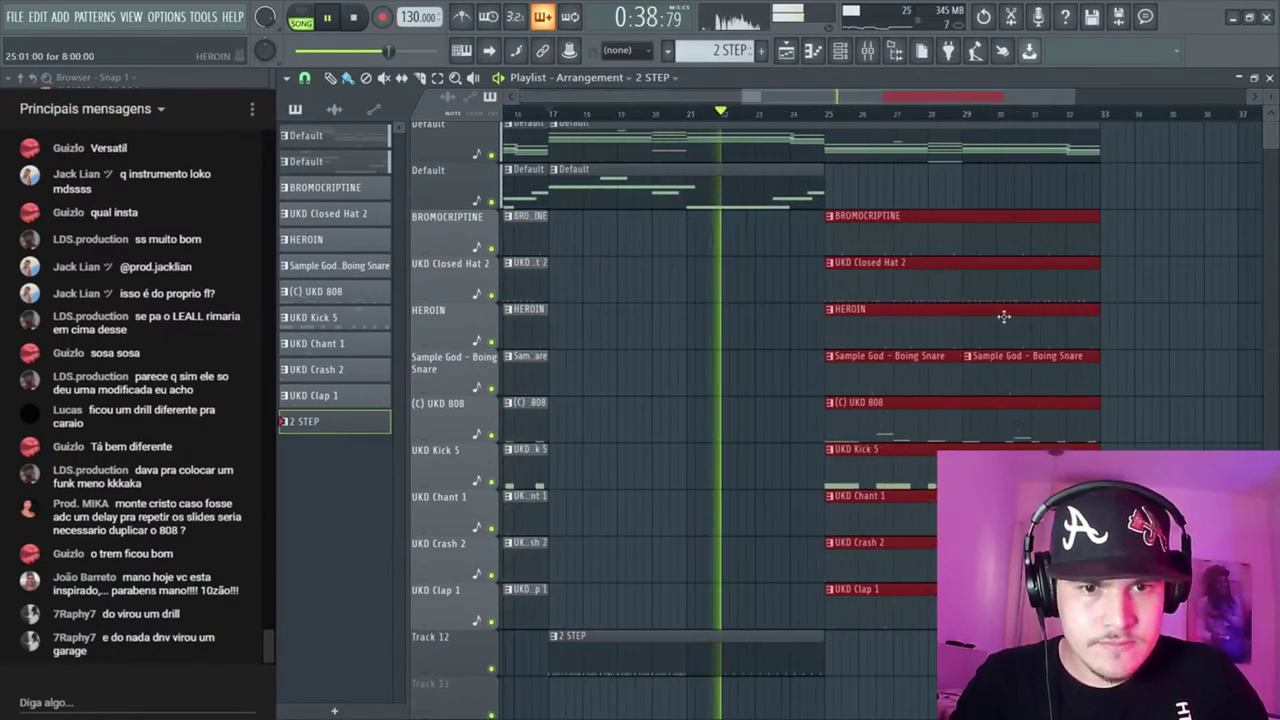
left_click(1107, 280, "ctrl")
scroll(833, 205, "up", 2)
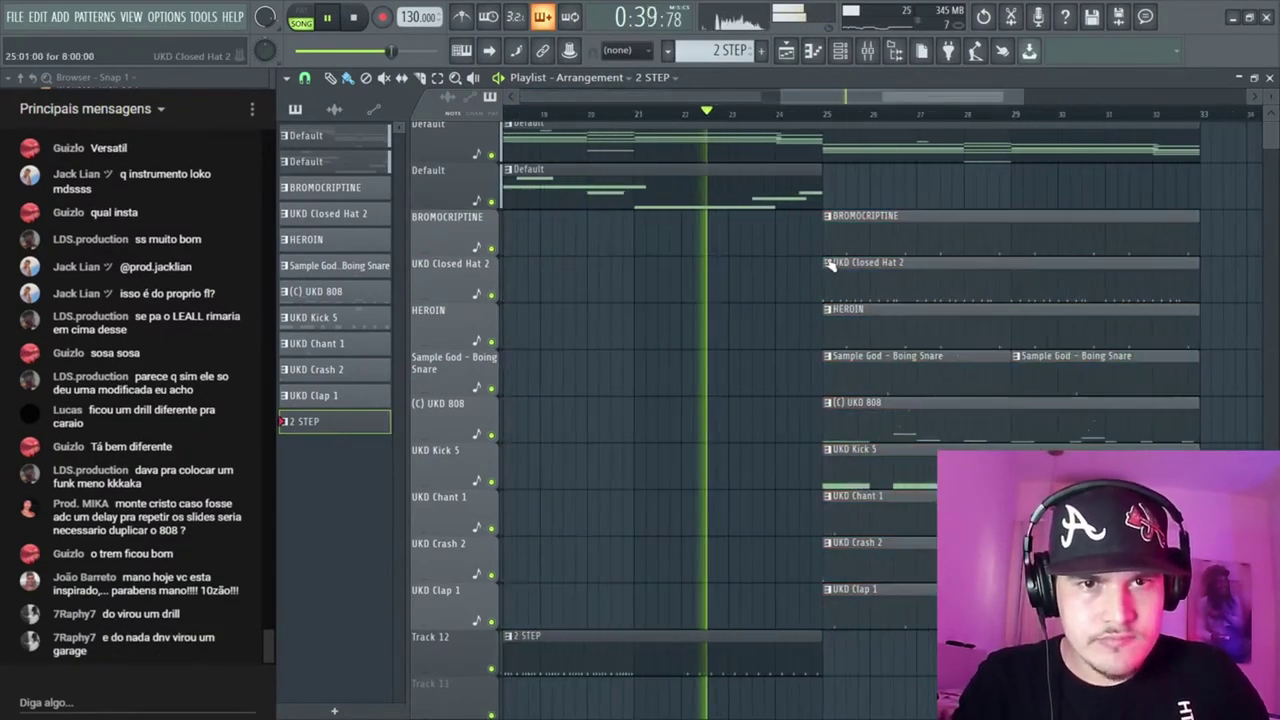
Examine the playlist transition from the 2 STEP section into the copied drums at bar 25
left_click(786, 191)
scroll(852, 194, "down", 2)
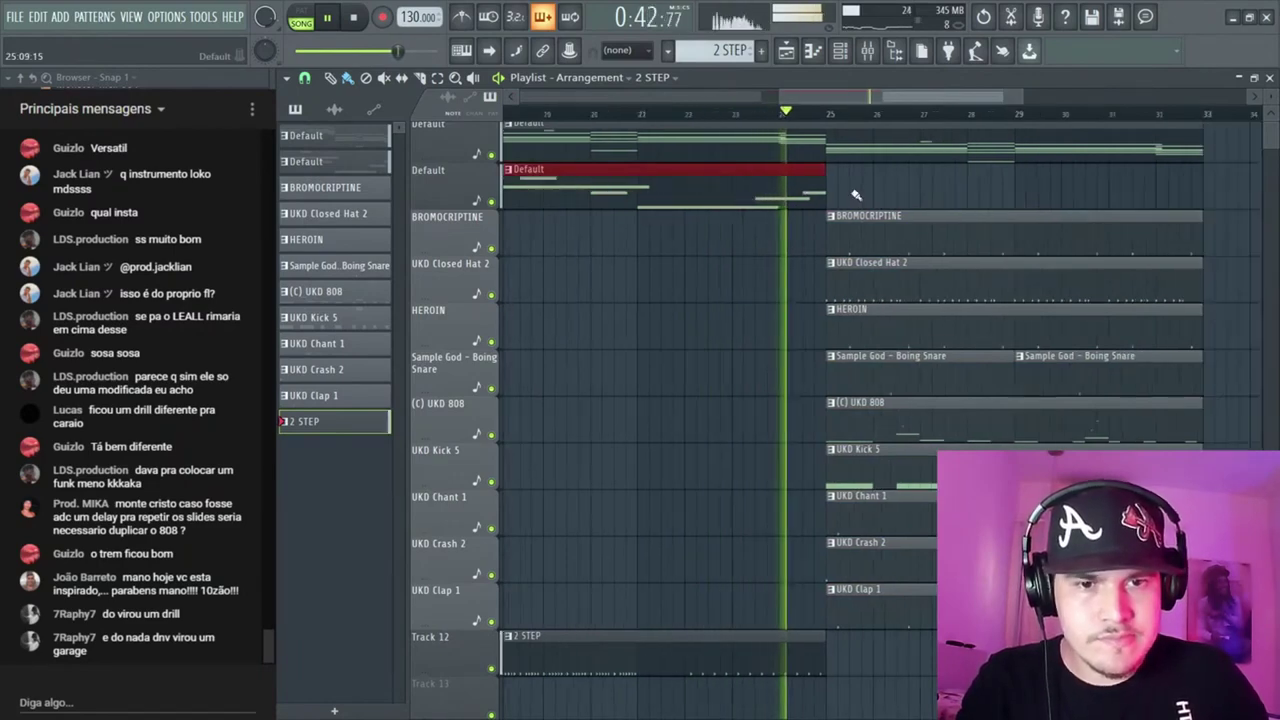
scroll(885, 237, "up", 3)
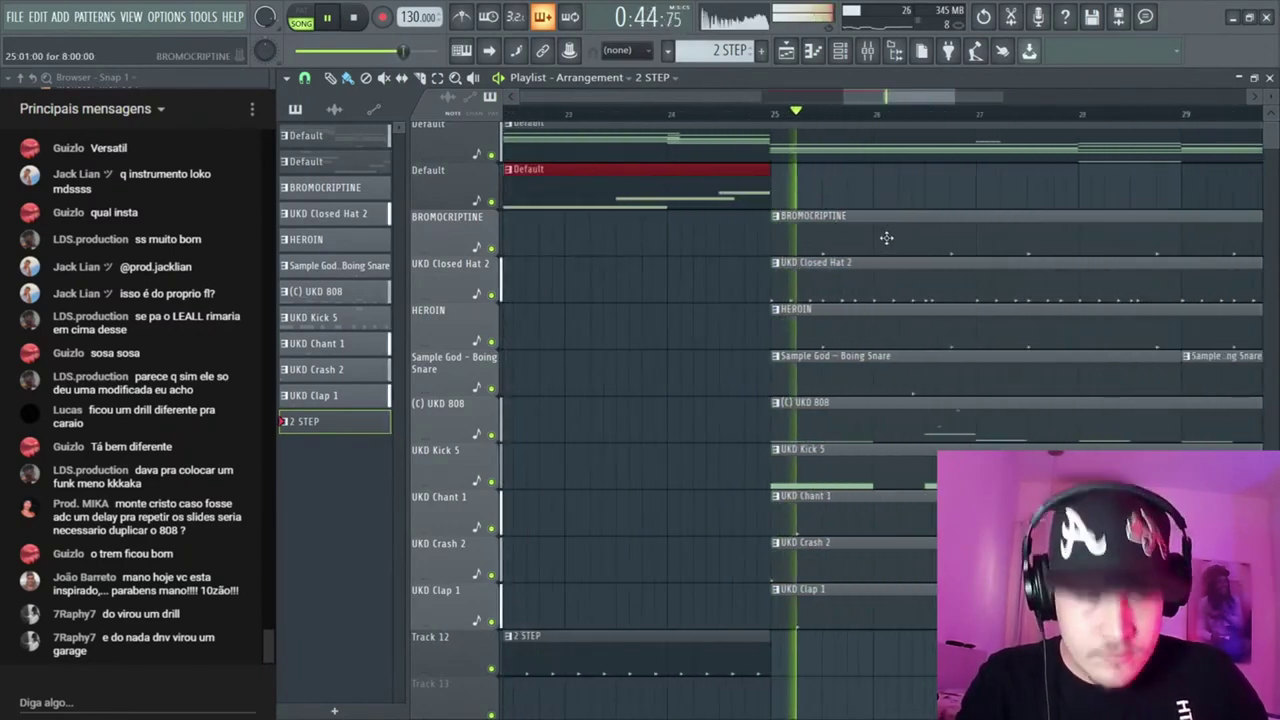
scroll(885, 237, "down", 3)
scroll(885, 237, "up", 2)
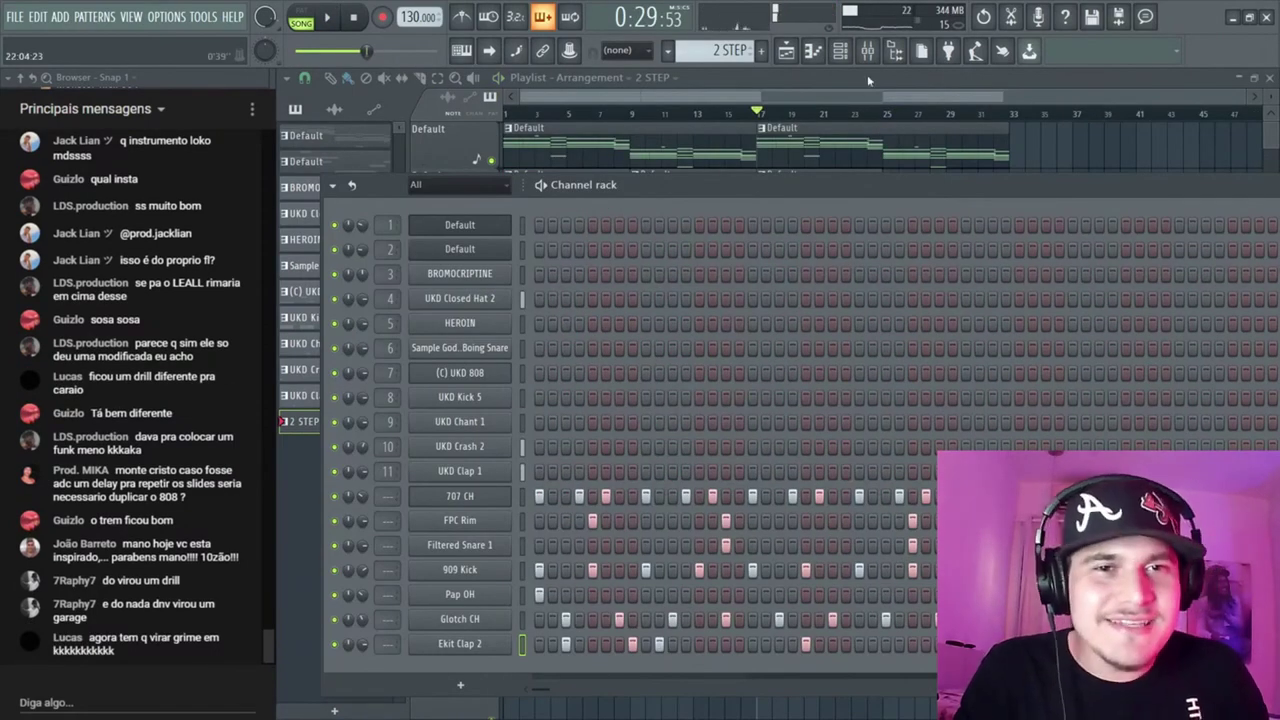
Remove the copied drum and 808 clips from bar 25 onward and start a new empty pattern
left_click(868, 80)
scroll(949, 423, "up", 3)
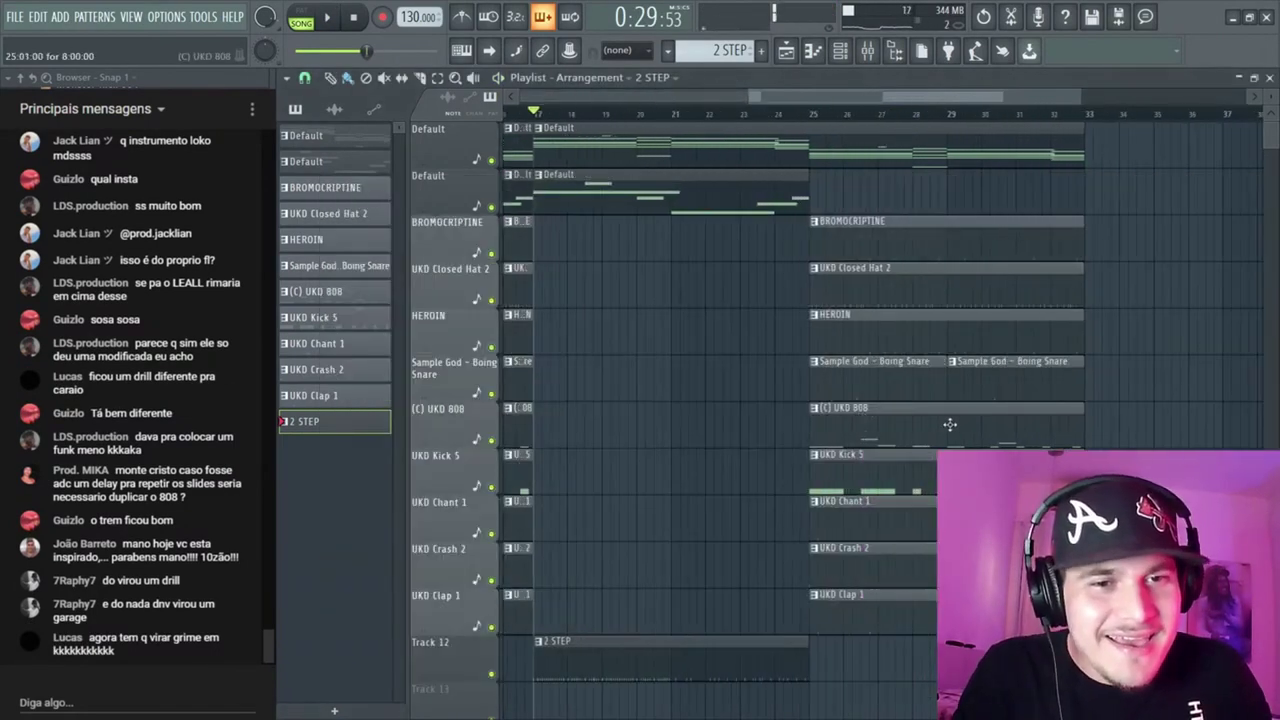
left_click_drag(875, 234, 1086, 662)
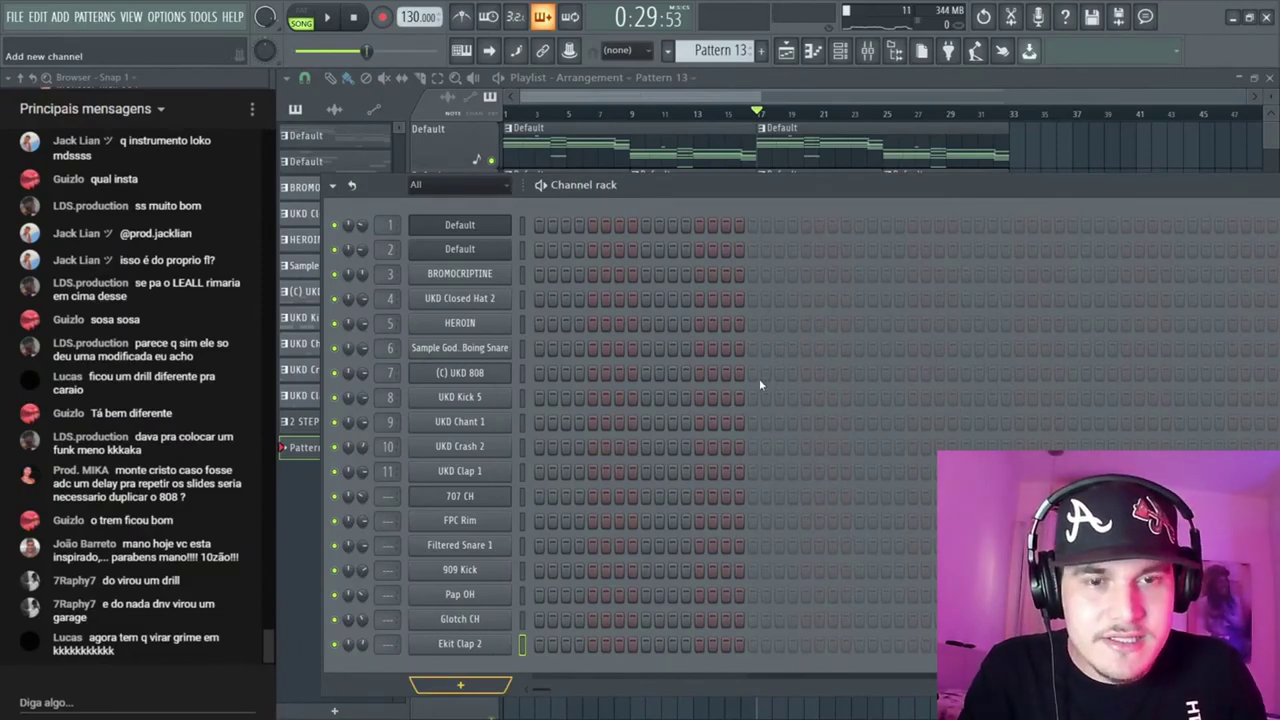
Add a Sawer synth channel and load the FG 2600 Bass 2 preset from its Bass bank
left_click(782, 467)
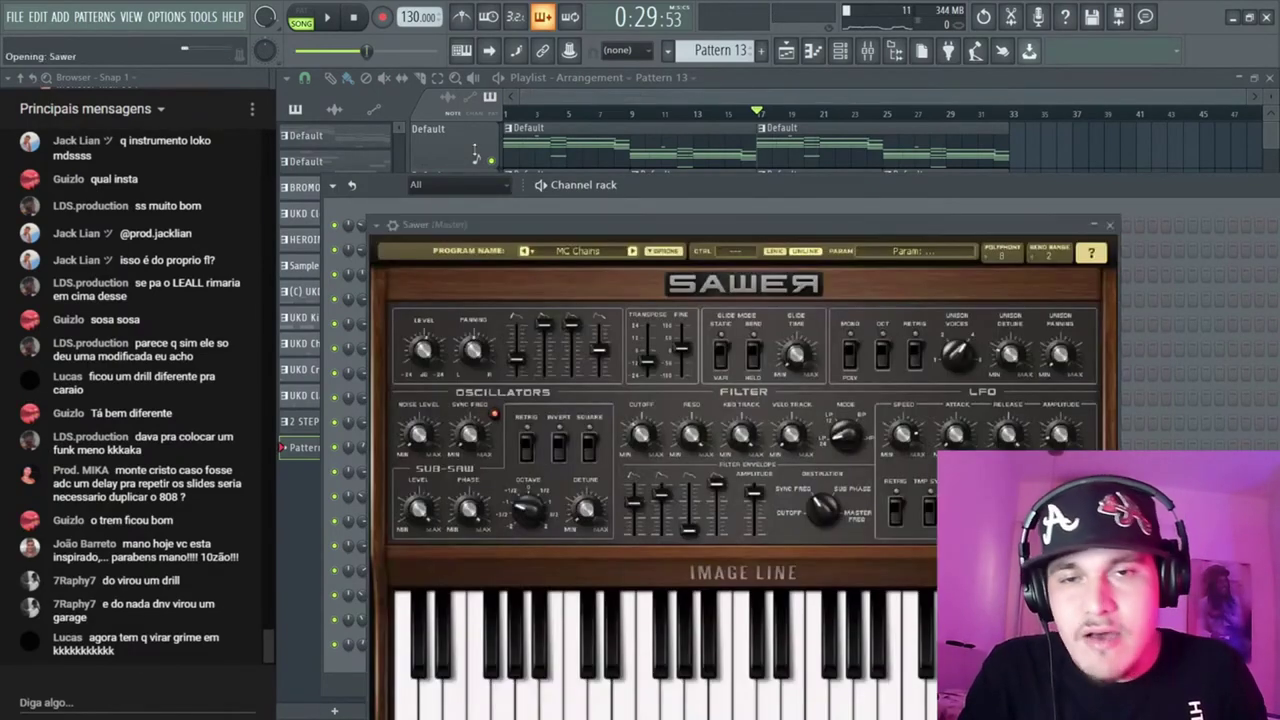
left_click(570, 252)
left_click(600, 392)
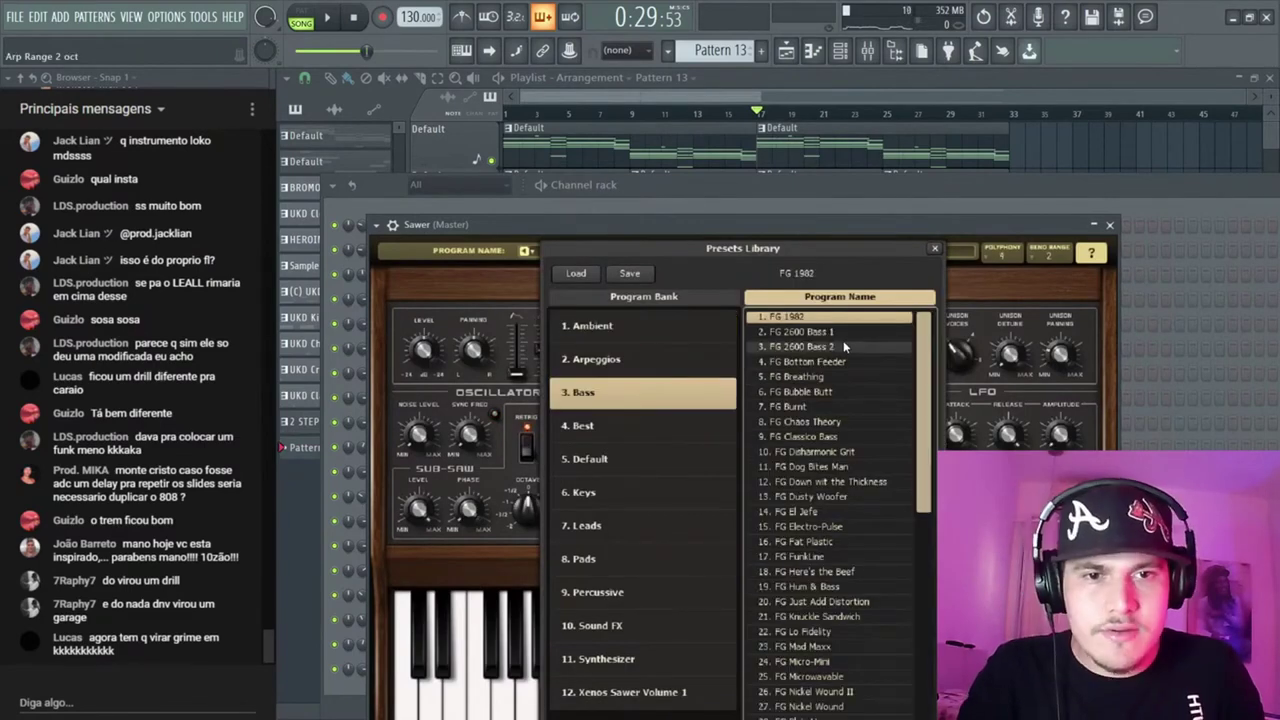
left_click(790, 331)
left_click(743, 218)
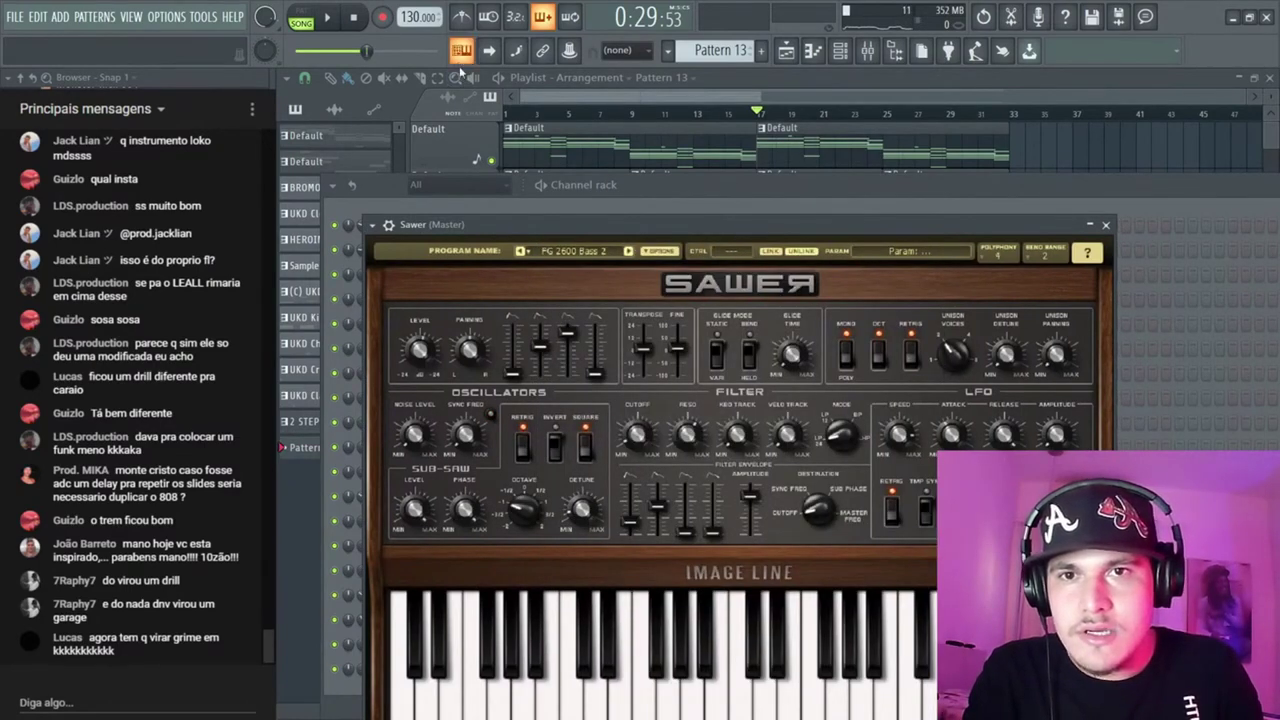
Audition other Sawer bass presets over the playing beat and choose FG Nickel Wound II
key("space")
left_click(628, 251)
left_click(520, 251)
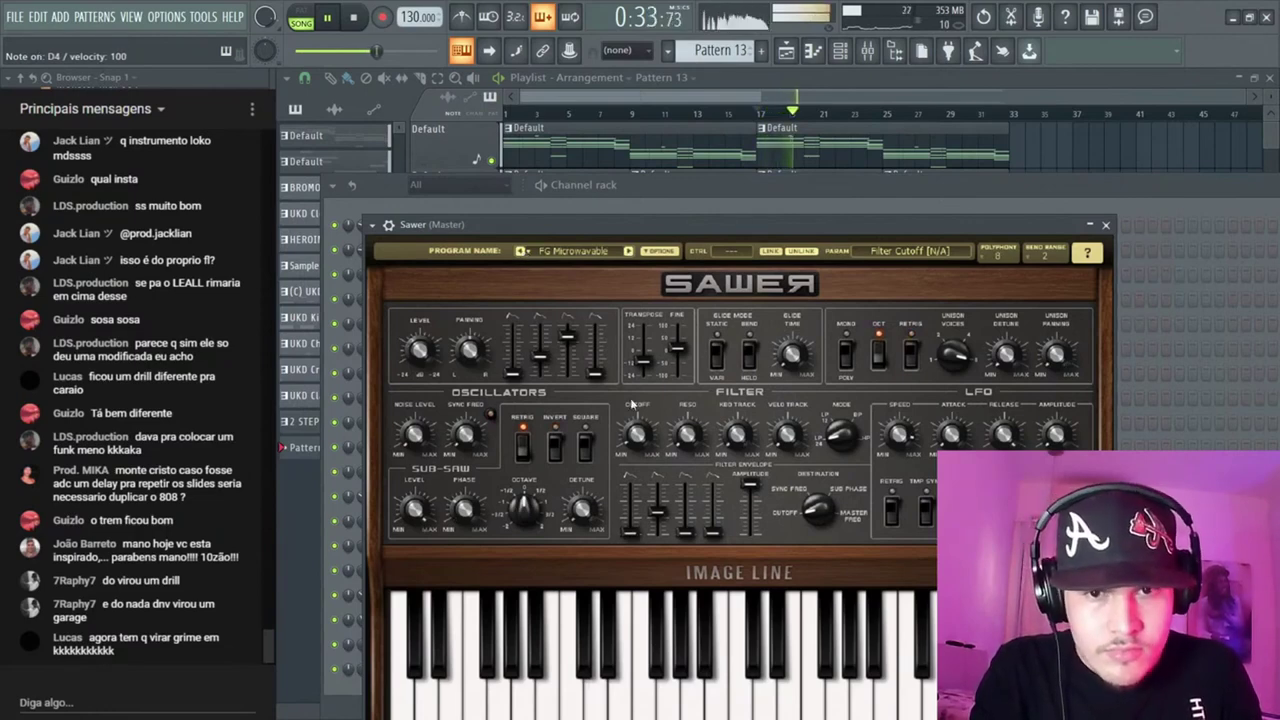
left_click(628, 251)
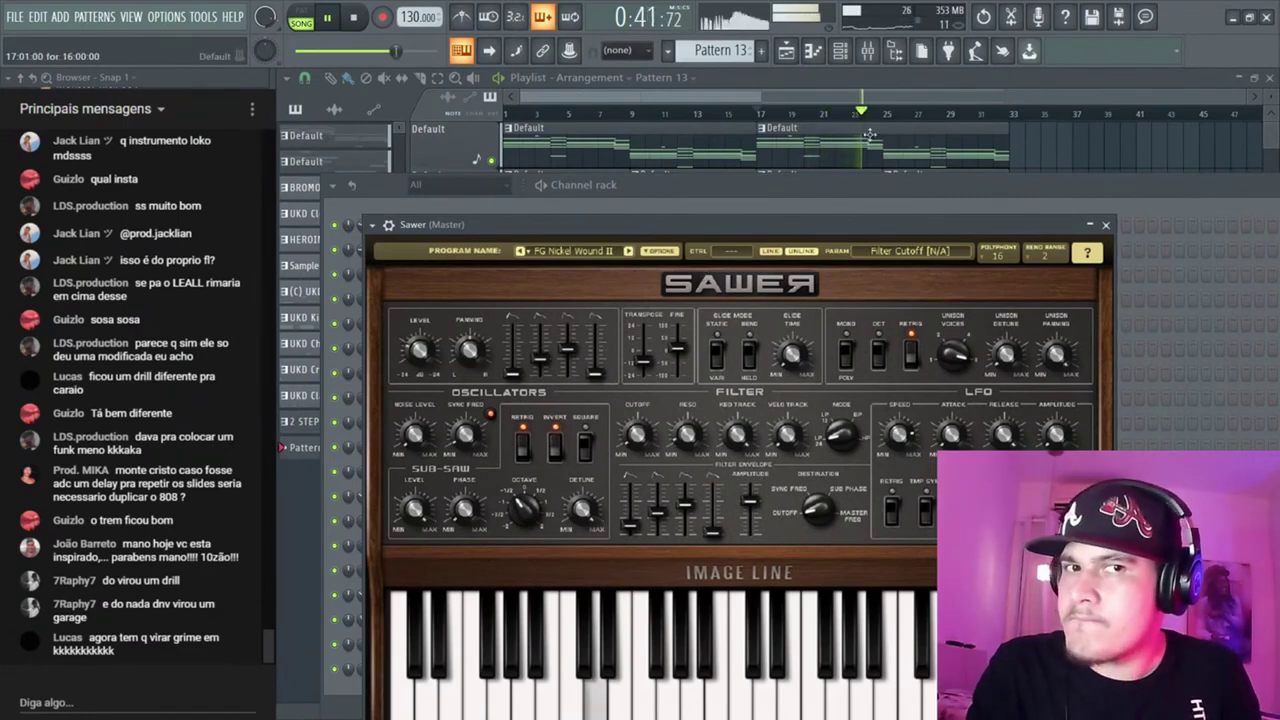
key("Escape")
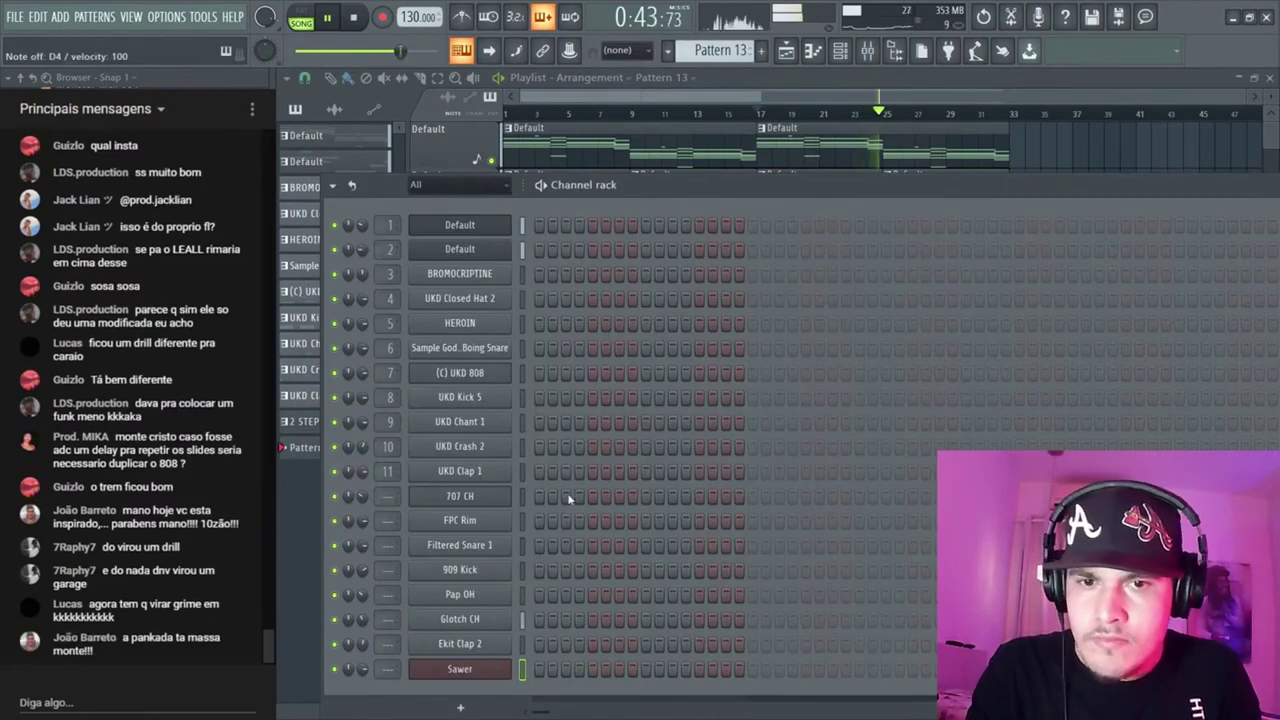
Write a Sawer bass phrase in bar 1 of Pattern 13 with four short C#5 notes followed by a longer B4
key("F7")
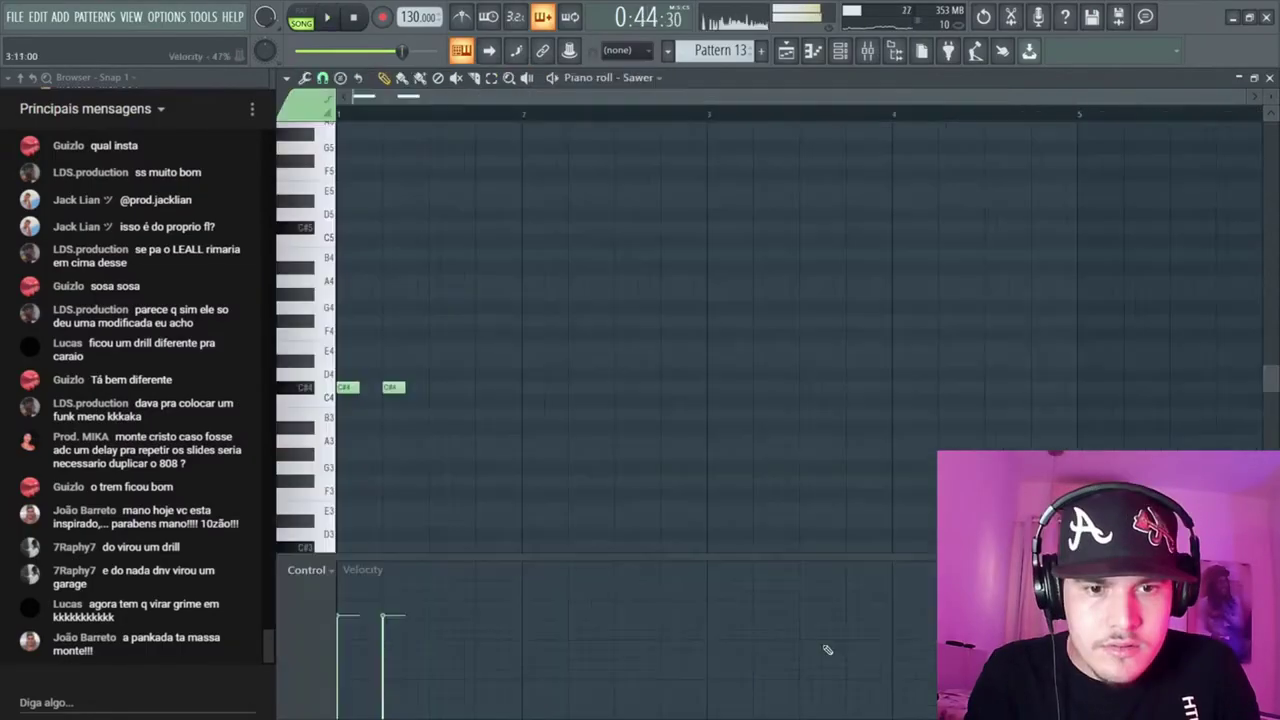
scroll(409, 403, "up", 2)
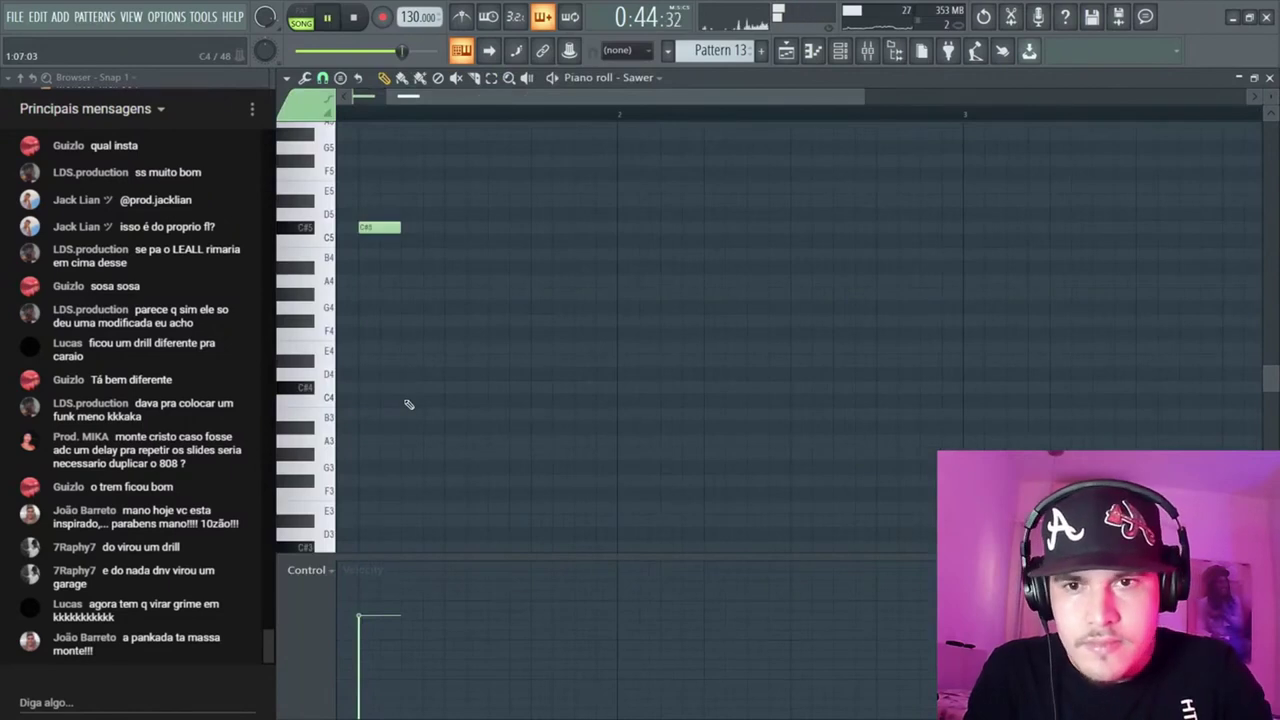
left_click_drag(575, 290, 632, 335)
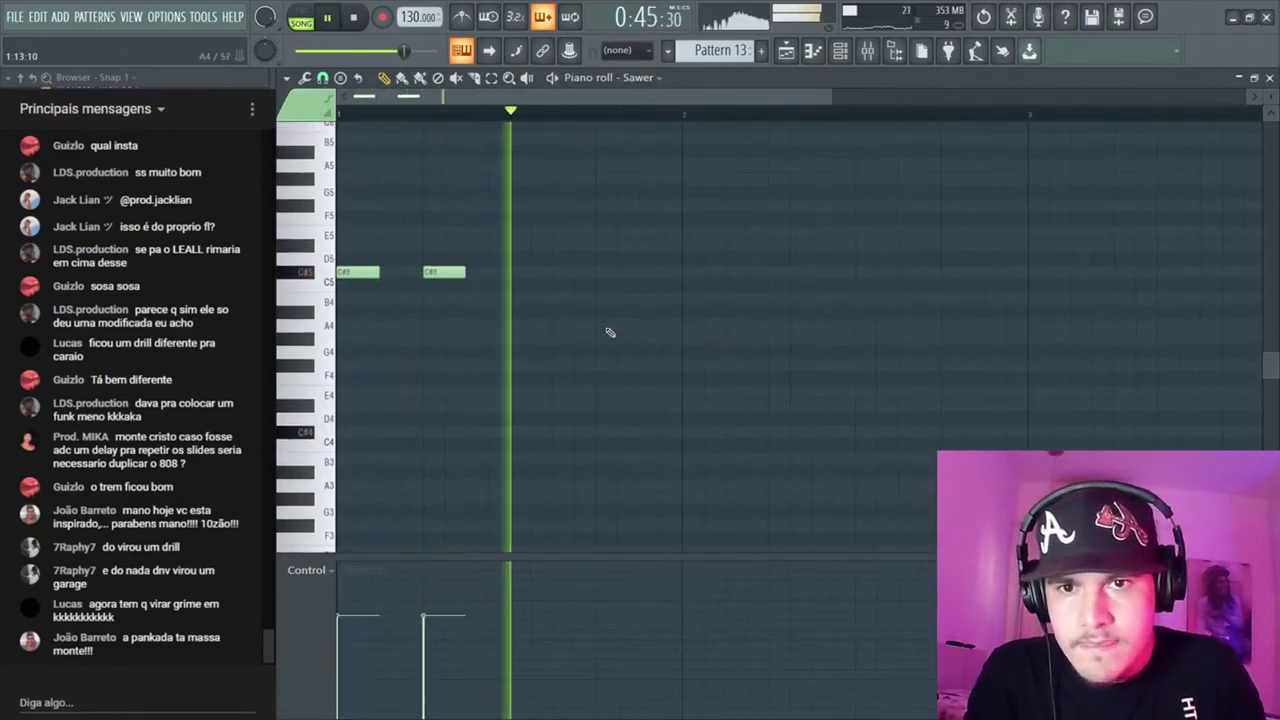
left_click(494, 274)
left_click(566, 274)
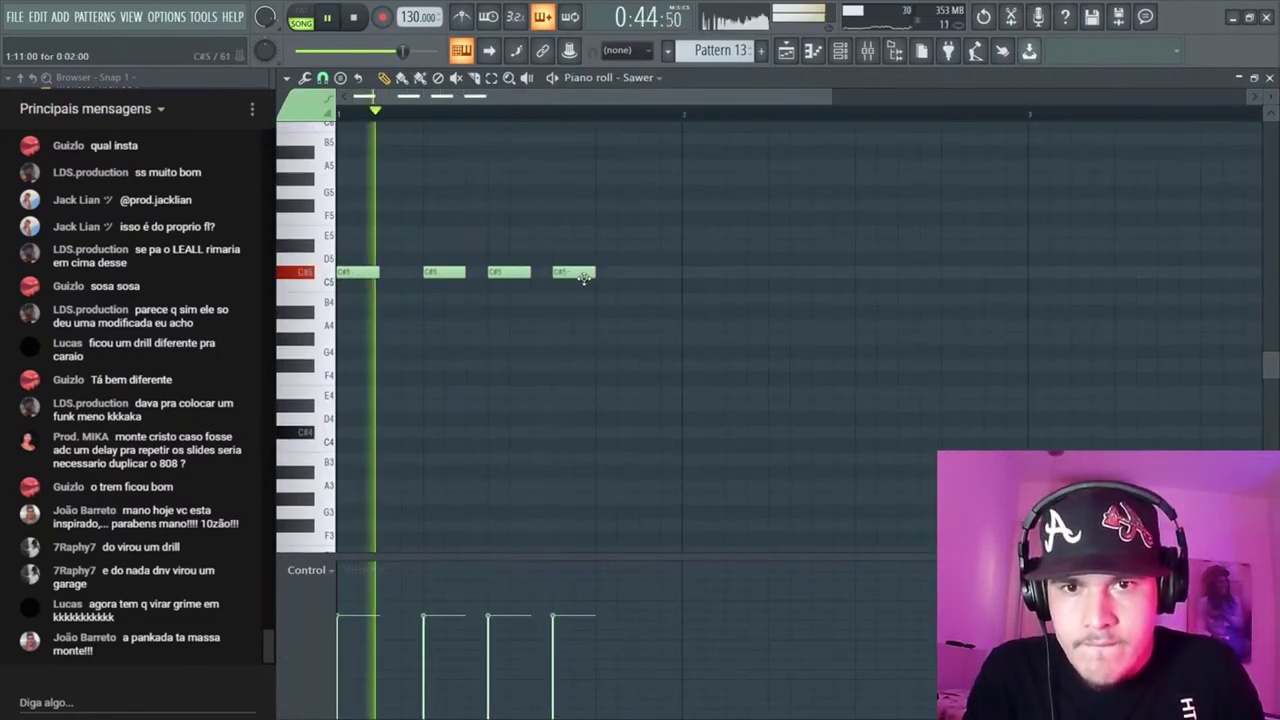
left_click_drag(584, 277, 562, 275)
left_click(602, 274)
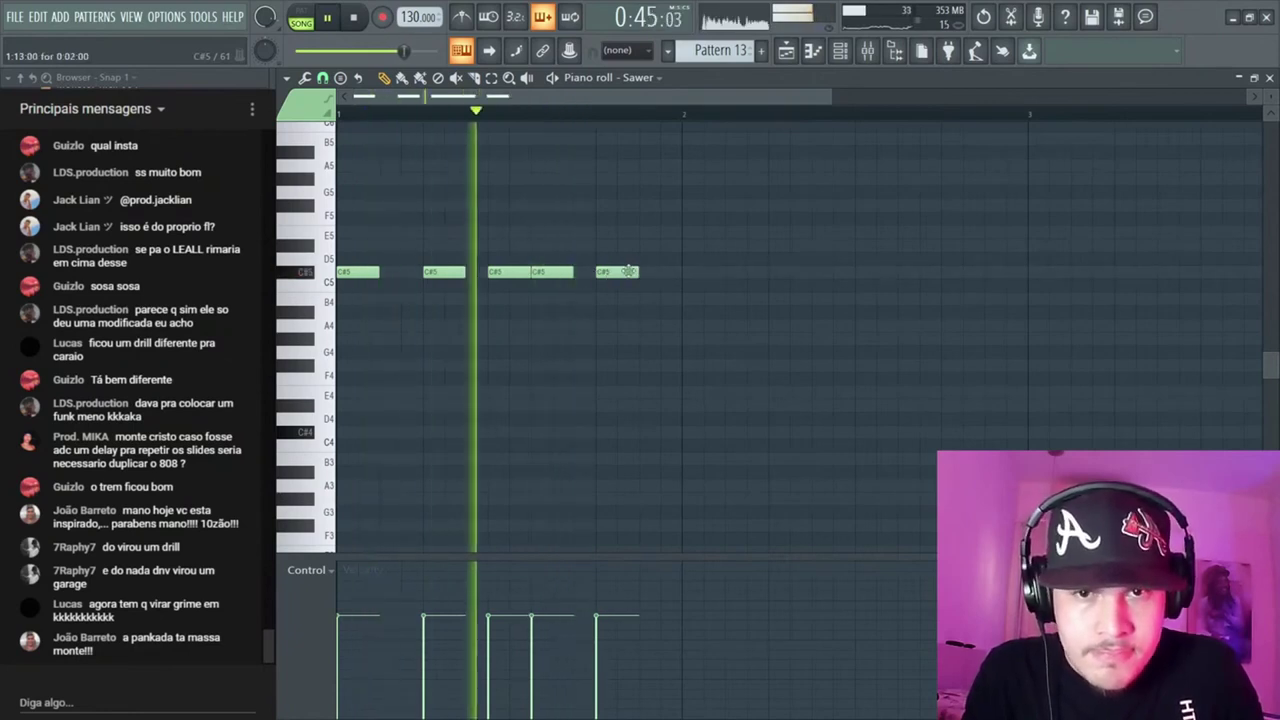
left_click_drag(630, 273, 686, 299)
Repeat the bar 1 phrase in bar 2 without its opening C#5, and duplicate both bars into bars 3 and 4
key("ctrl+b")
left_click(769, 226, "ctrl")
right_click(710, 272)
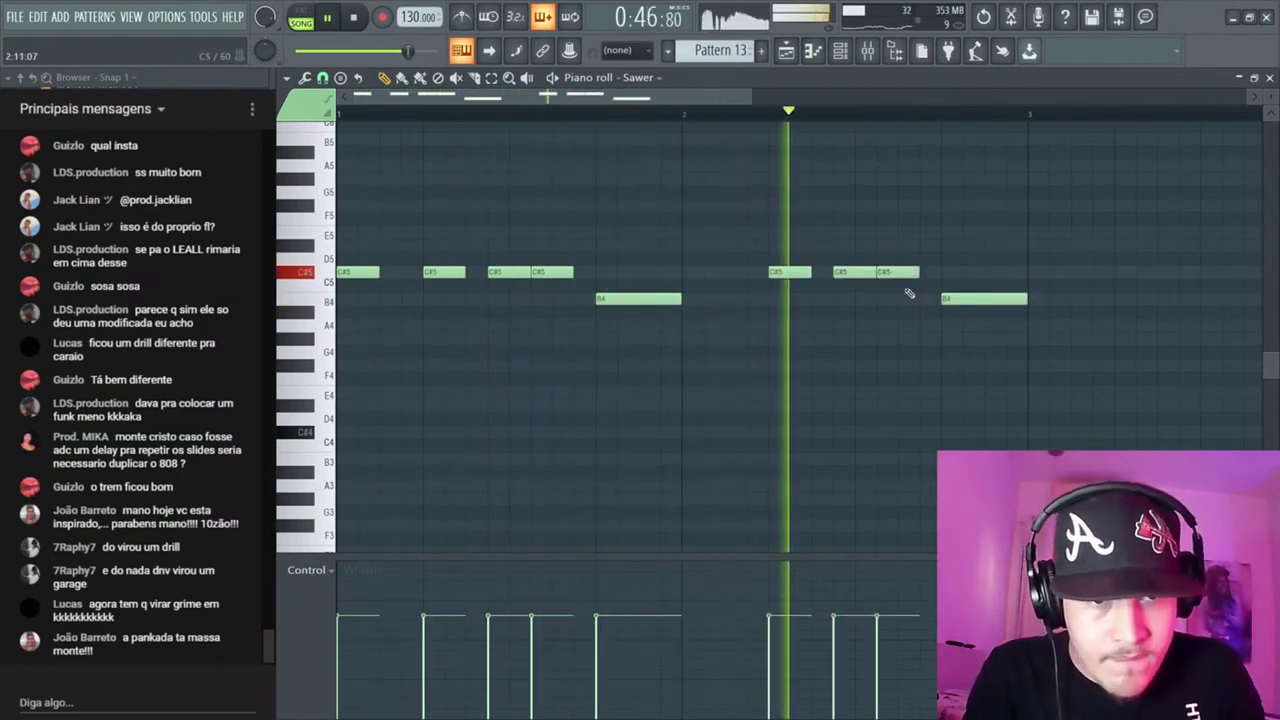
key("ctrl+a")
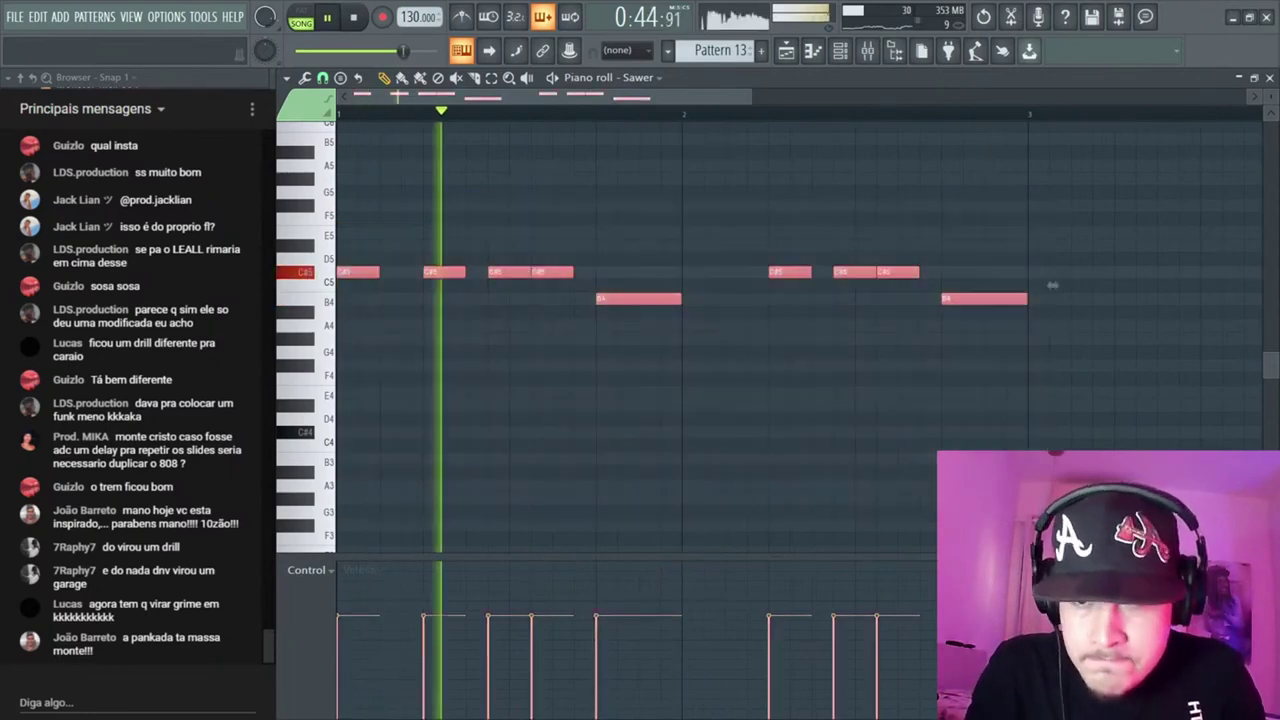
key("ctrl+b")
Place Pattern 13 clips on Track 13 at bars 25 and 29, and play the section back from bar 25
scroll(597, 329, "down", 3)
left_click(823, 217, "ctrl")
left_click(786, 51)
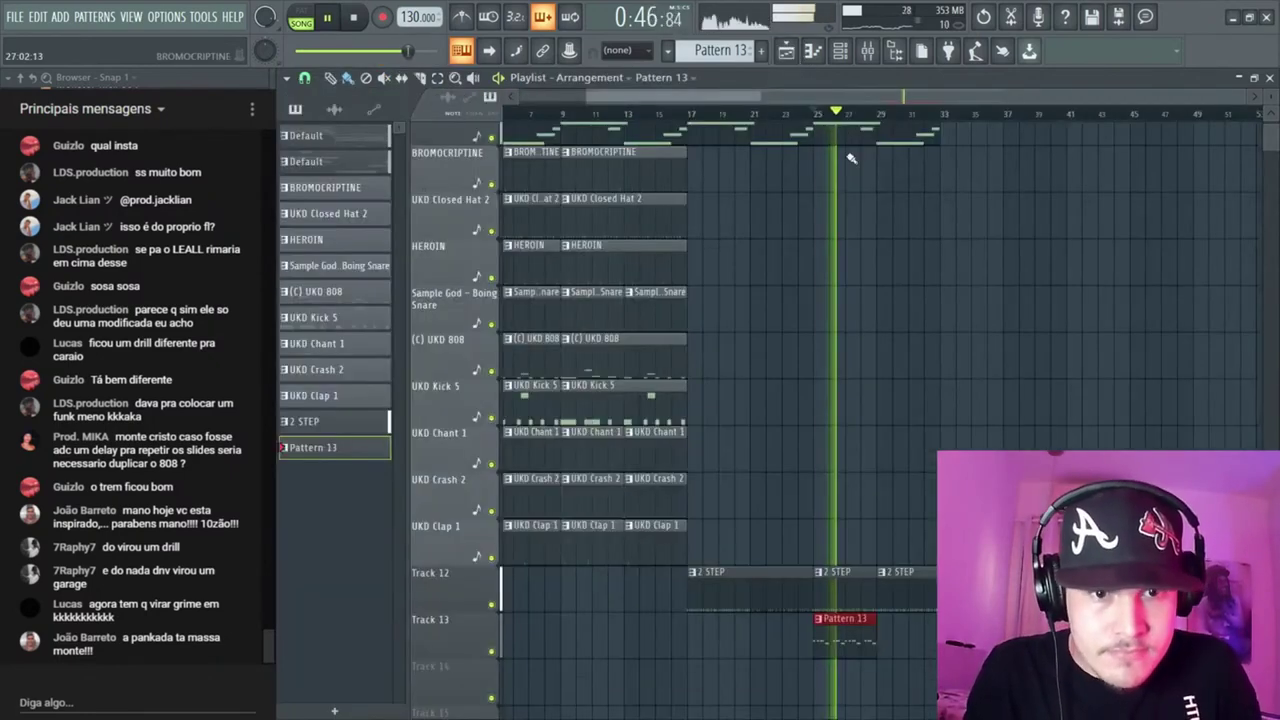
key("F6")
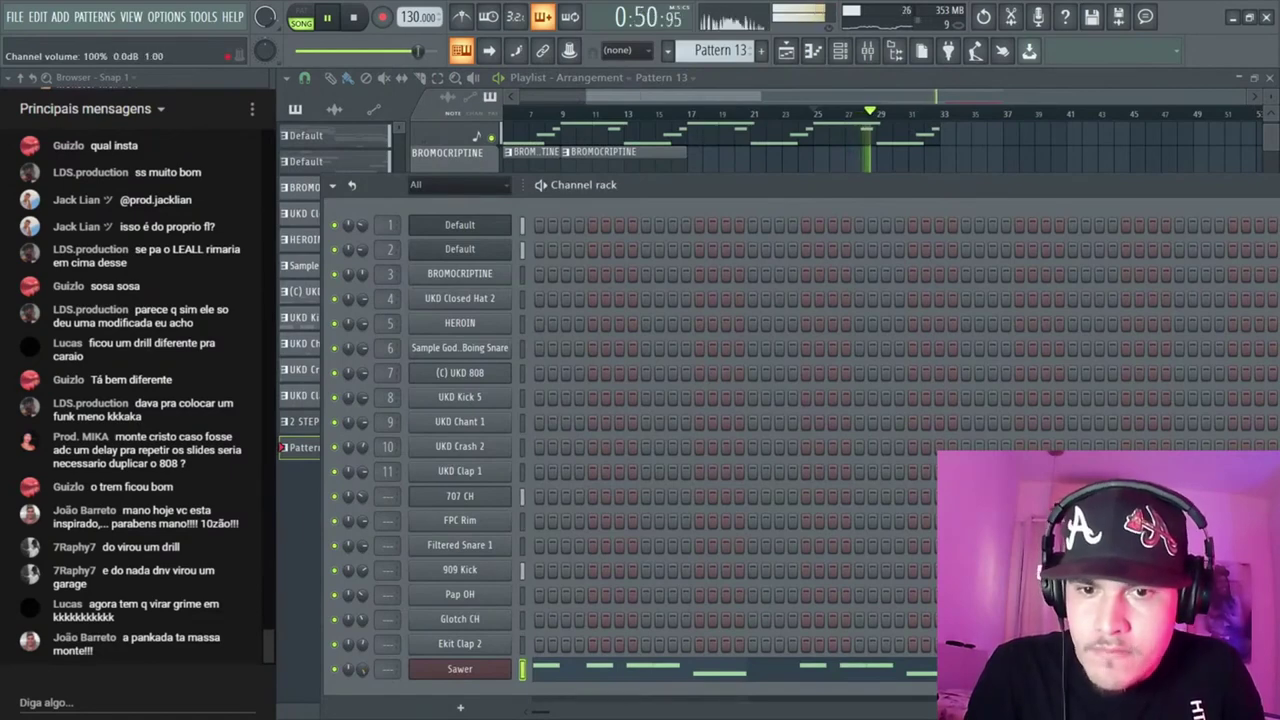
left_click(468, 670)
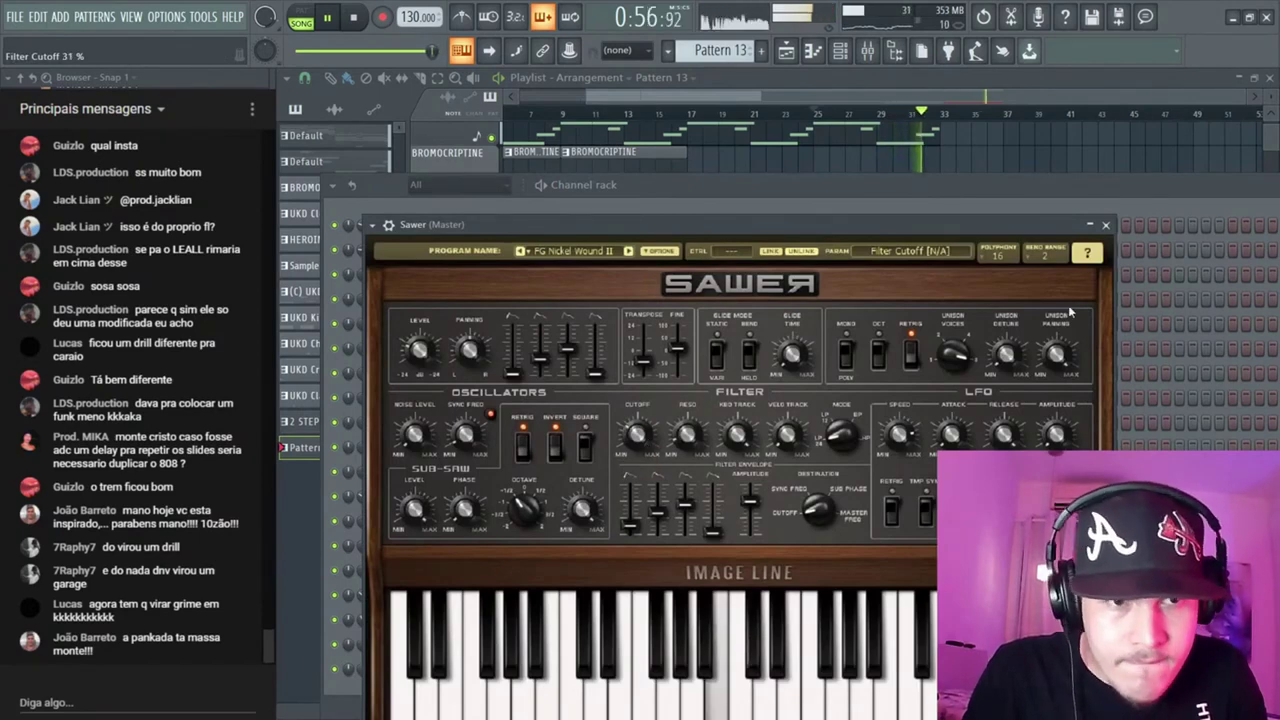
left_click(866, 84)
left_click(971, 432, "ctrl")
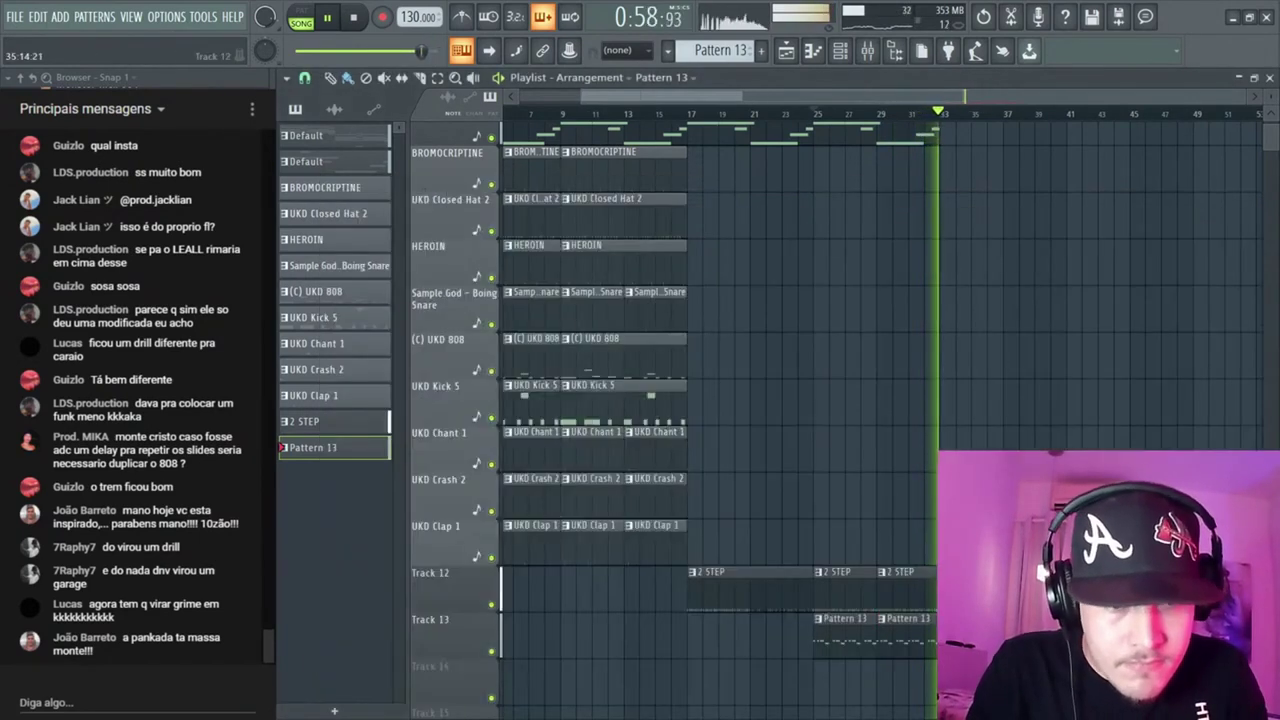
key("space")
key("space")
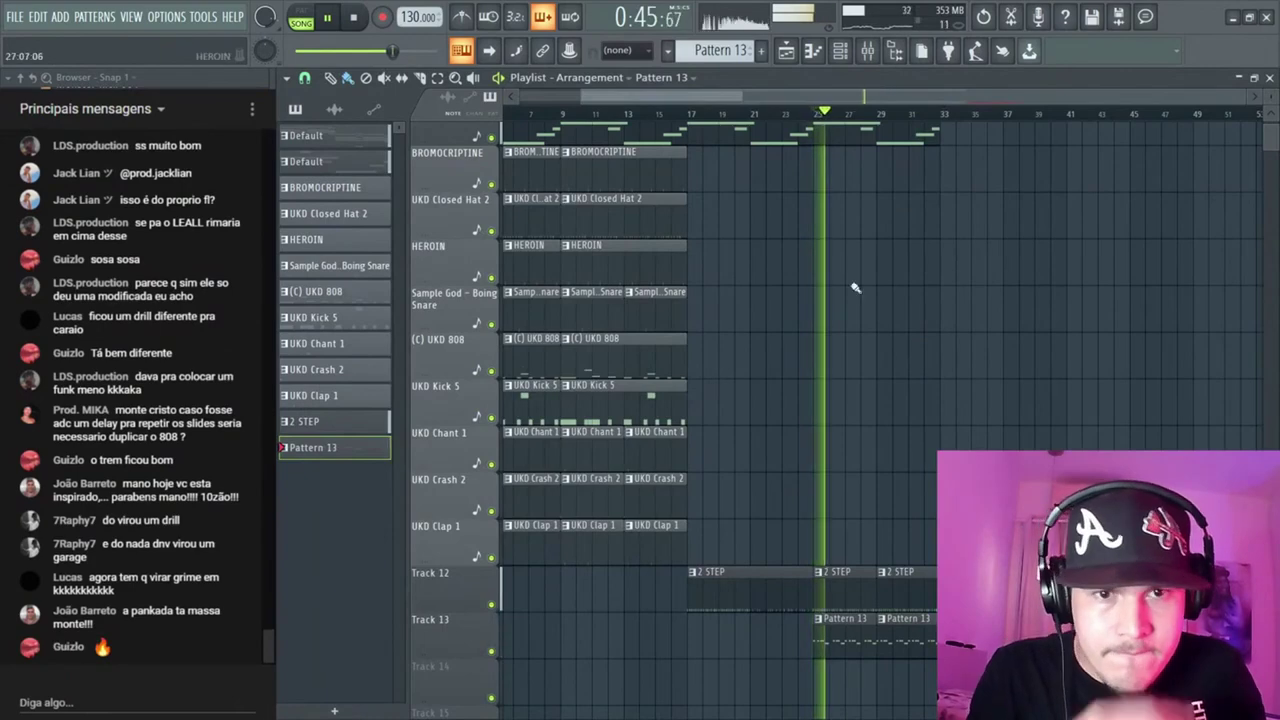
key("space")
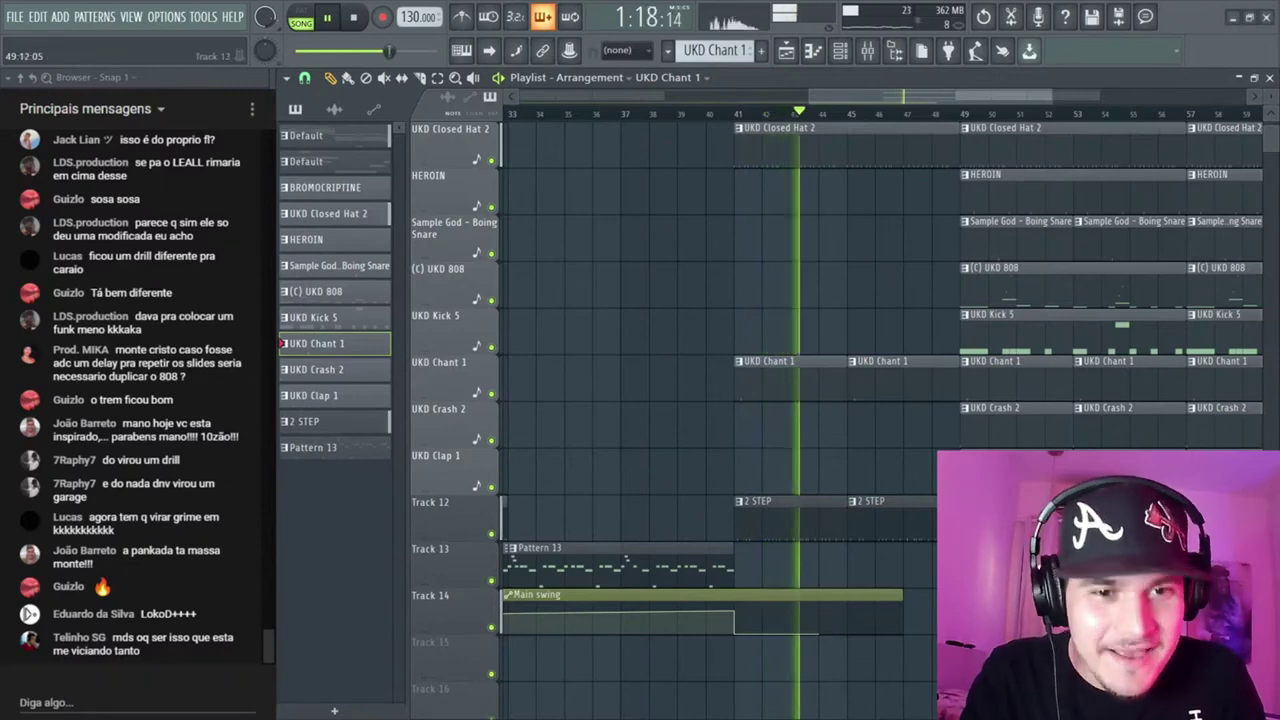
Delete the selected 2 STEP clips on Track 12 from bar 49 onward
scroll(880, 497, "down", 3)
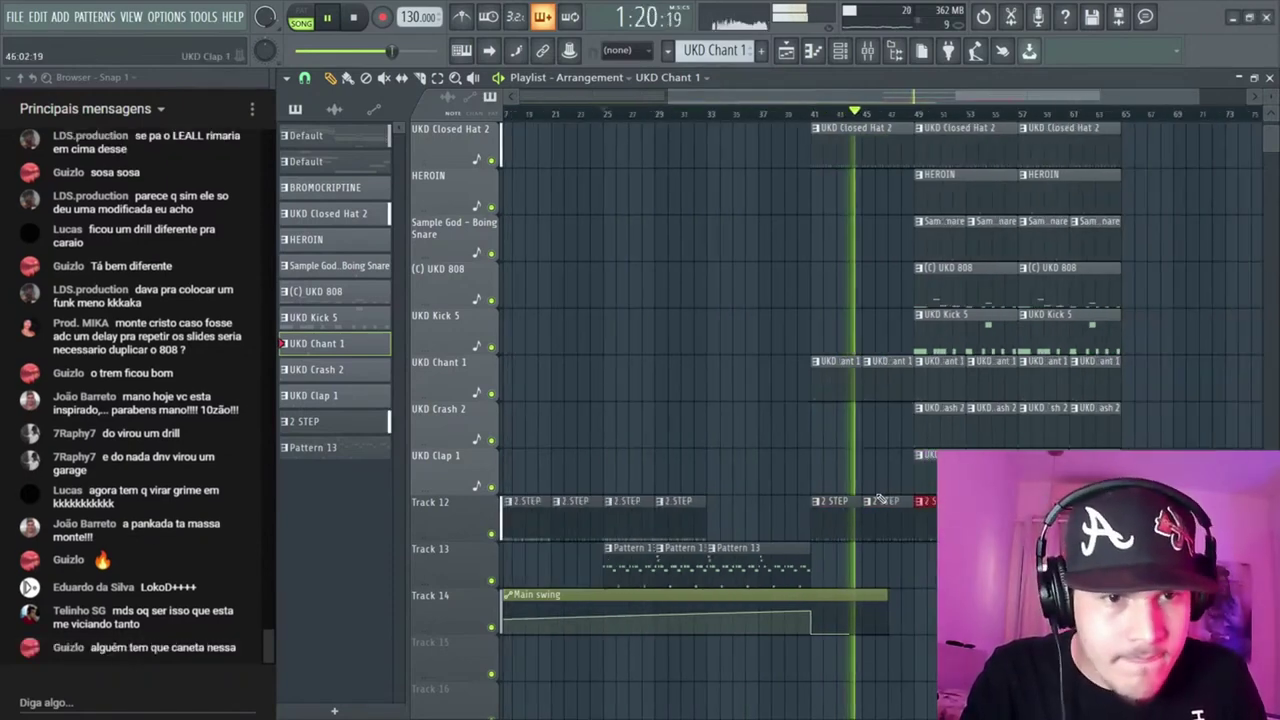
scroll(880, 497, "up", 2)
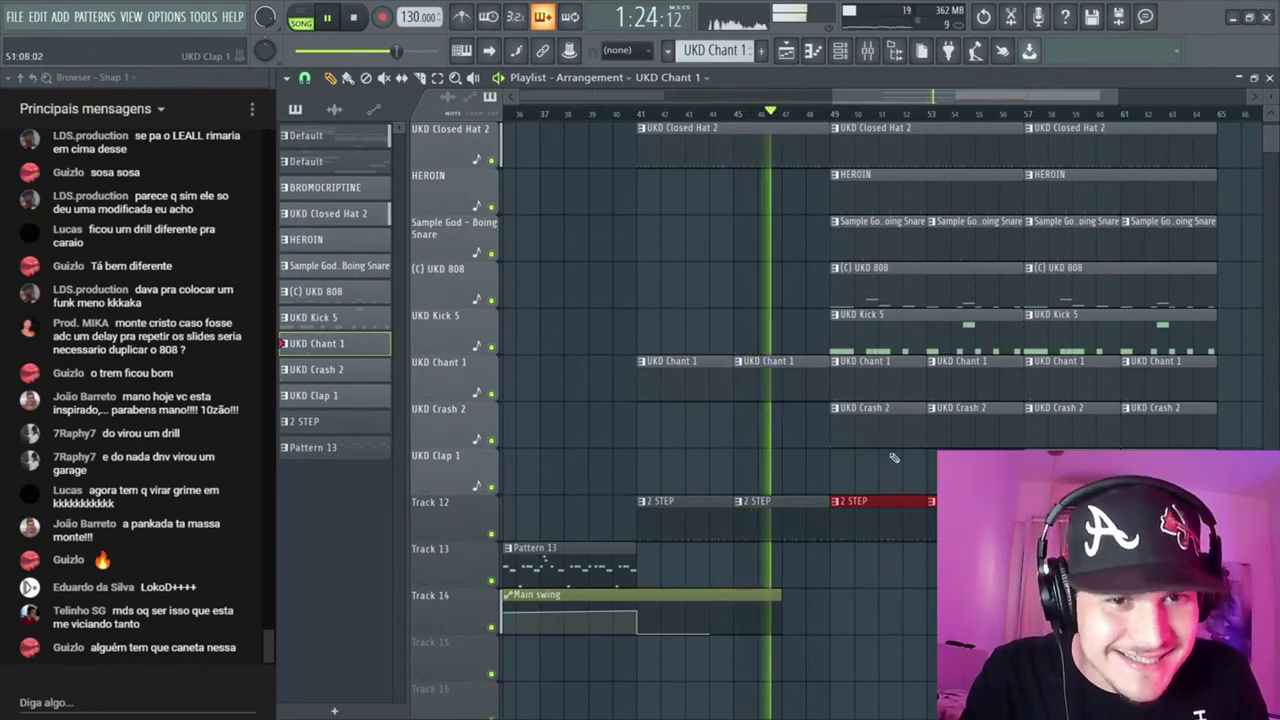
scroll(894, 457, "up", 2)
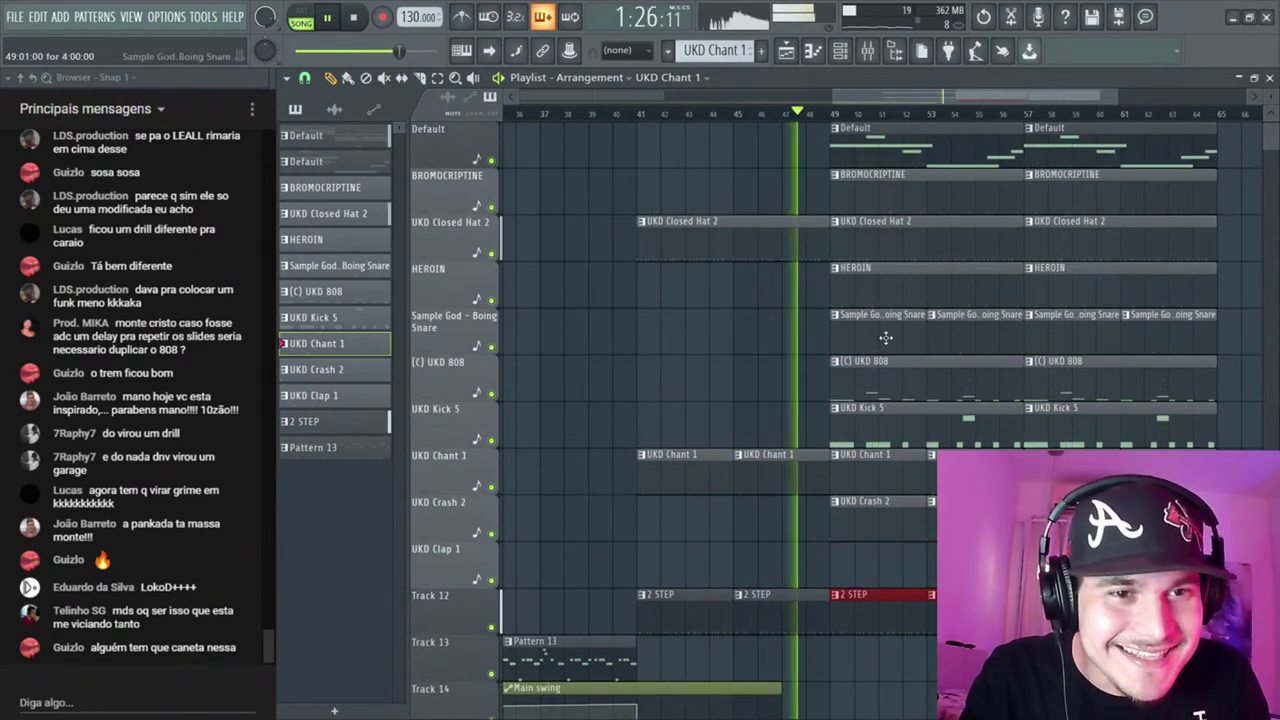
scroll(886, 337, "up", 1)
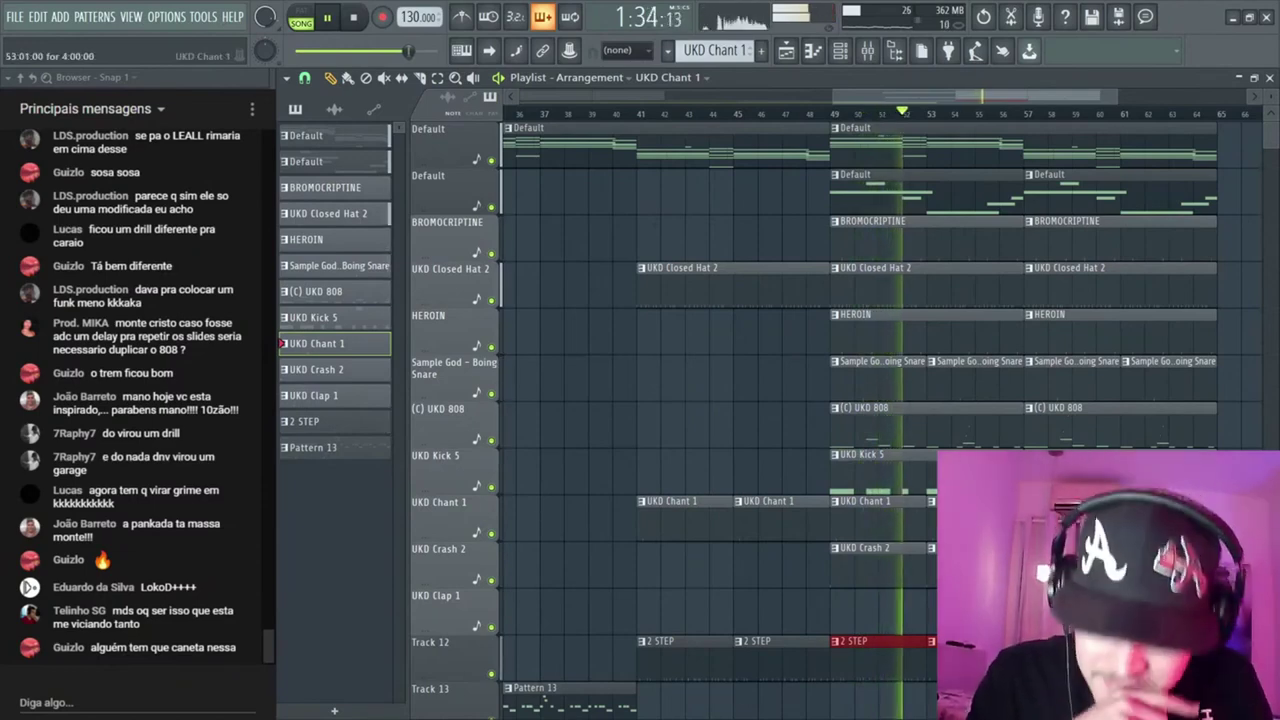
scroll(863, 563, "down", 5)
key("Delete")
scroll(962, 443, "up", 5)
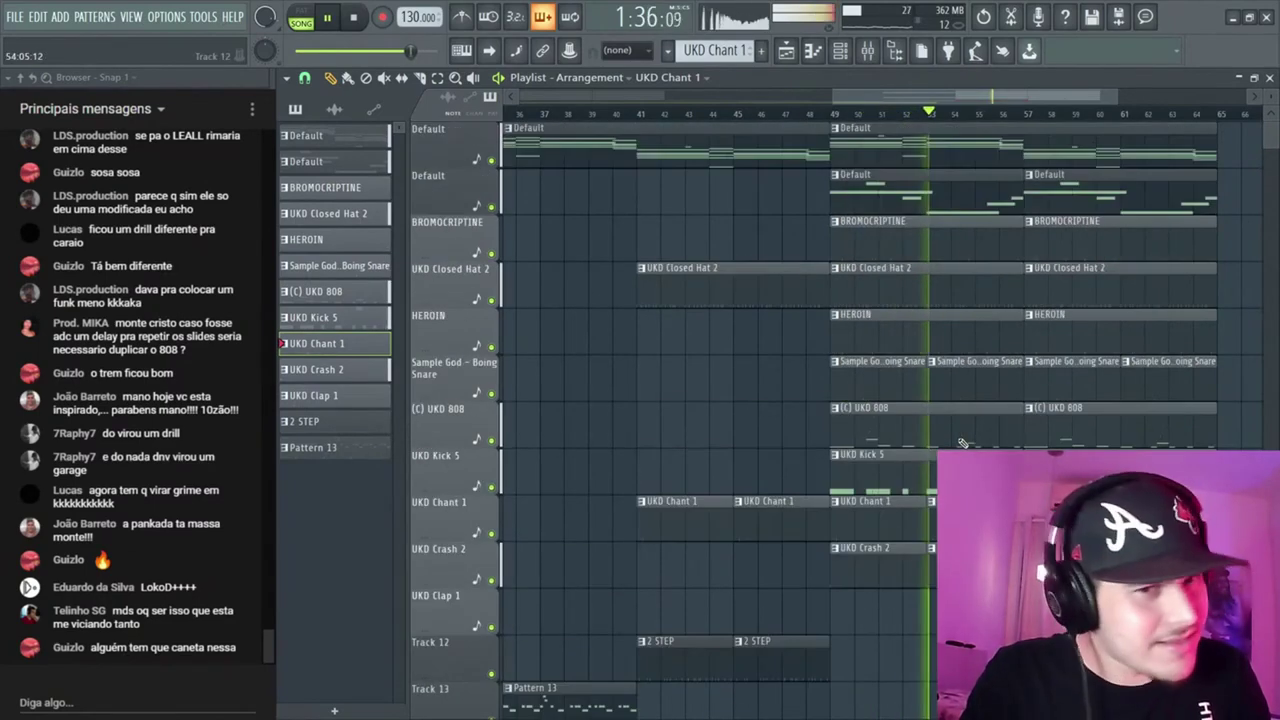
Stop playback and return the playhead to the start of the full arrangement
key("space")
scroll(838, 316, "down", 1)
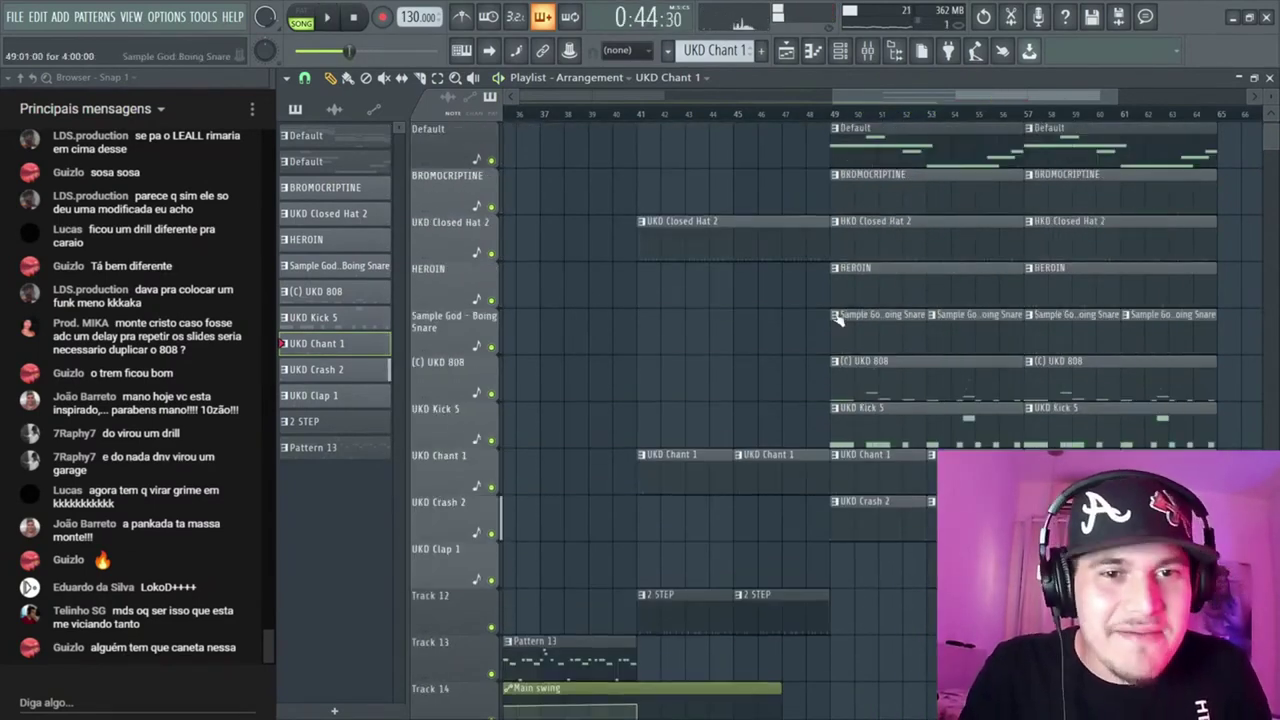
scroll(740, 240, "up", 1)
scroll(762, 261, "down", 3)
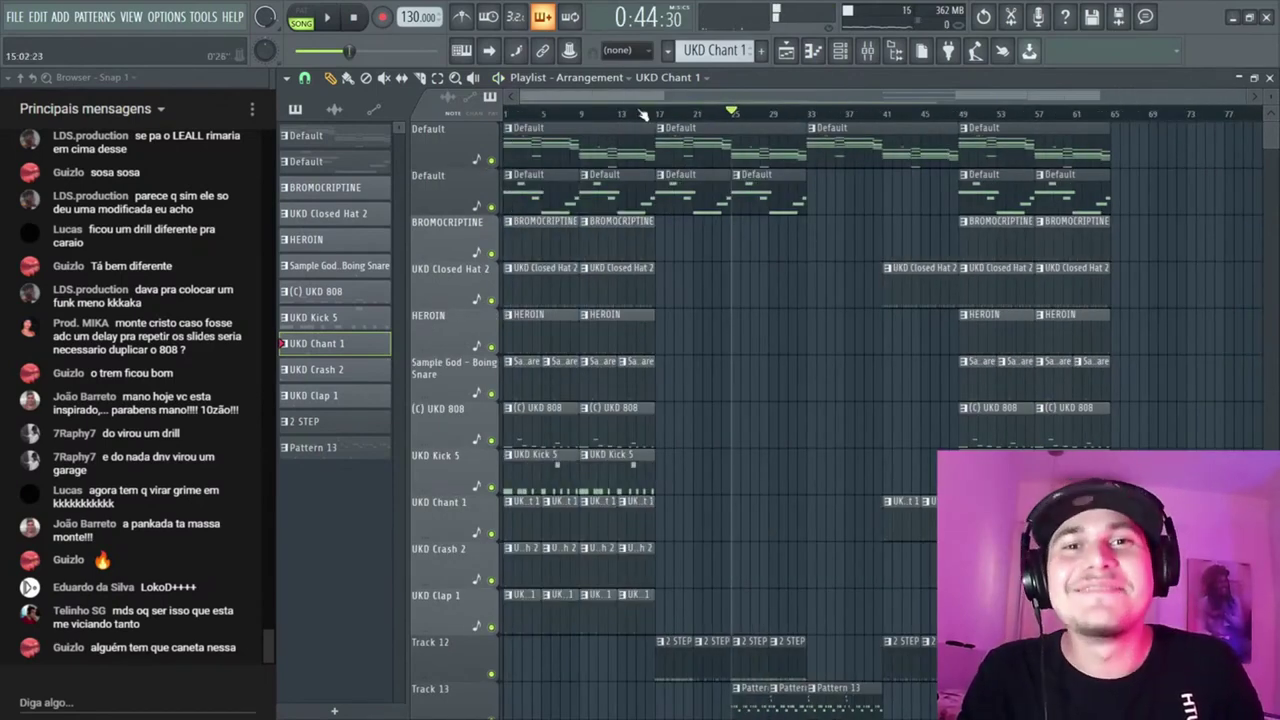
scroll(792, 250, "down", 5)
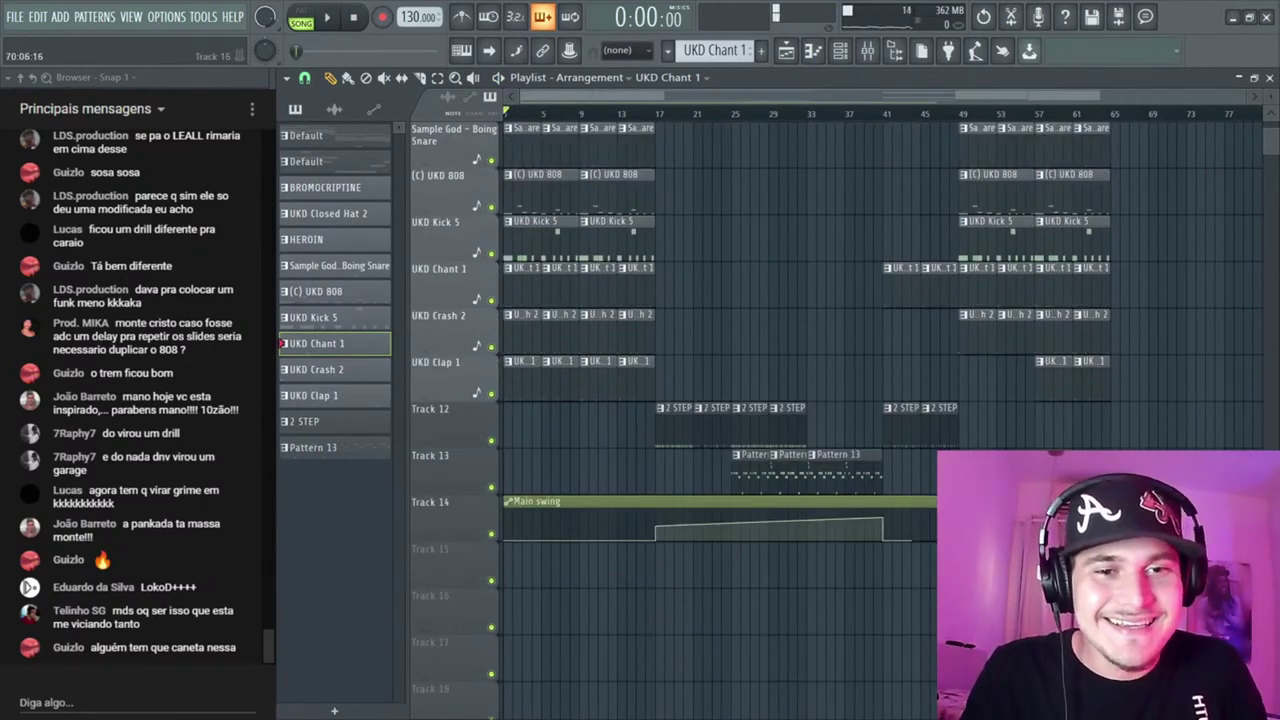
Remove the second melody, drum and 808 clips from the first eight bars, from the second Default track down to UKD Clap 1
key("ctrl+a")
scroll(517, 186, "up", 5)
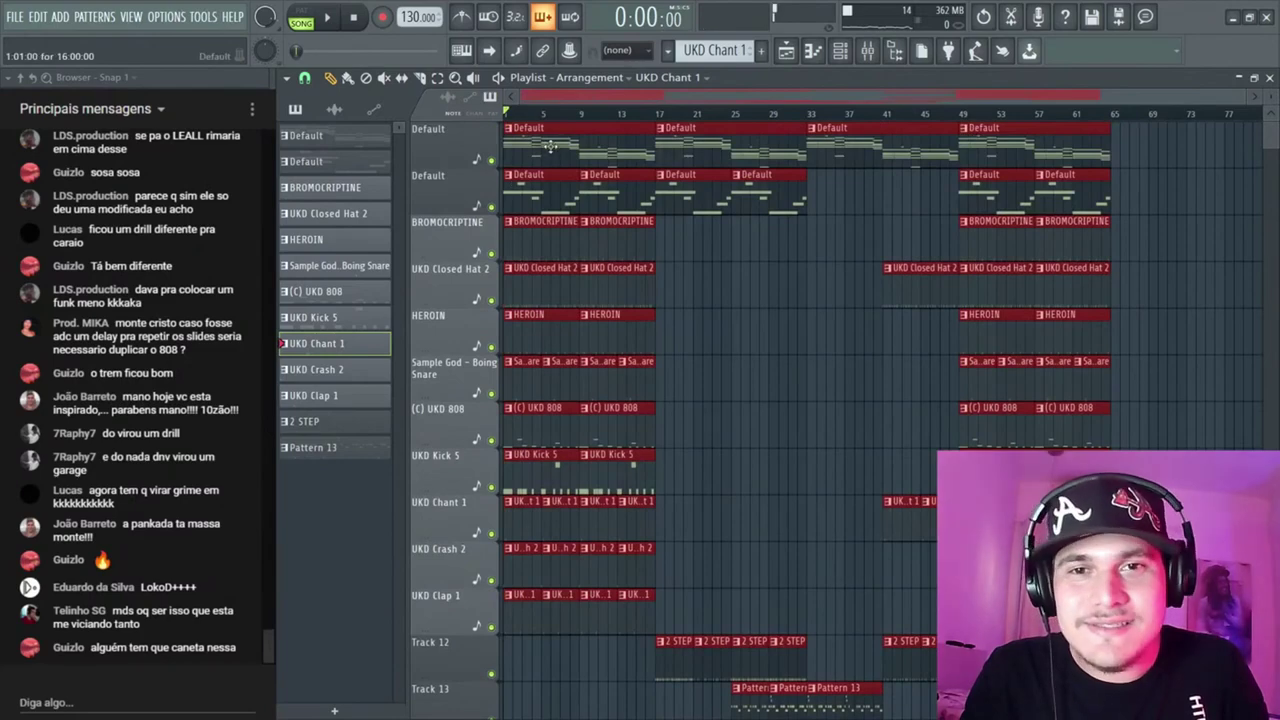
left_click_drag(550, 147, 1200, 686)
left_click_drag(978, 565, 978, 527)
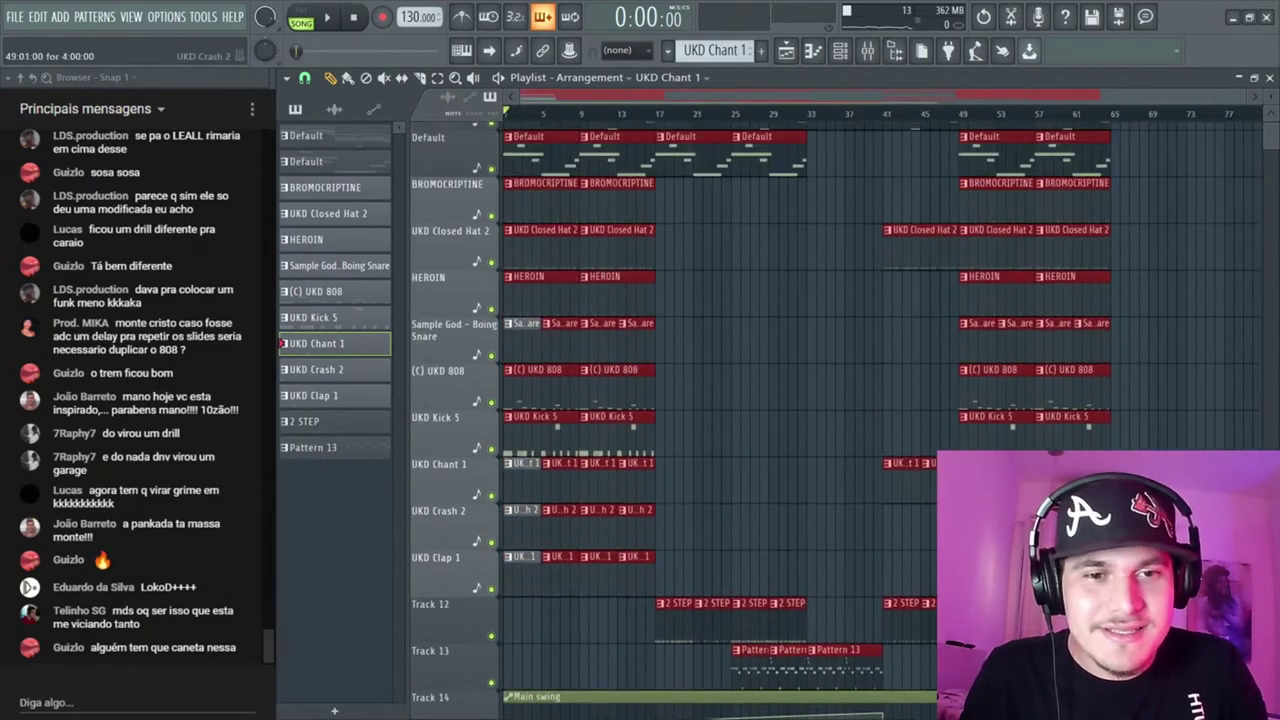
scroll(837, 420, "up", 1)
scroll(547, 215, "up", 1)
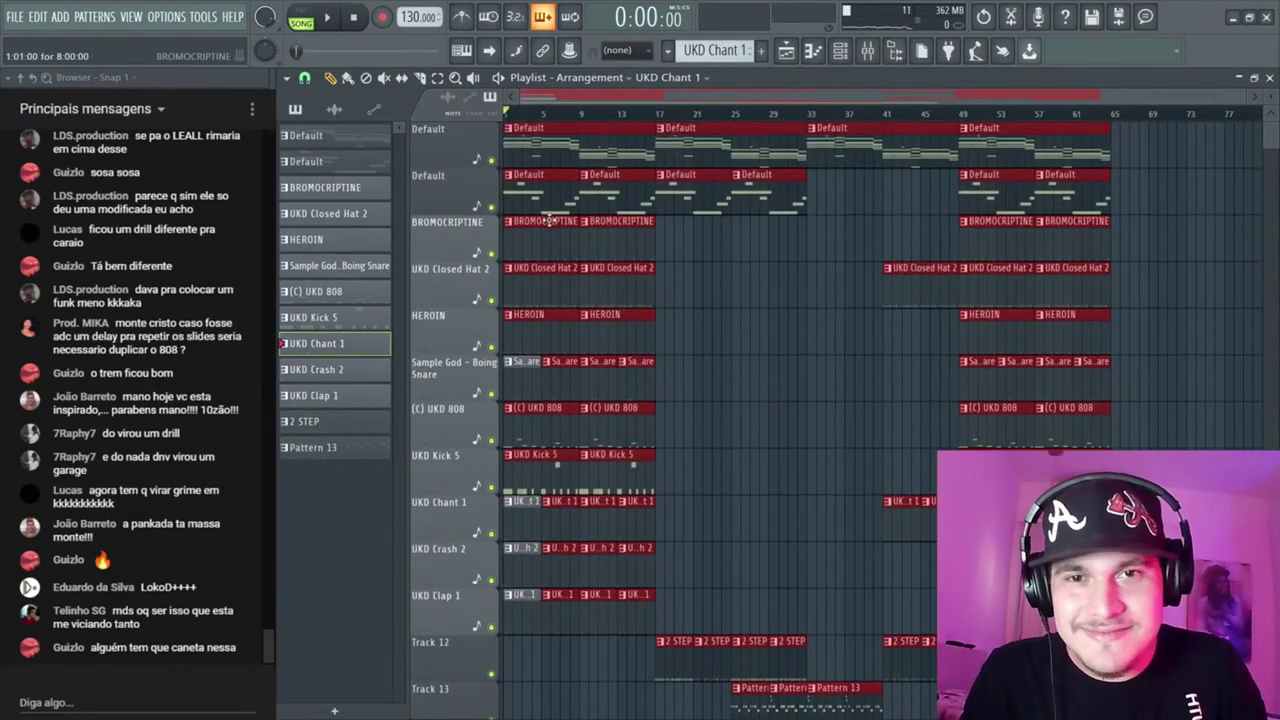
left_click_drag(537, 226, 529, 532)
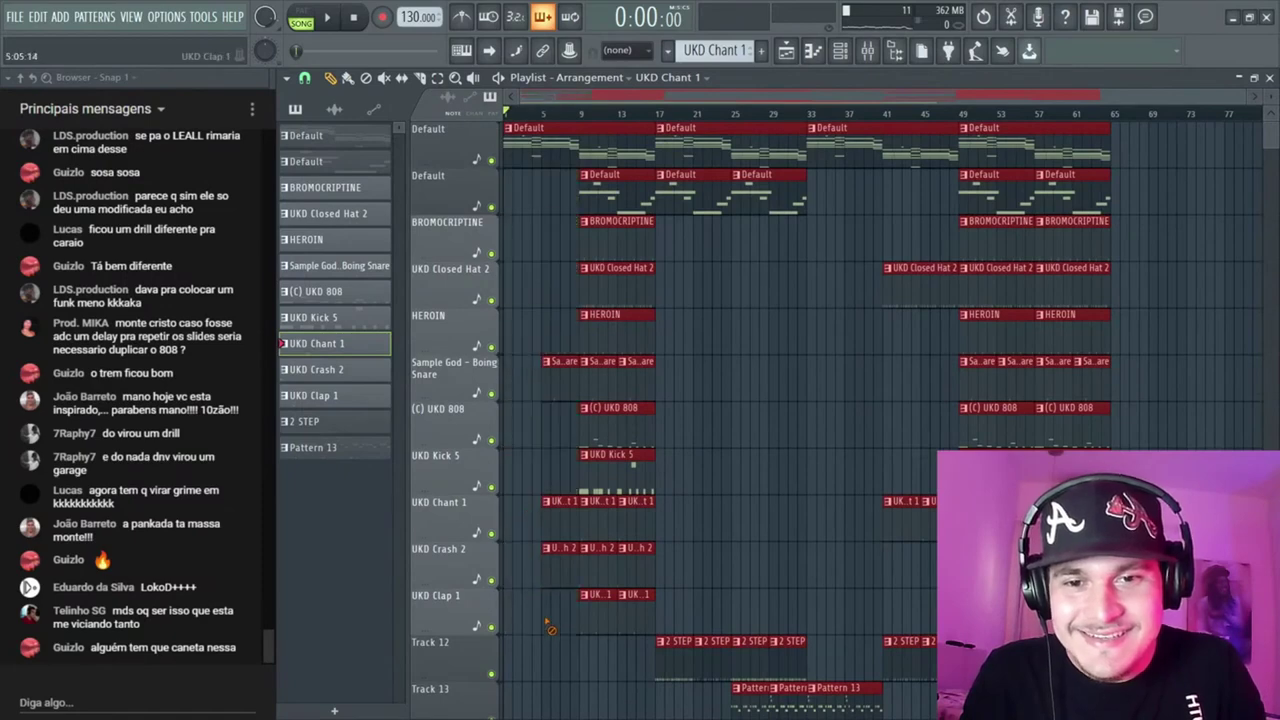
key("space")
left_click(869, 357)
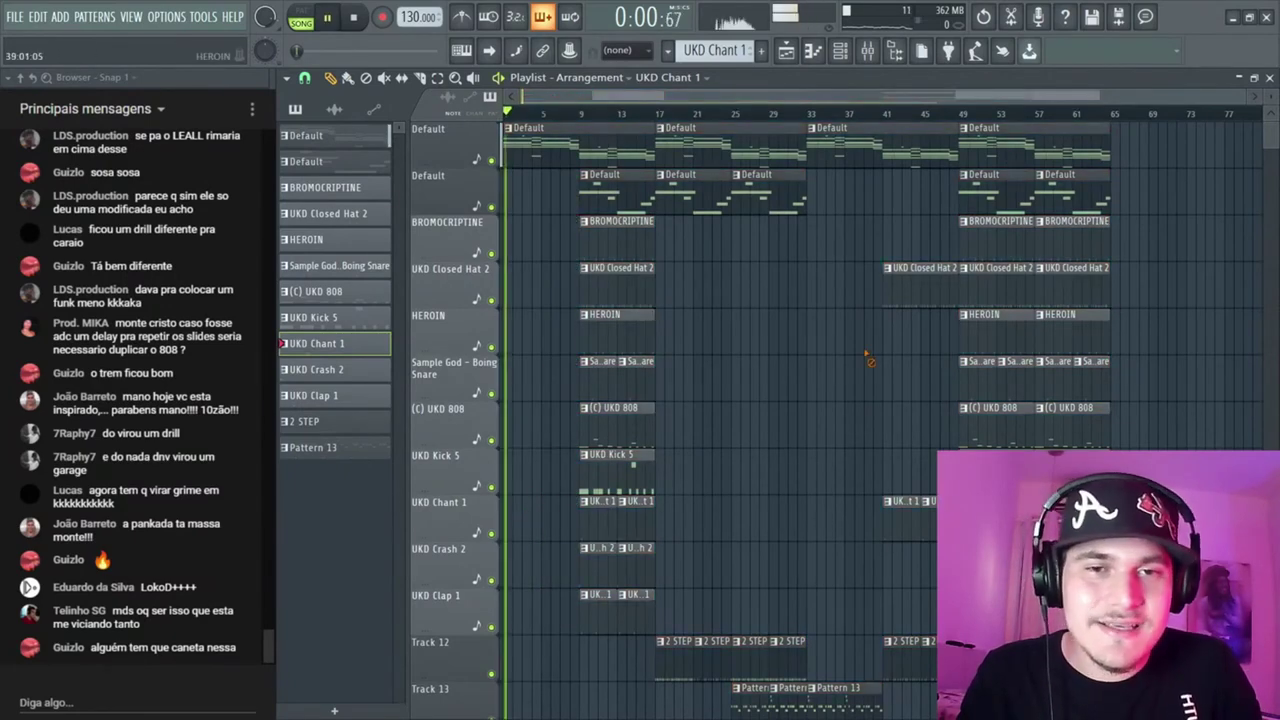
Listen through the opening of the arrangement up to the 2 STEP section while reviewing all tracks
scroll(798, 551, "down", 4)
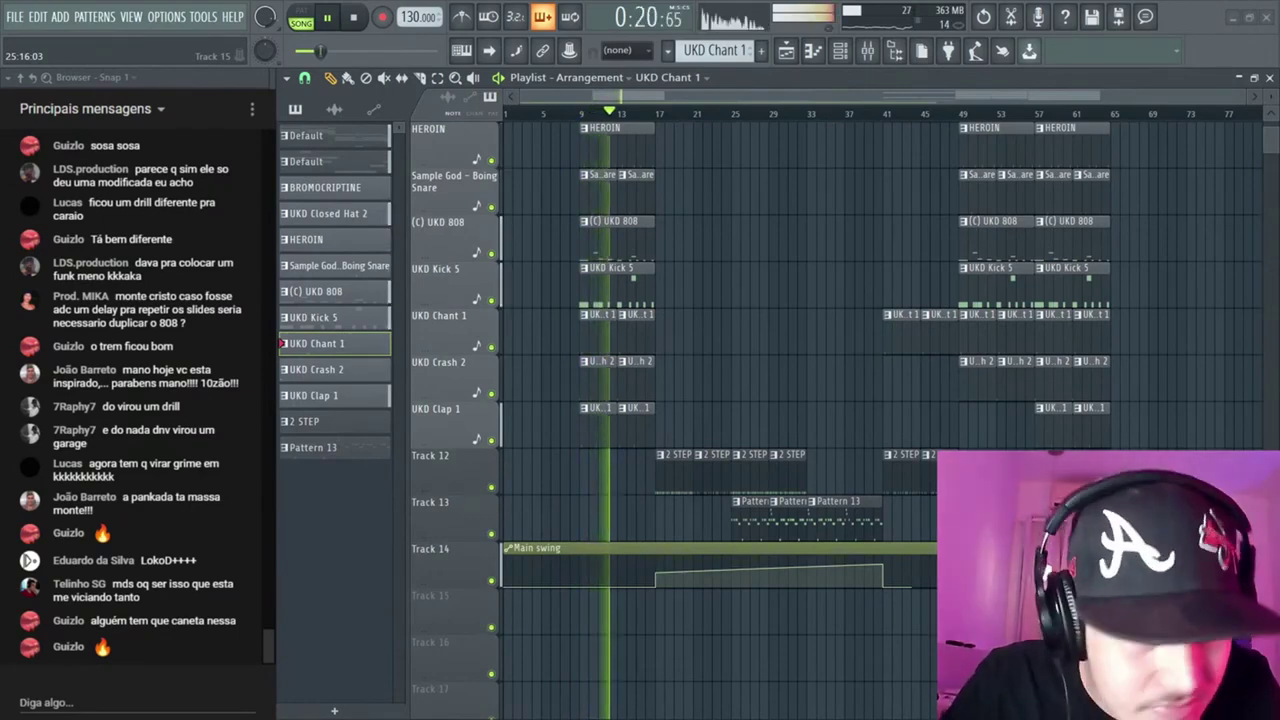
scroll(781, 341, "up", 4)
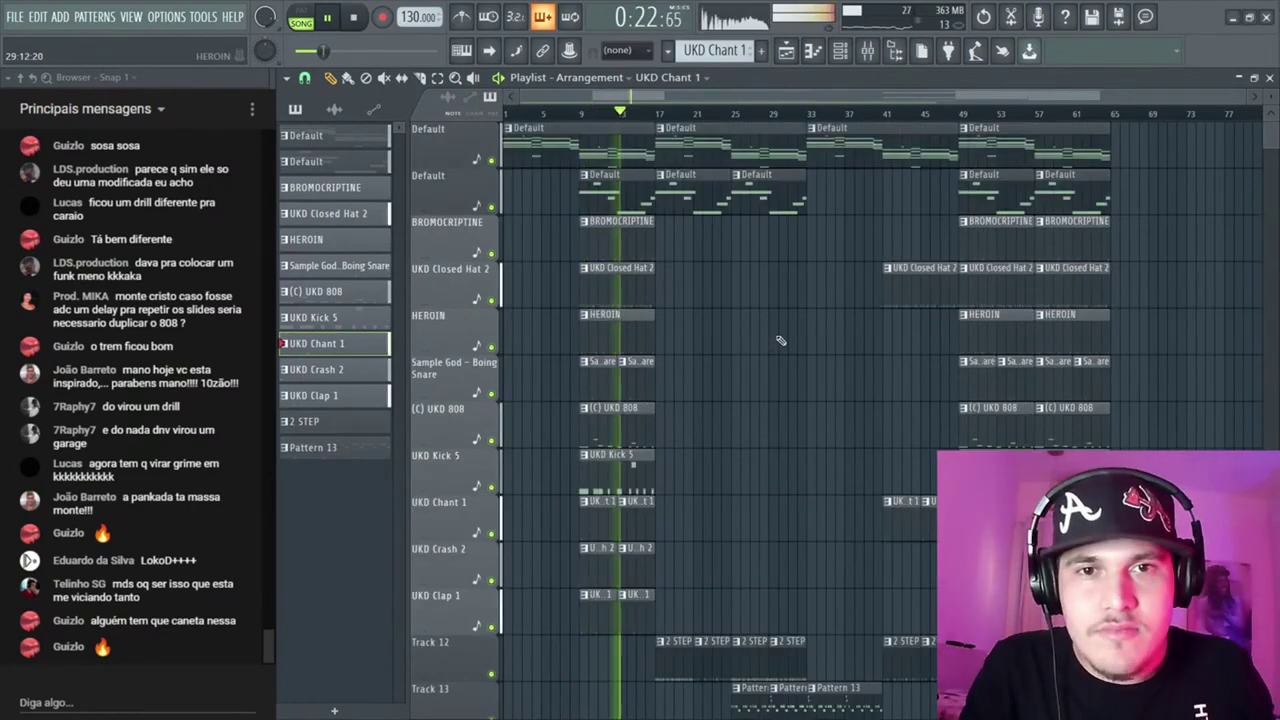
scroll(672, 277, "down", 5)
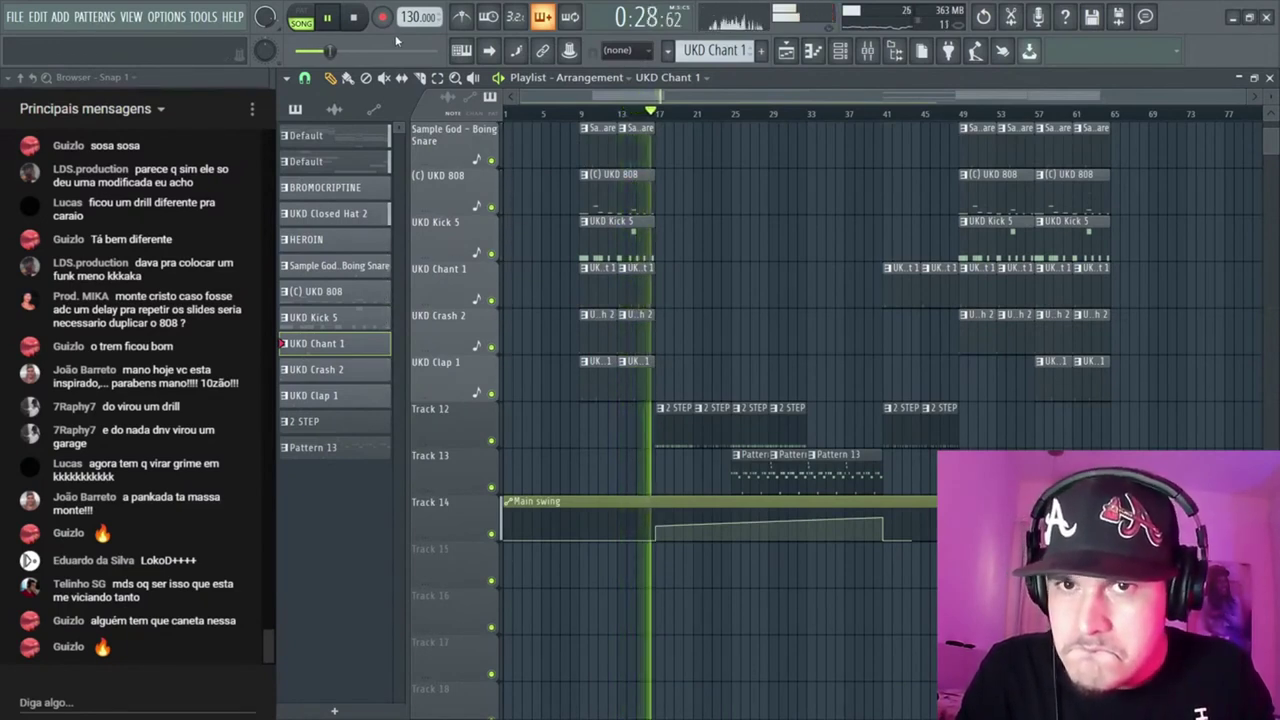
Stop playback and copy the second melody, drum and 808 clips from bars 9–16 back to bars 1–8
key("space")
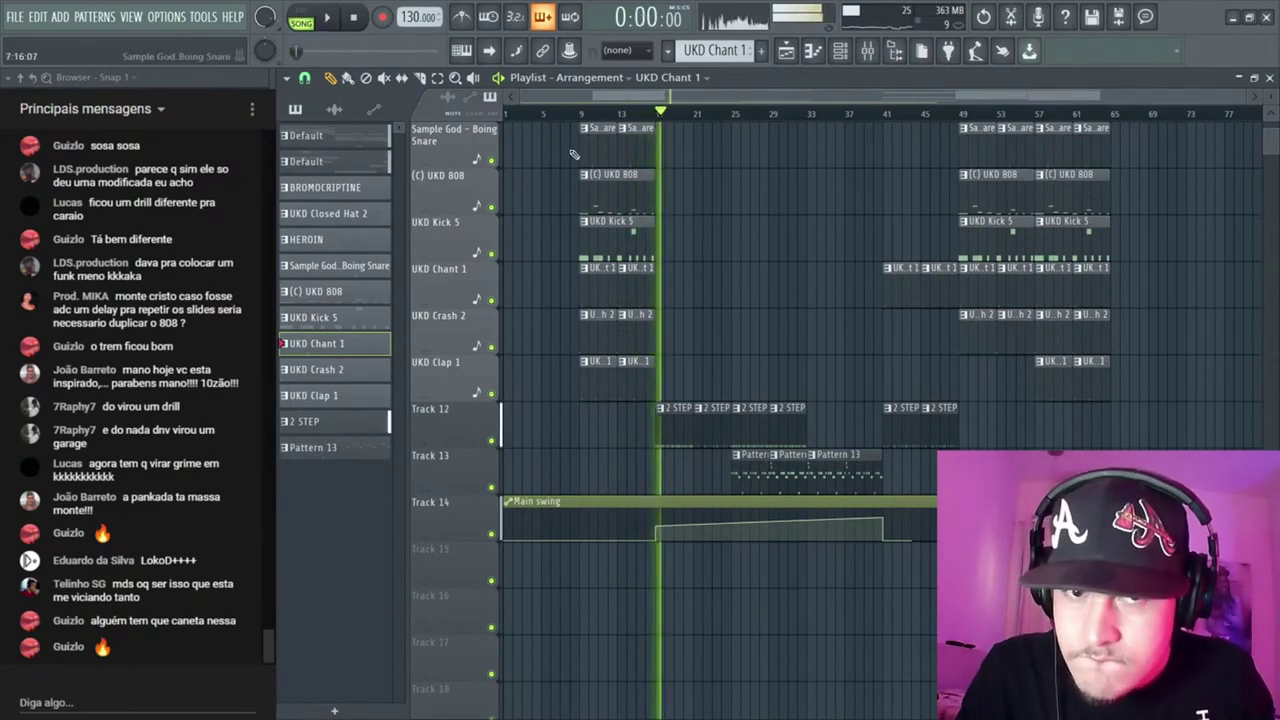
scroll(696, 452, "up", 5)
left_click_drag(725, 270, 972, 363)
scroll(876, 317, "up", 3)
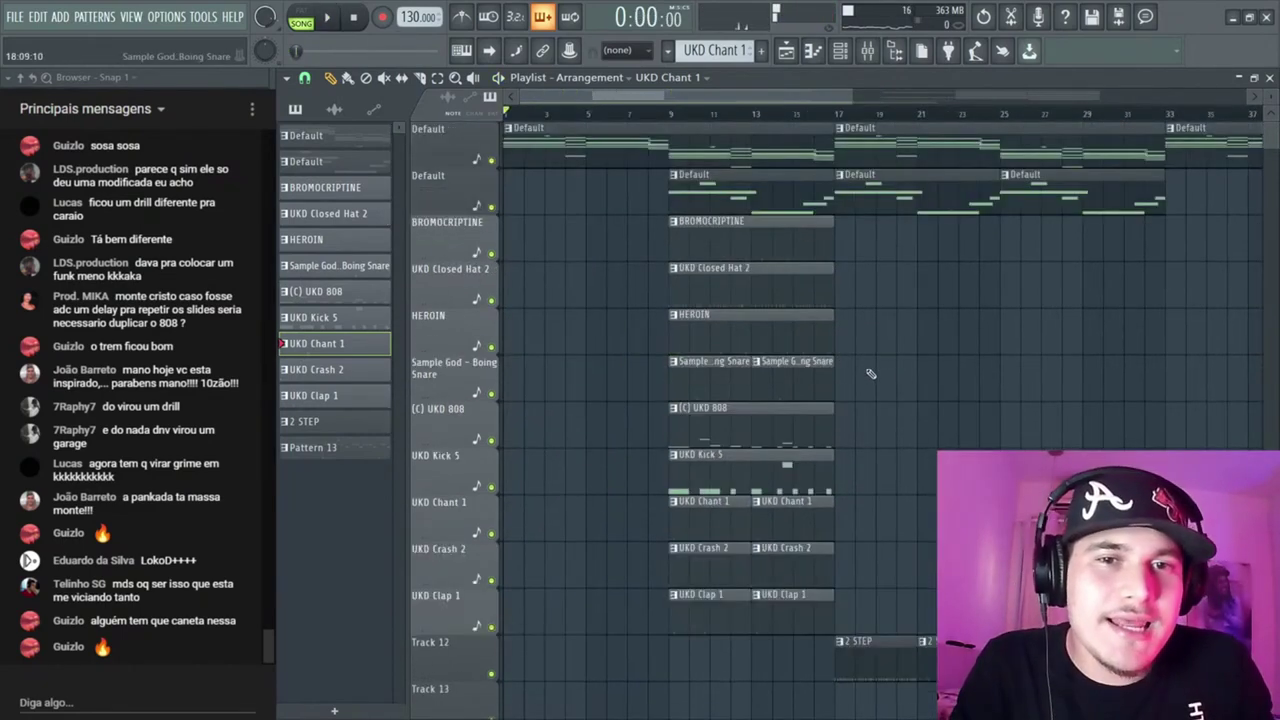
left_click_drag(716, 170, 806, 680)
left_click_drag(741, 595, 577, 595, "shift")
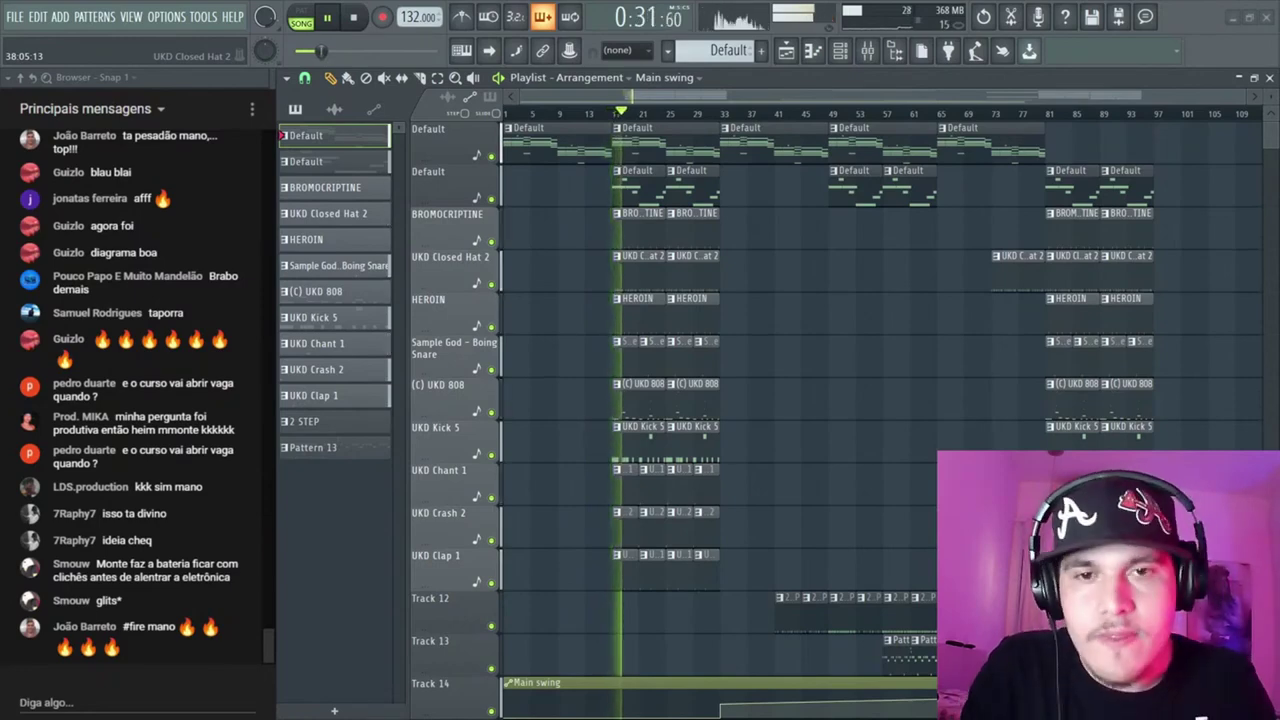
Trim one bar off the start of the UKD Clap 1 clips at bars 21, 25 and 29
scroll(574, 391, "up", 5)
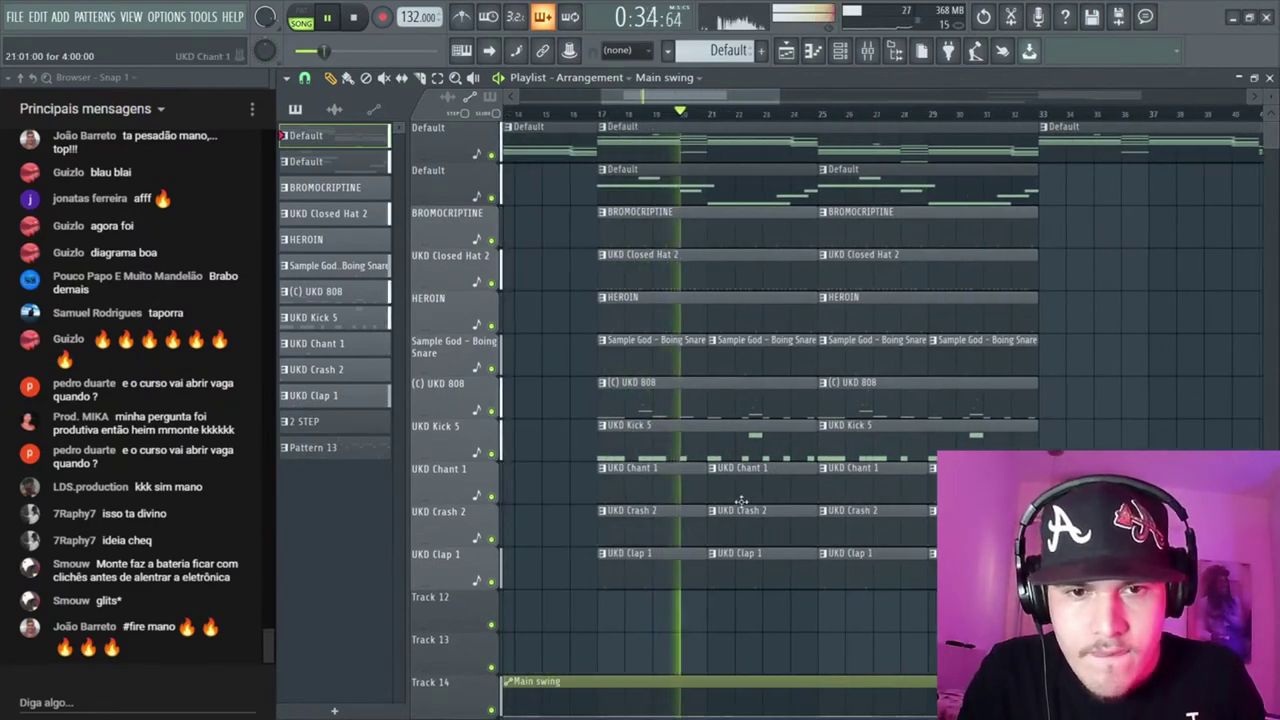
left_click(711, 565)
left_click_drag(711, 565, 737, 566)
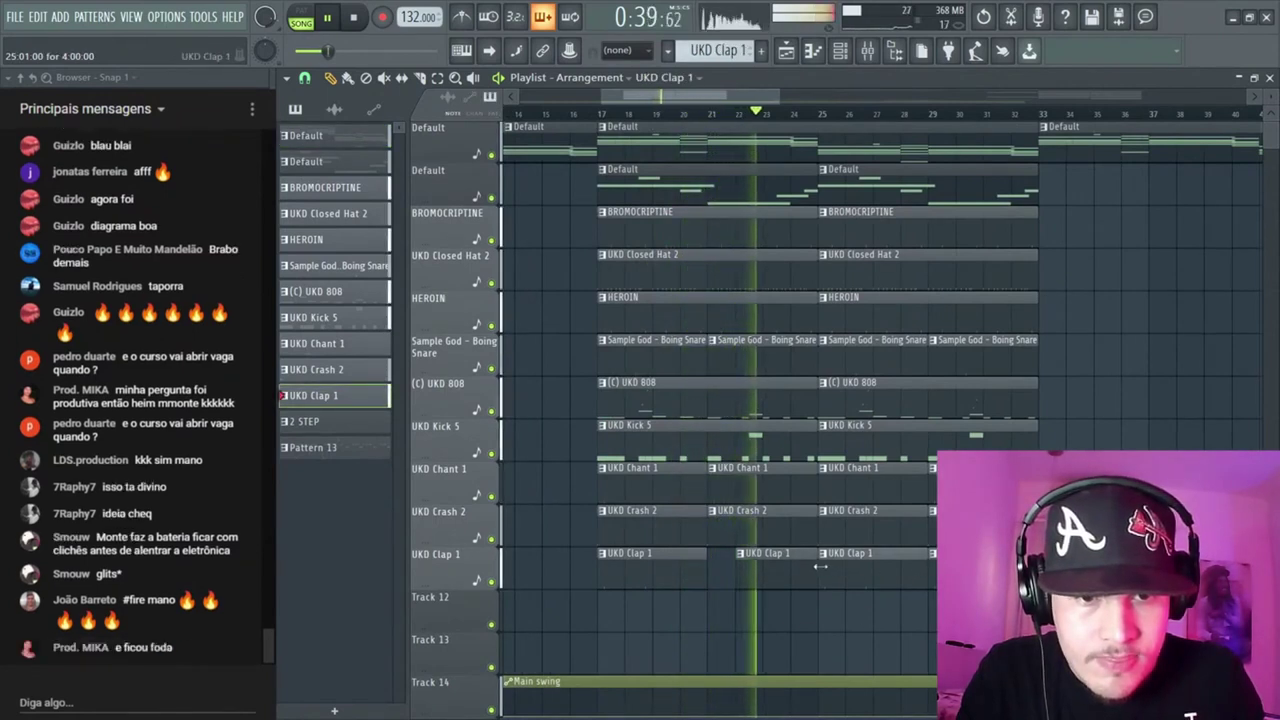
left_click_drag(821, 567, 848, 567)
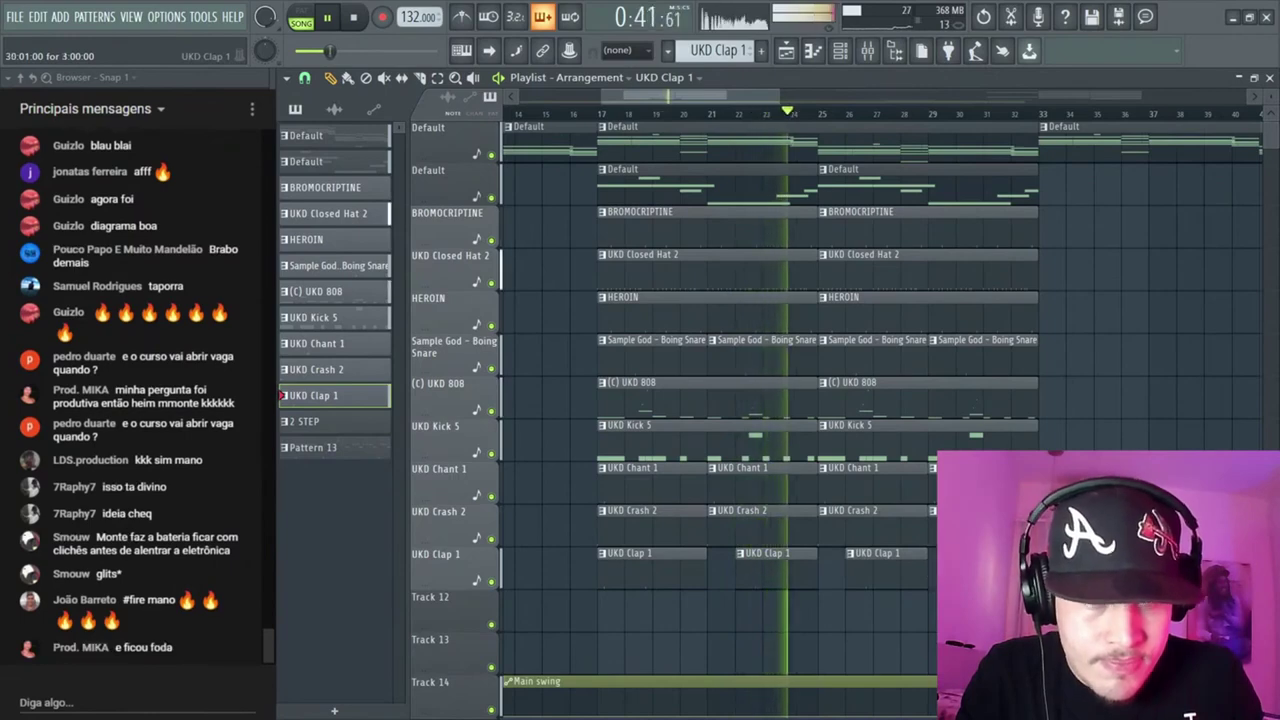
Listen through the arrangement from the first drum section past 2 STEP and Pattern 13 into the closing drum section
left_click_drag(1122, 565, 986, 460)
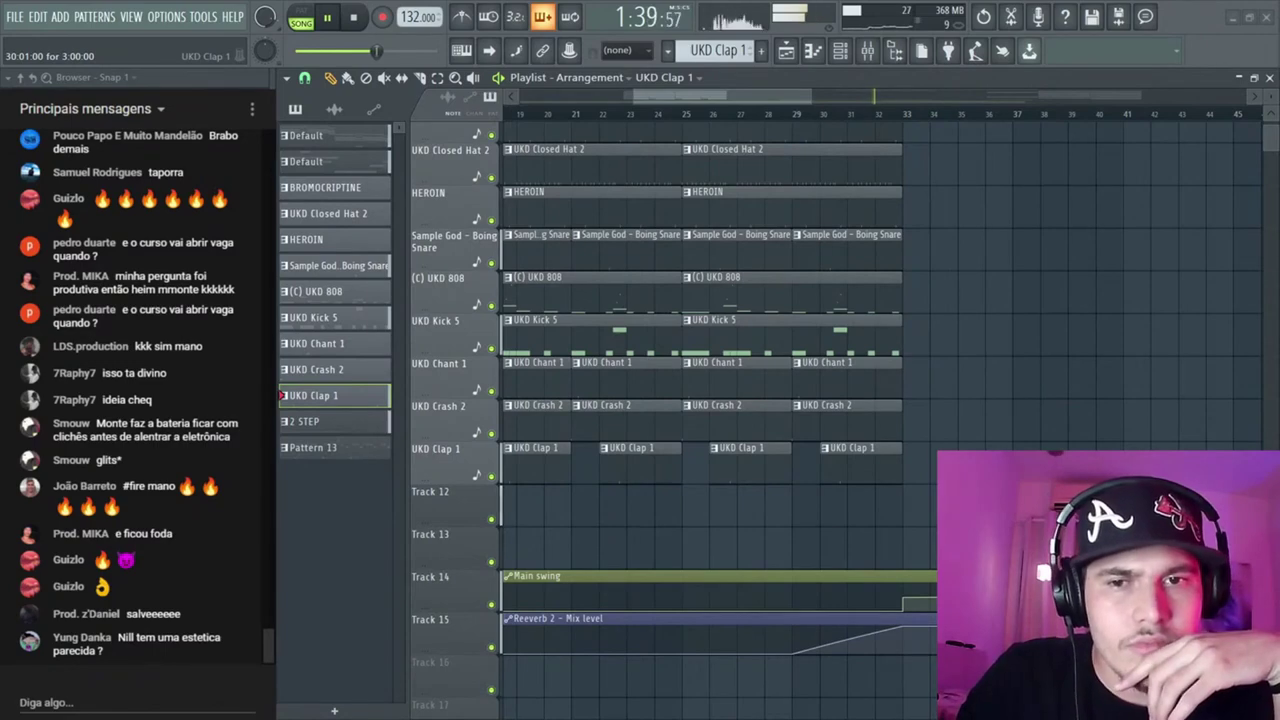
scroll(834, 296, "down", 4)
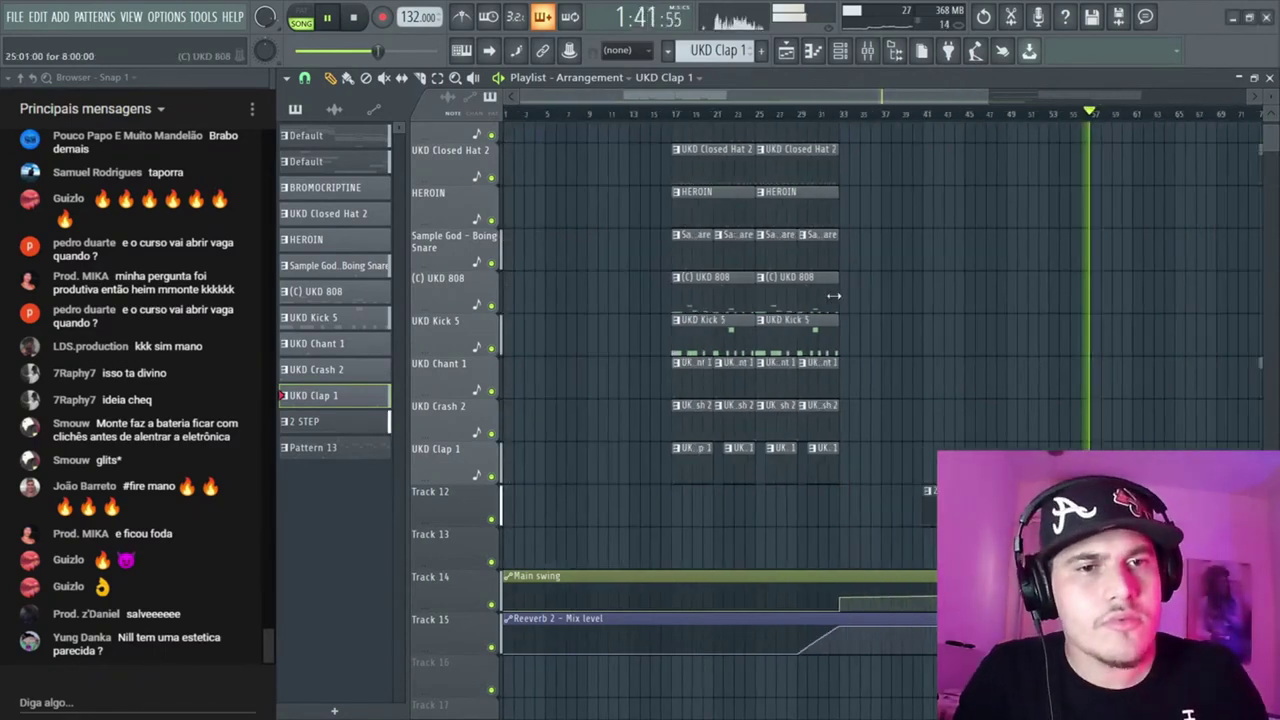
left_click_drag(1124, 322, 774, 443)
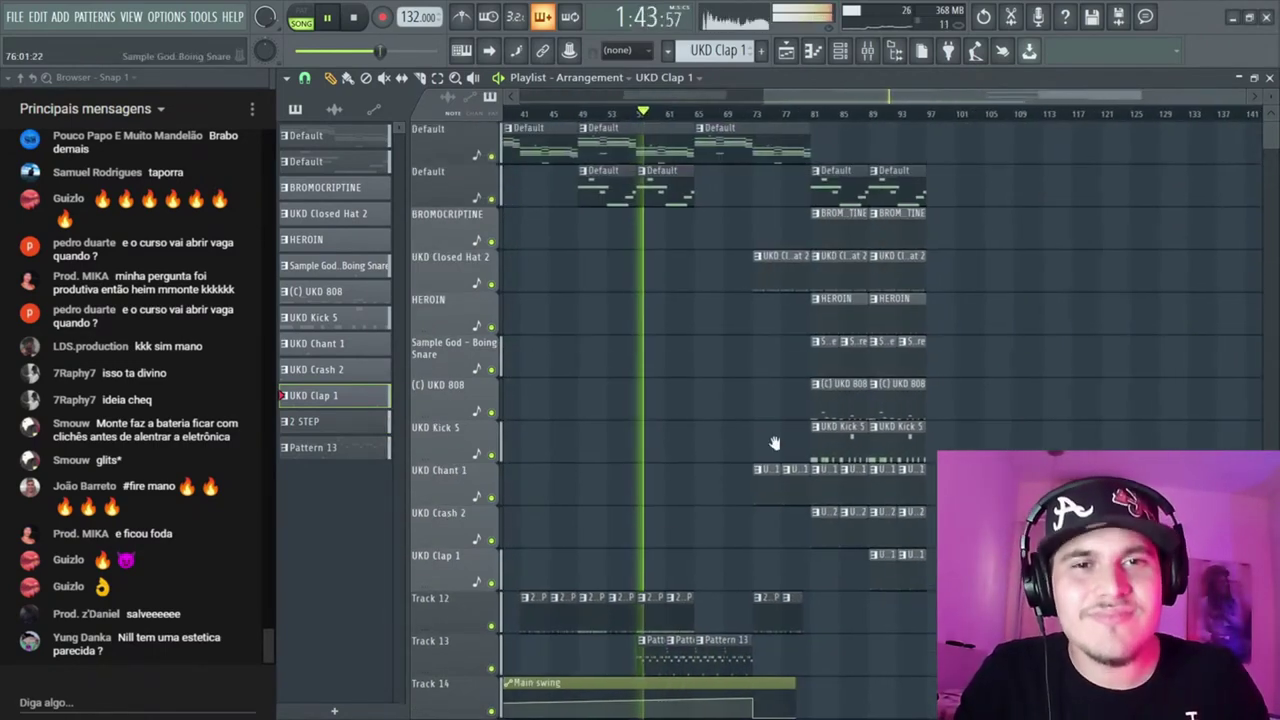
scroll(722, 366, "down", 3)
left_click_drag(584, 362, 720, 355)
scroll(720, 355, "up", 5)
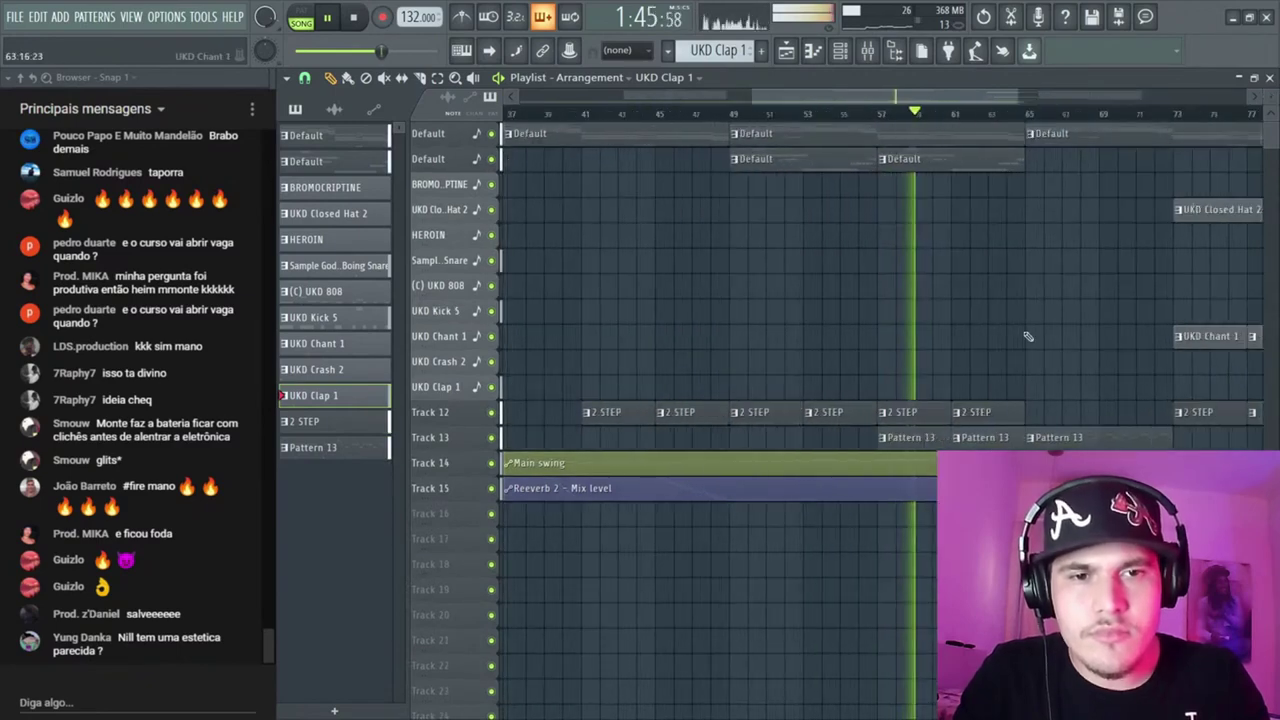
scroll(1030, 337, "up", 3)
left_click_drag(1042, 350, 819, 464)
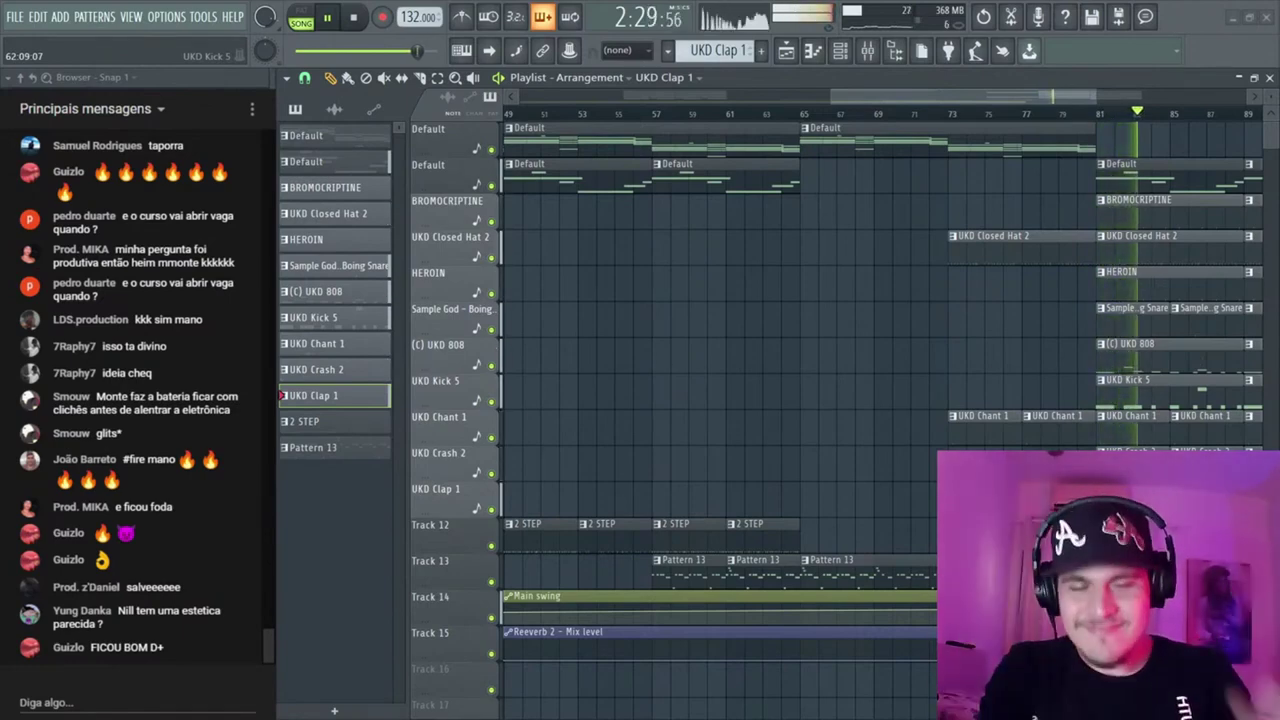
Copy the last main Default melody clip to bar 89 on the first track and shorten it to 8 bars
scroll(1125, 127, "down", 3)
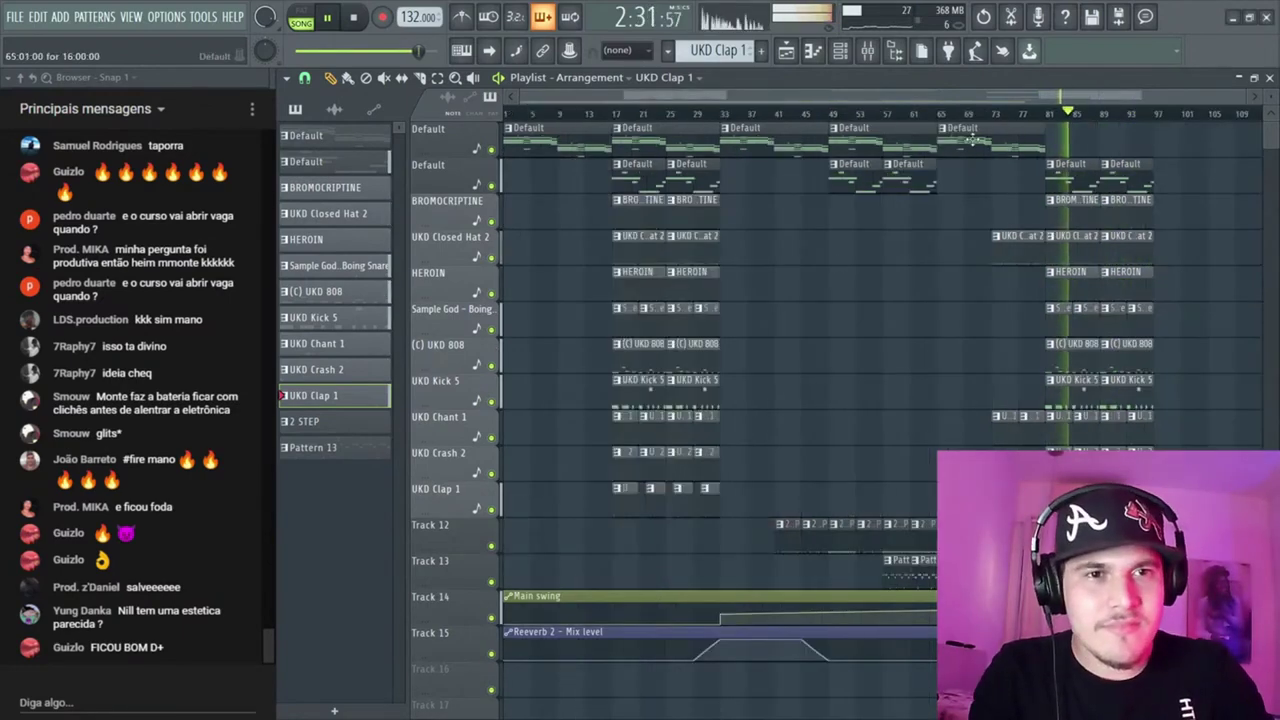
left_click_drag(1124, 125, 1110, 127)
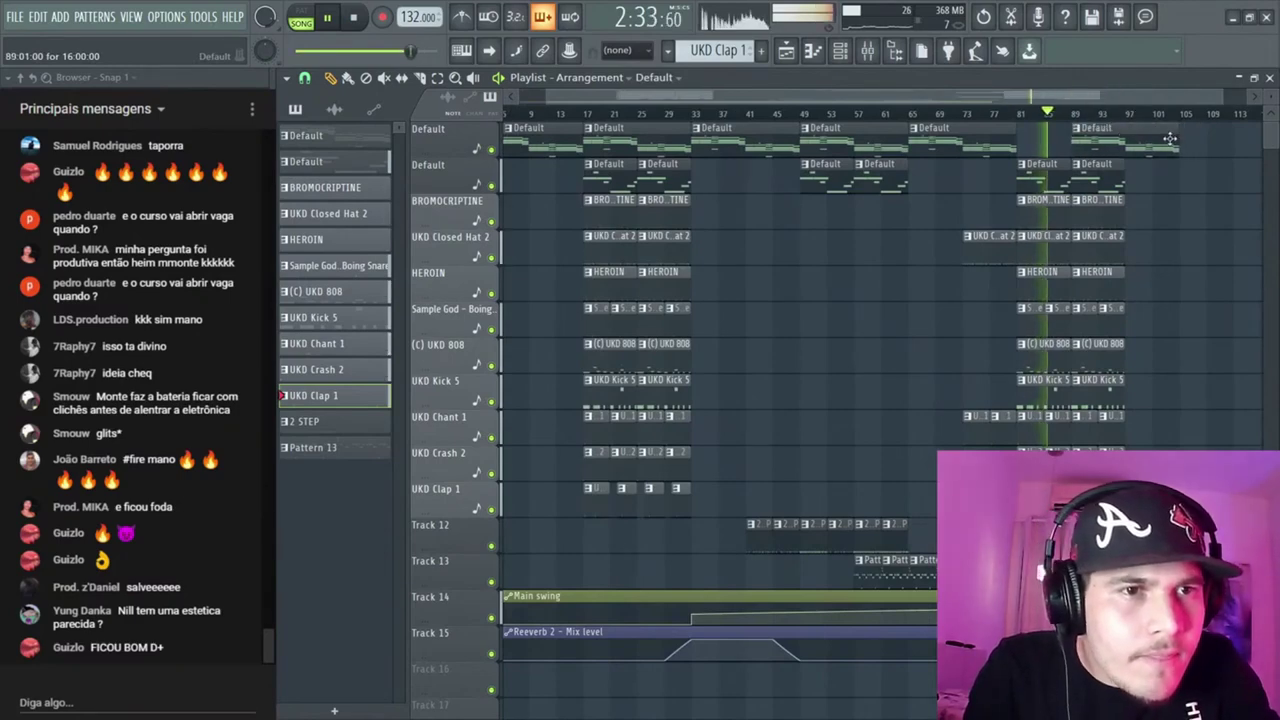
scroll(1125, 141, "up", 3)
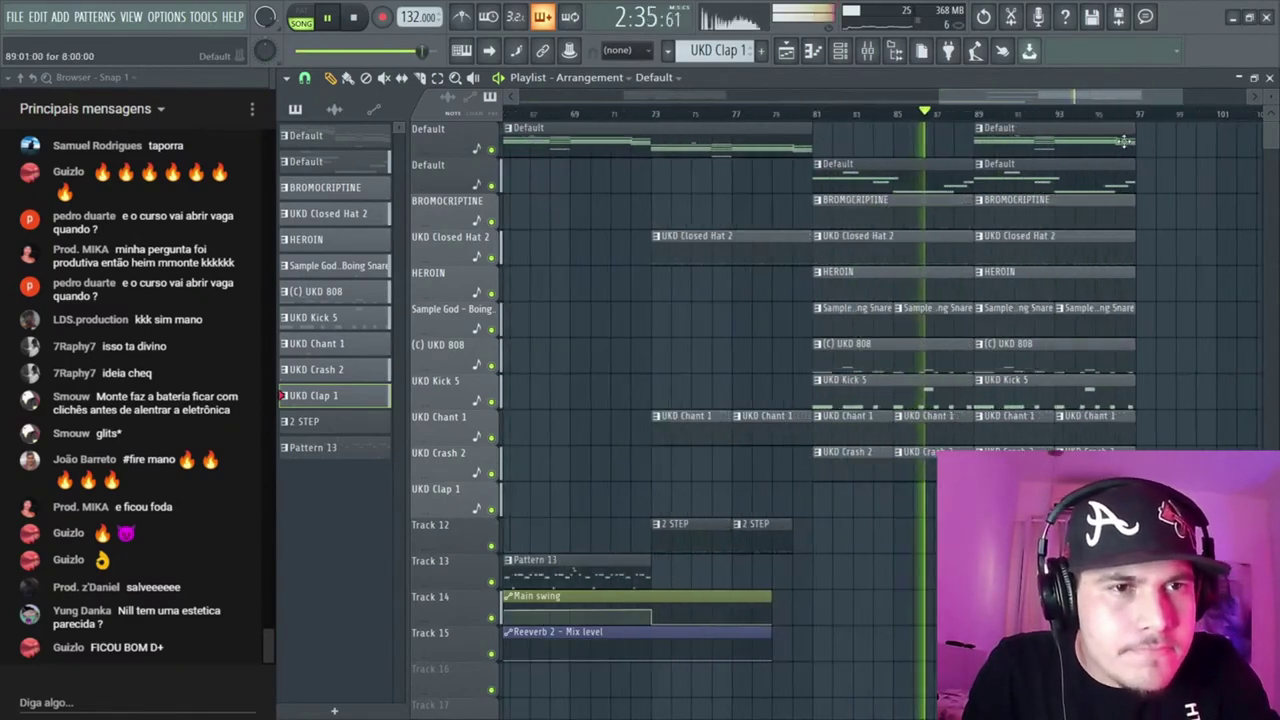
Undo the stray duplicate of the 2 STEP clips on Track 12 just before bar 73
left_click(1125, 141)
key("ctrl+z")
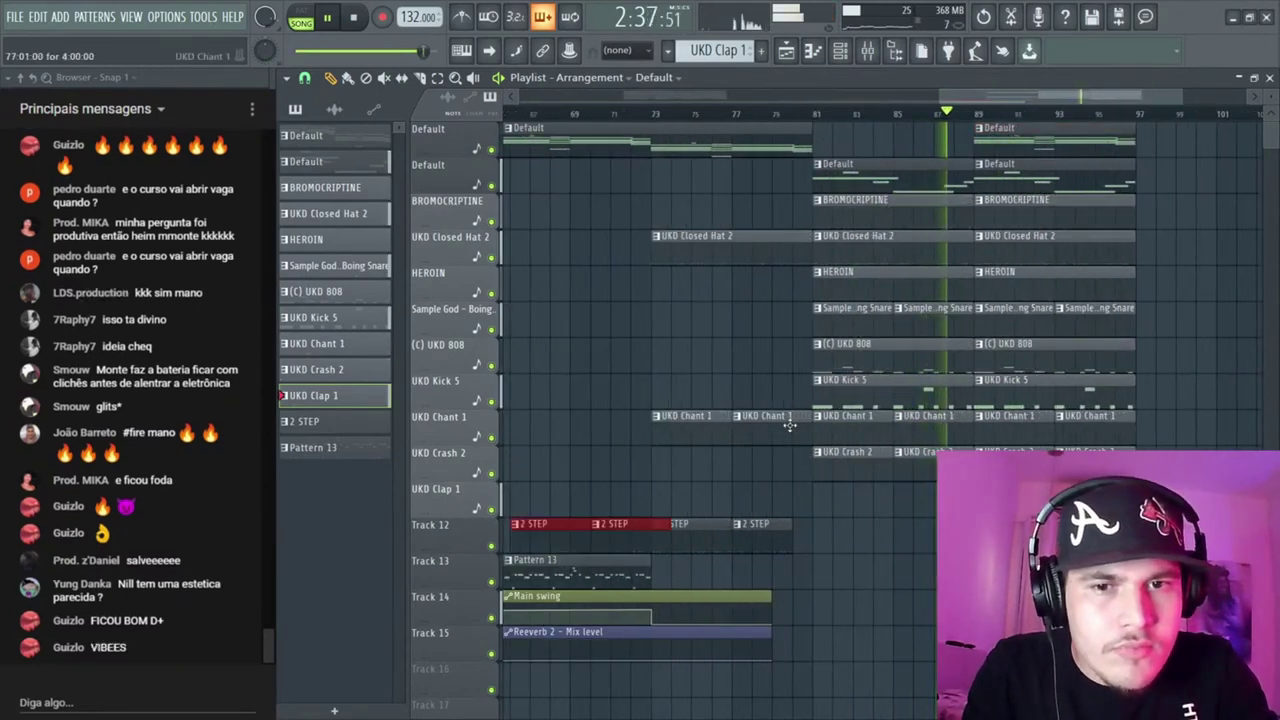
key("ctrl+z")
key("ctrl+z")
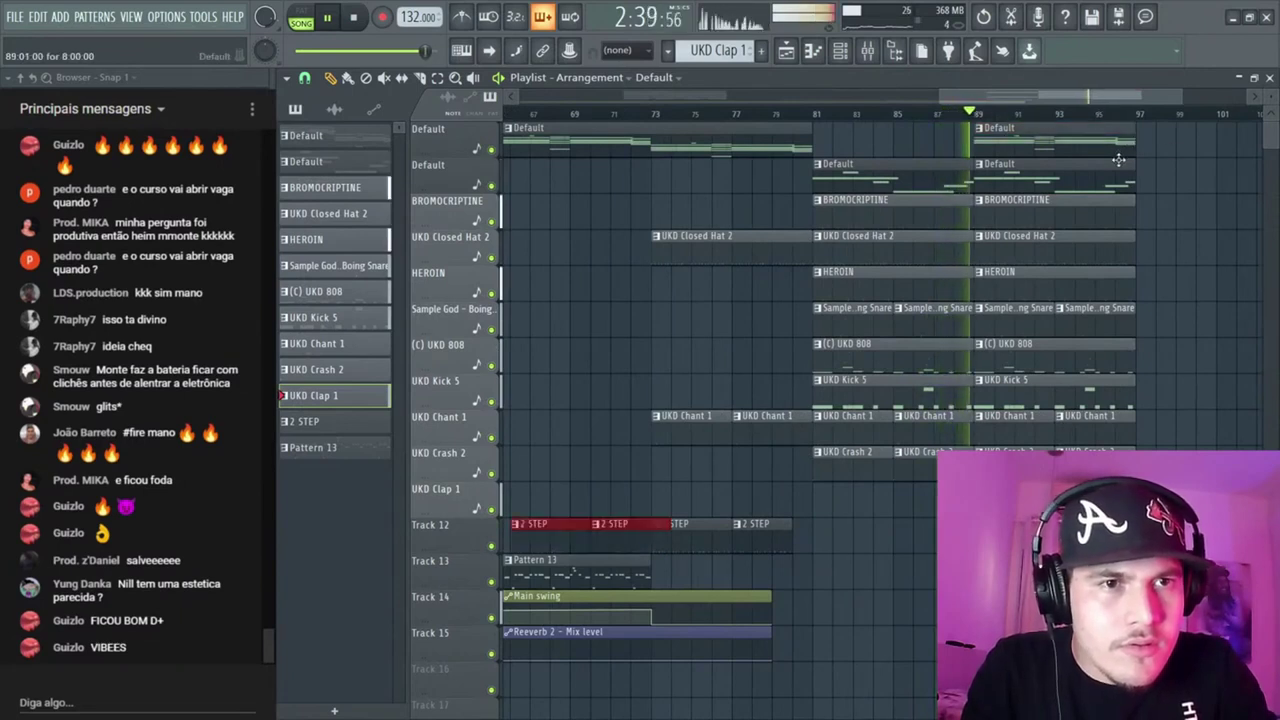
key("ctrl+z")
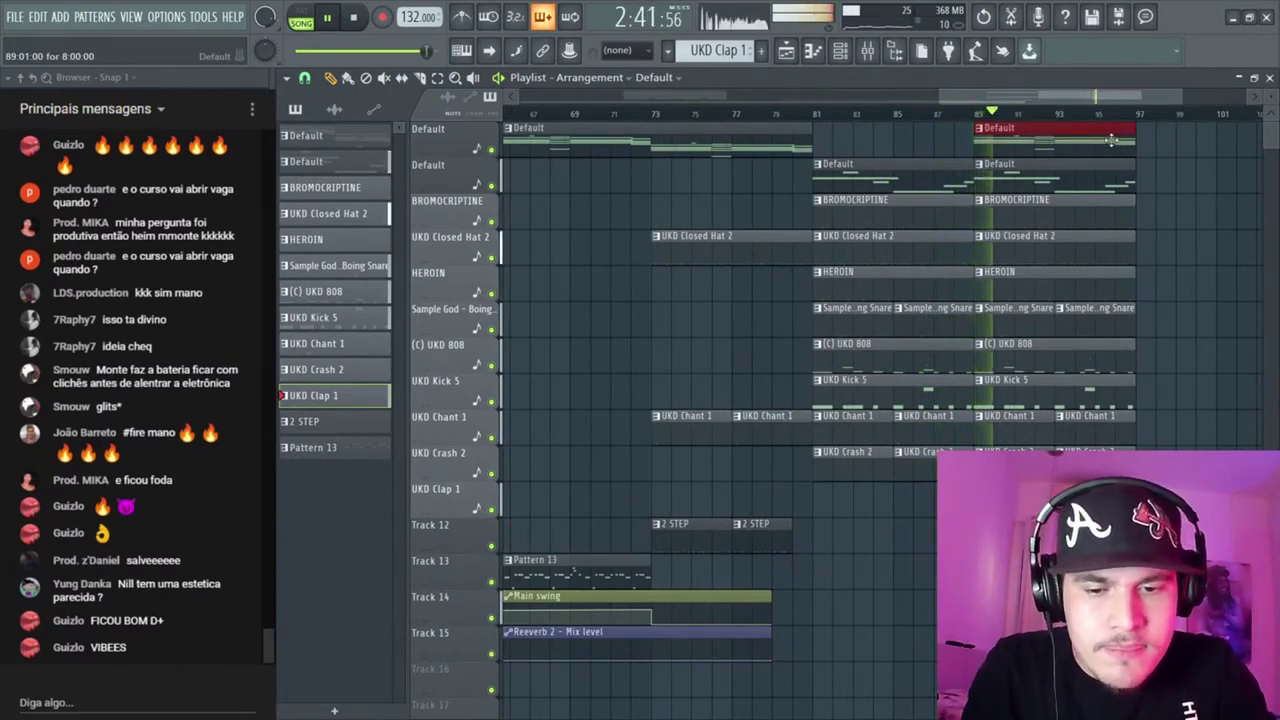
Duplicate the main melody clip from bar 89 to bar 97 and extend its end to about bar 115 as an outro
key("ctrl+b")
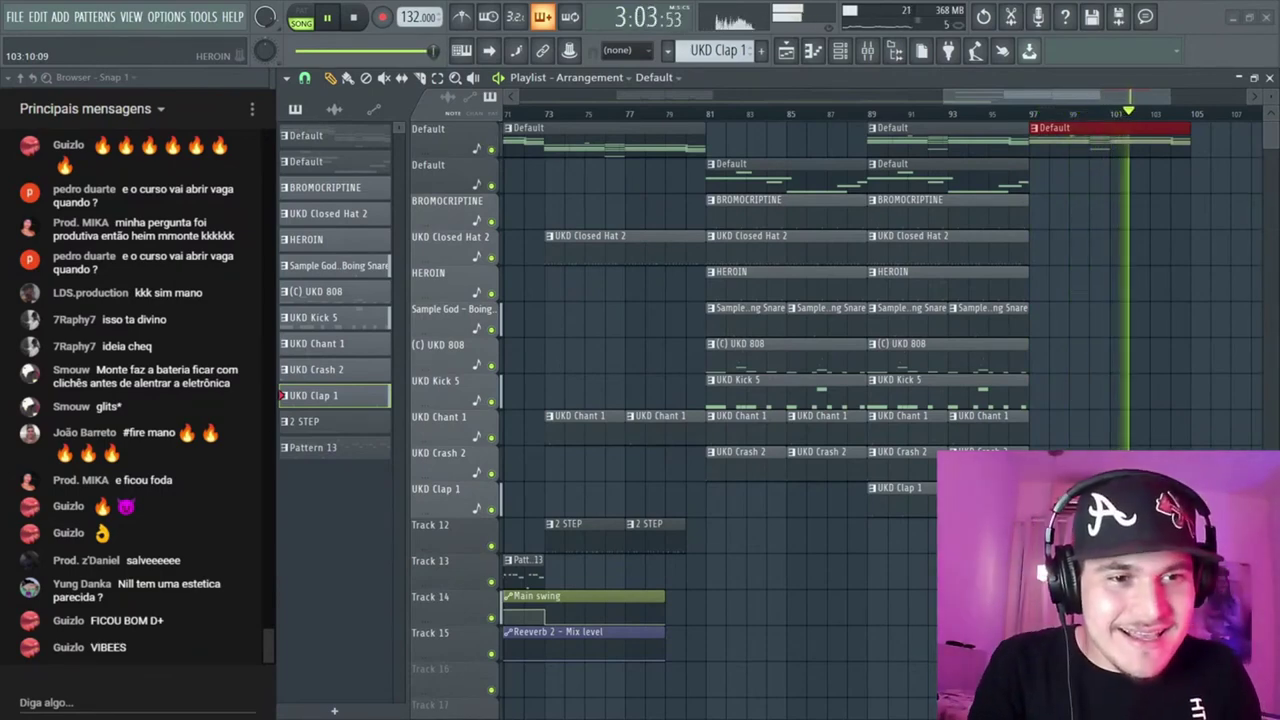
scroll(1090, 350, "down", 1)
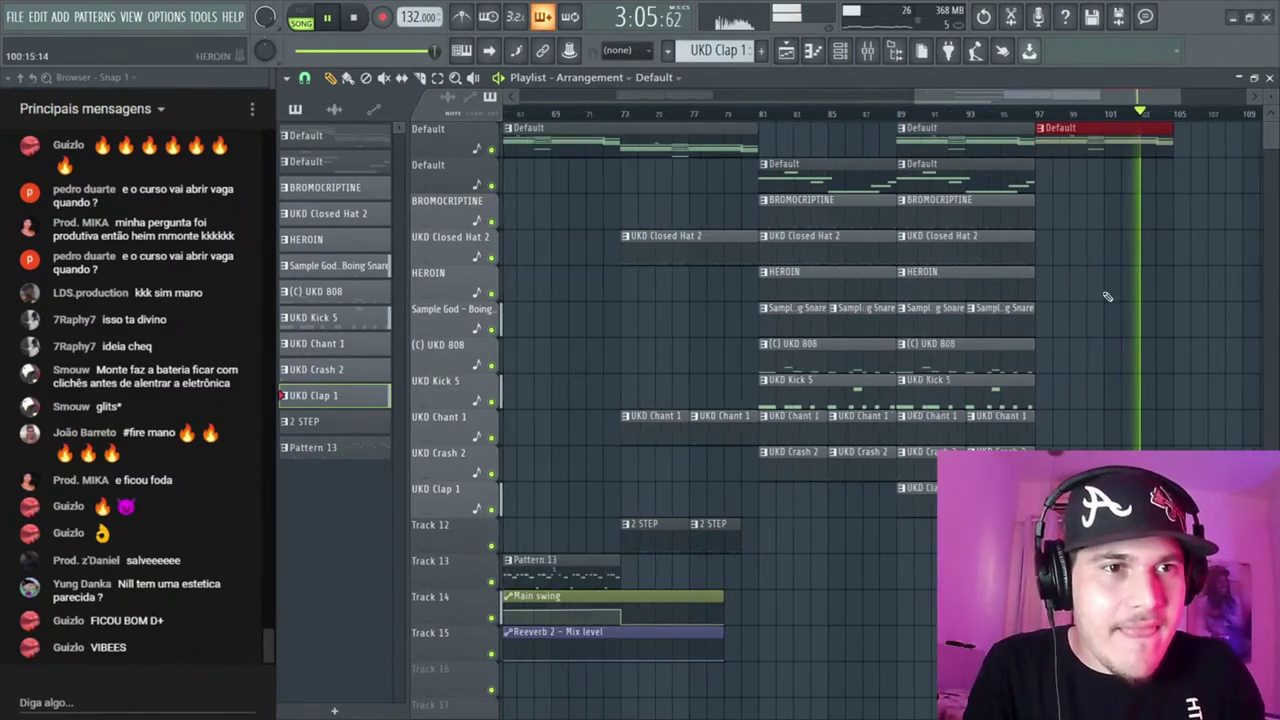
left_click_drag(1169, 149, 1232, 184)
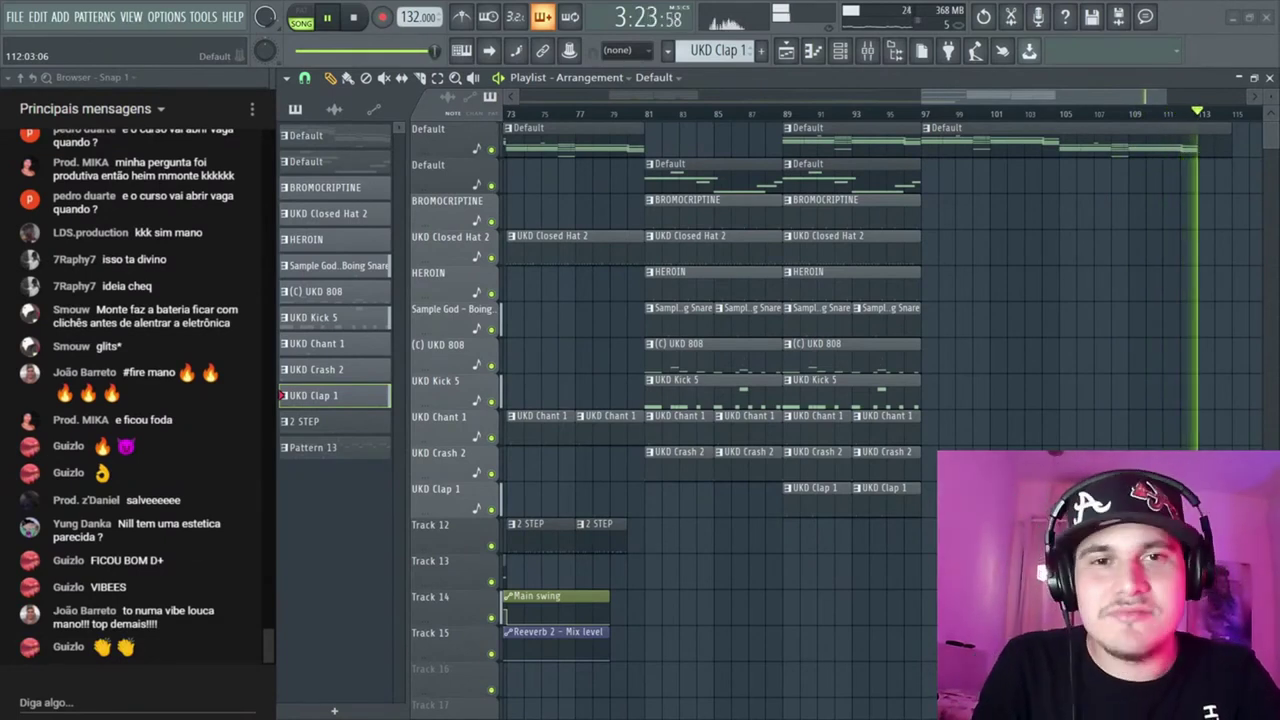
Stop playback and review the layout of the whole arrangement across all tracks
key("space")
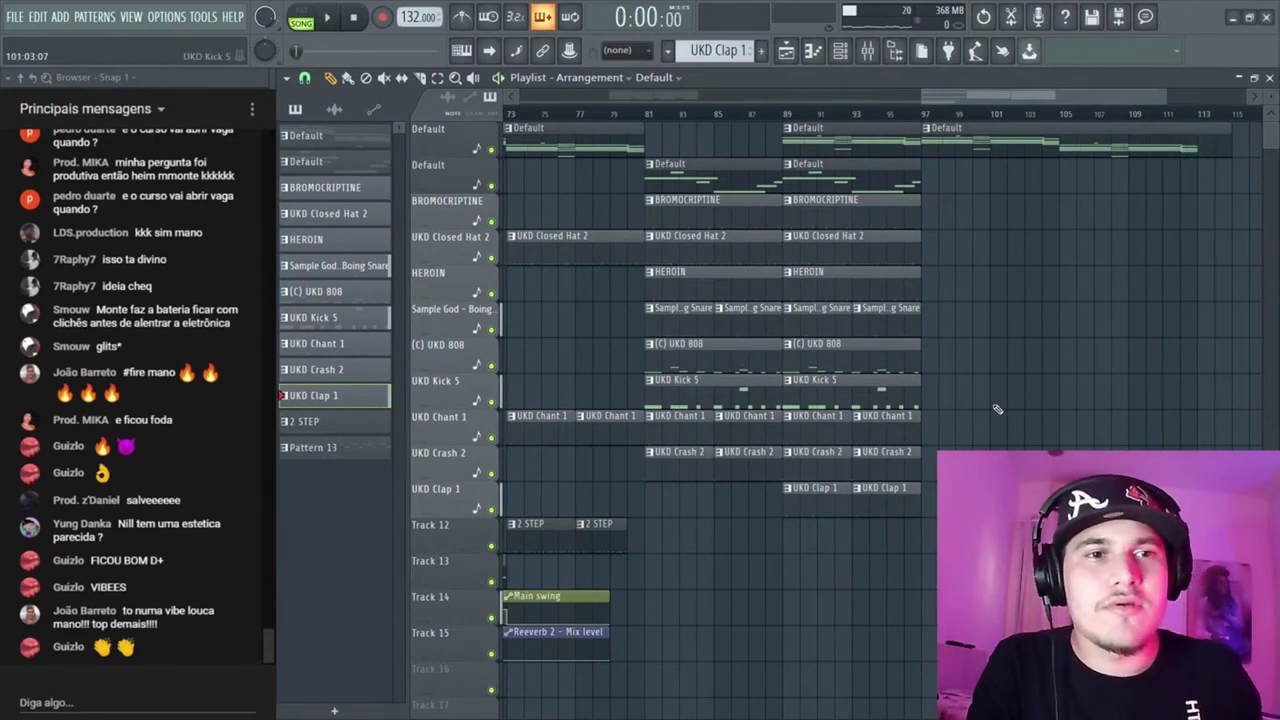
scroll(980, 394, "down", 4)
scroll(954, 366, "down", 1)
scroll(954, 366, "down", 3)
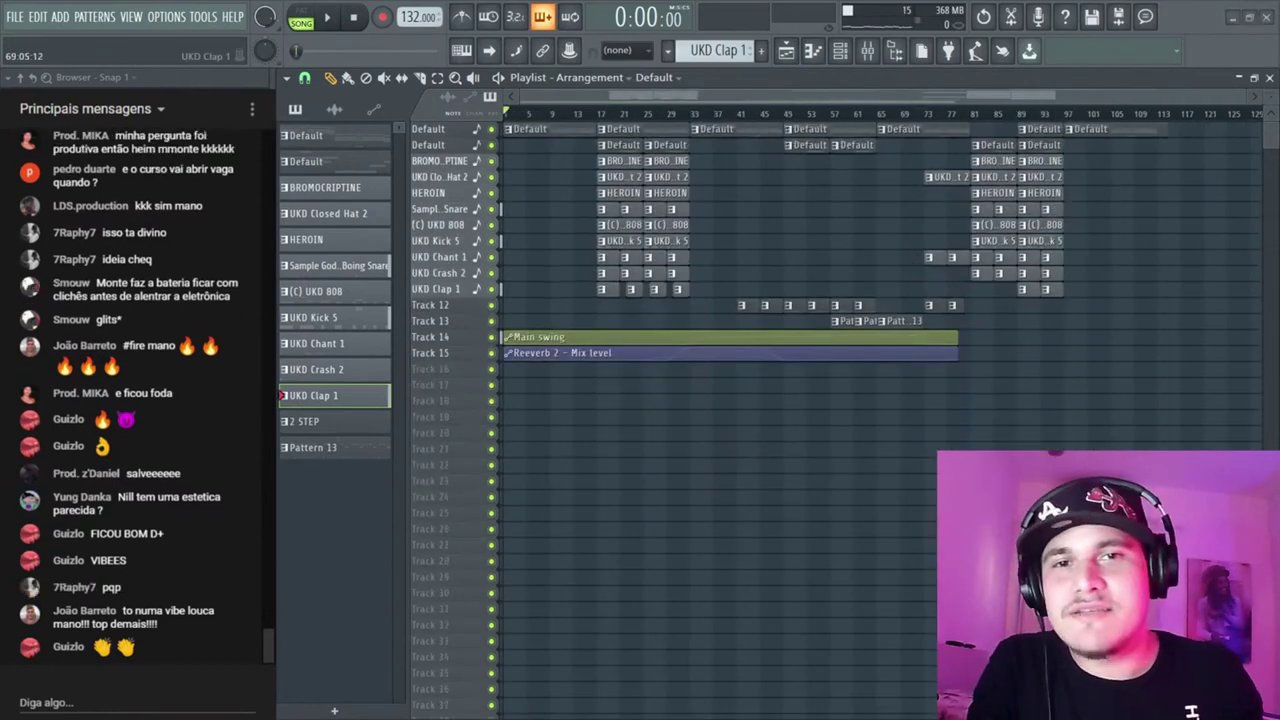